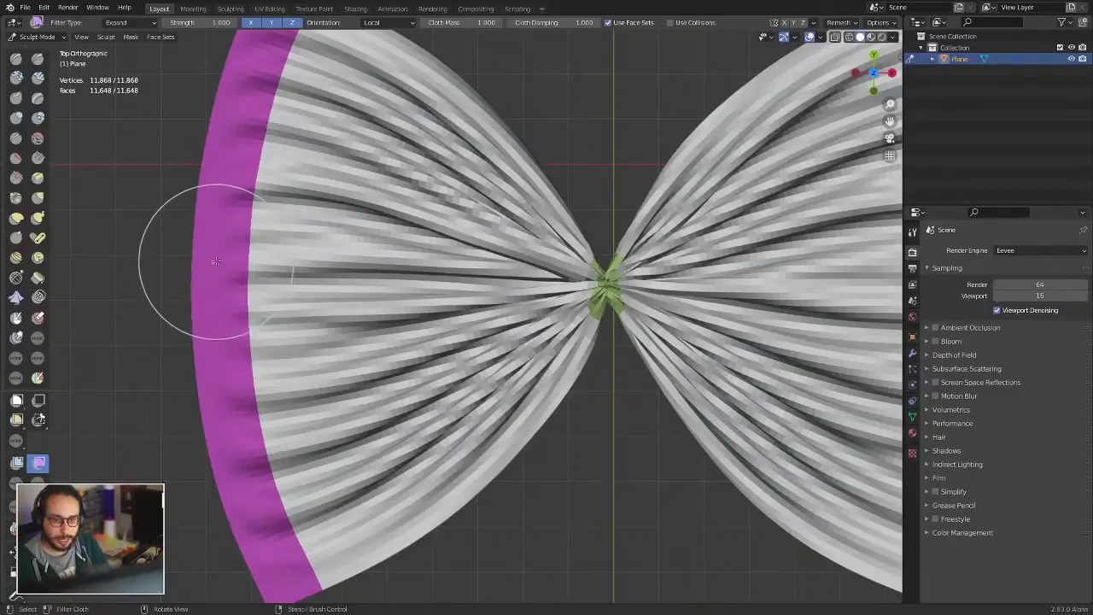
- Crumple the bow's magenta edge with the Cloth mesh filter
{"action": "mouse_move", "coordinate": [217, 262]}
{"action": "left_mouse_down"}
{"action": "mouse_move", "coordinate": [598, 246]}
{"action": "mouse_move", "coordinate": [664, 317]}
{"action": "left_mouse_up"}
{"action": "scroll", "coordinate": [472, 293], "scroll_direction": "down", "scroll_amount": 5, "text": "ctrl"}
{"action": "scroll", "coordinate": [262, 469], "scroll_direction": "down", "scroll_amount": 2}
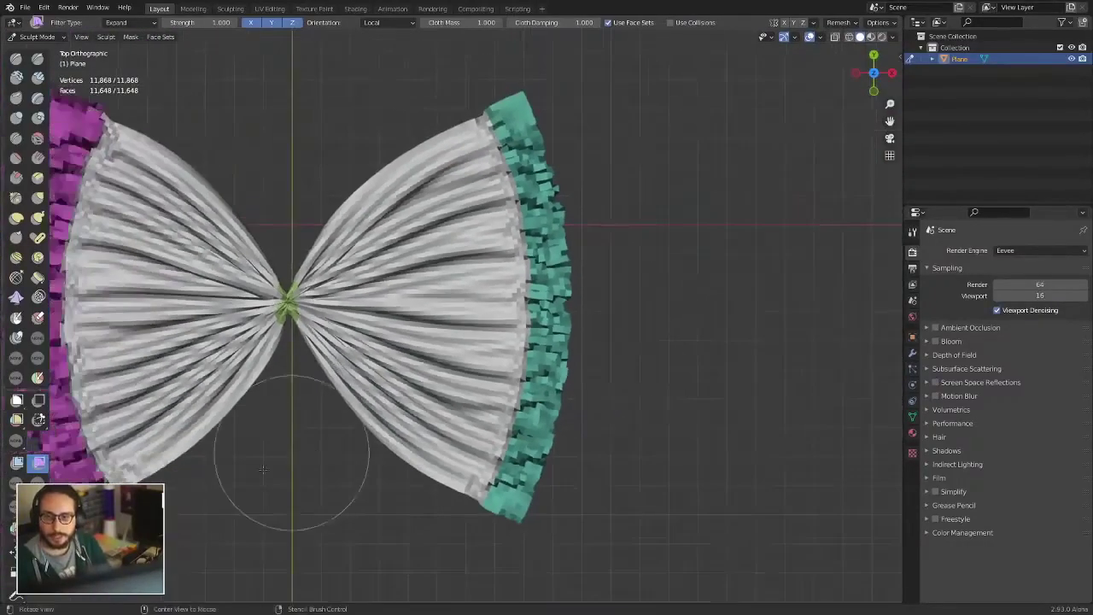
{"action": "scroll", "coordinate": [223, 444], "scroll_direction": "up", "scroll_amount": 1, "text": "ctrl"}
{"action": "scroll", "coordinate": [265, 418], "scroll_direction": "down", "scroll_amount": 1, "text": "ctrl"}
{"action": "scroll", "coordinate": [324, 384], "scroll_direction": "up", "scroll_amount": 2, "text": "ctrl"}
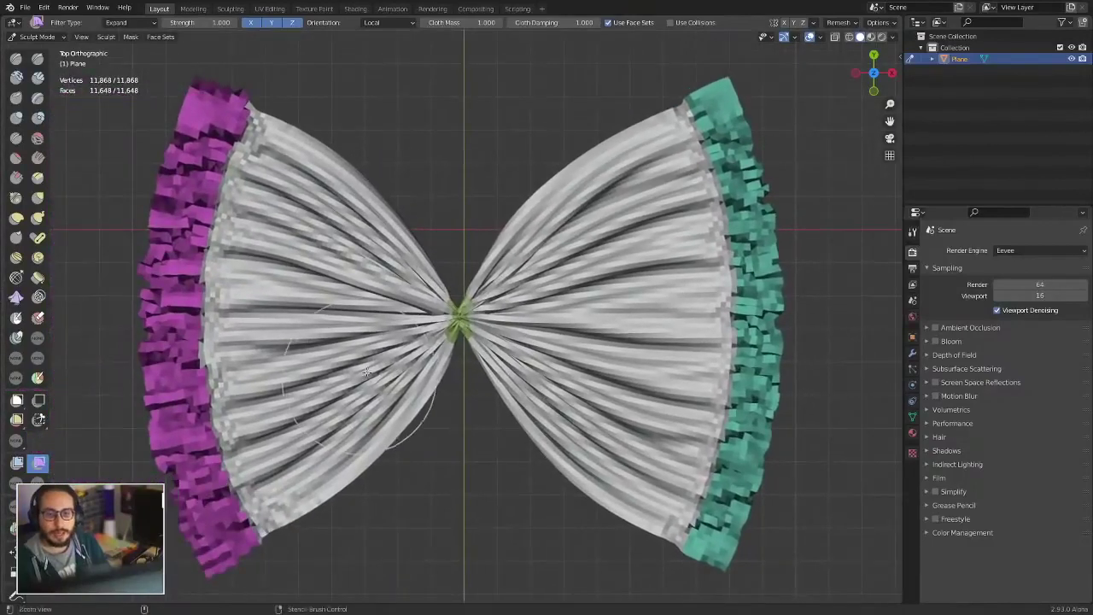
{"action": "scroll", "coordinate": [367, 359], "scroll_direction": "up", "scroll_amount": 1}
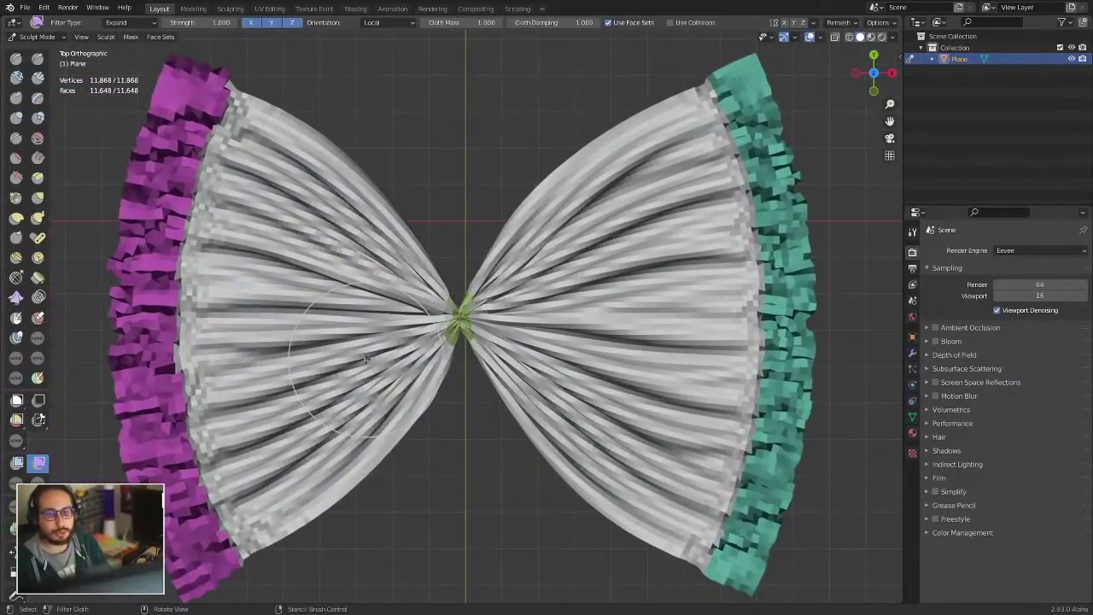
{"action": "scroll", "coordinate": [421, 326], "scroll_direction": "up", "scroll_amount": 2}
- Expand new orange, purple and green face sets across the bow's halves
{"action": "key", "text": "shift+w"}
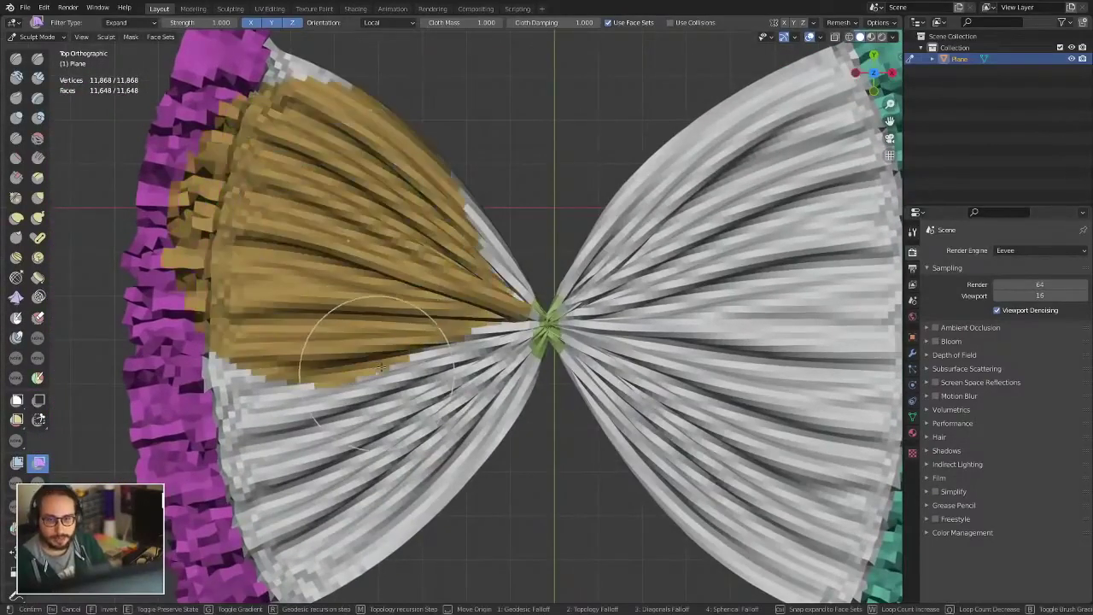
{"action": "left_click", "coordinate": [341, 367]}
{"action": "key", "text": "shift+w"}
{"action": "left_click", "coordinate": [396, 342]}
{"action": "key", "text": "shift+w"}
{"action": "left_click", "coordinate": [811, 291]}
{"action": "middle_click_drag", "start_coordinate": [769, 307], "coordinate": [547, 333], "text": "shift"}
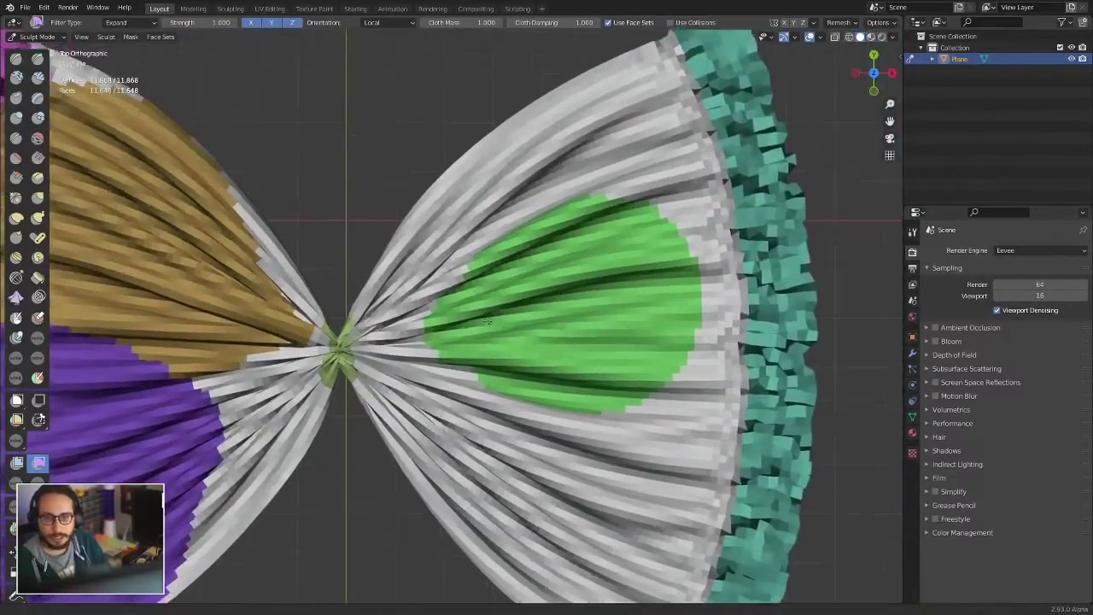
{"action": "scroll", "coordinate": [427, 341], "scroll_direction": "up", "scroll_amount": 1}
- Switch the filter type to Inflate and puff up the green and brown face sets
{"action": "left_click", "coordinate": [137, 22]}
{"action": "left_click", "coordinate": [127, 48]}
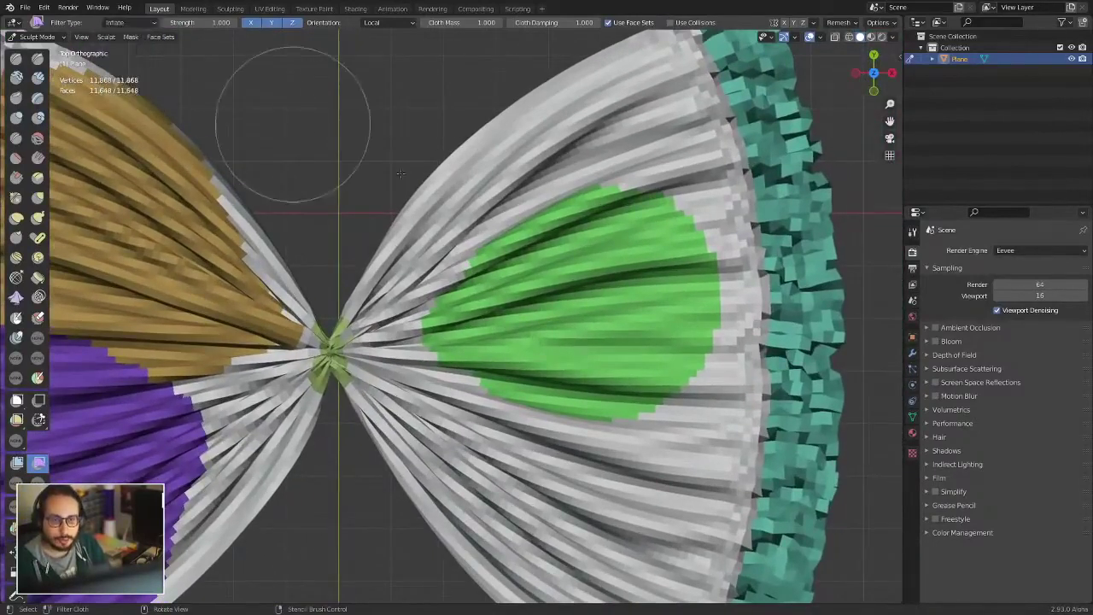
{"action": "mouse_move", "coordinate": [596, 288]}
{"action": "left_mouse_down"}
{"action": "mouse_move", "coordinate": [854, 219]}
{"action": "mouse_move", "coordinate": [889, 222]}
{"action": "left_mouse_up"}
{"action": "middle_click_drag", "start_coordinate": [530, 222], "coordinate": [880, 248], "text": "shift"}
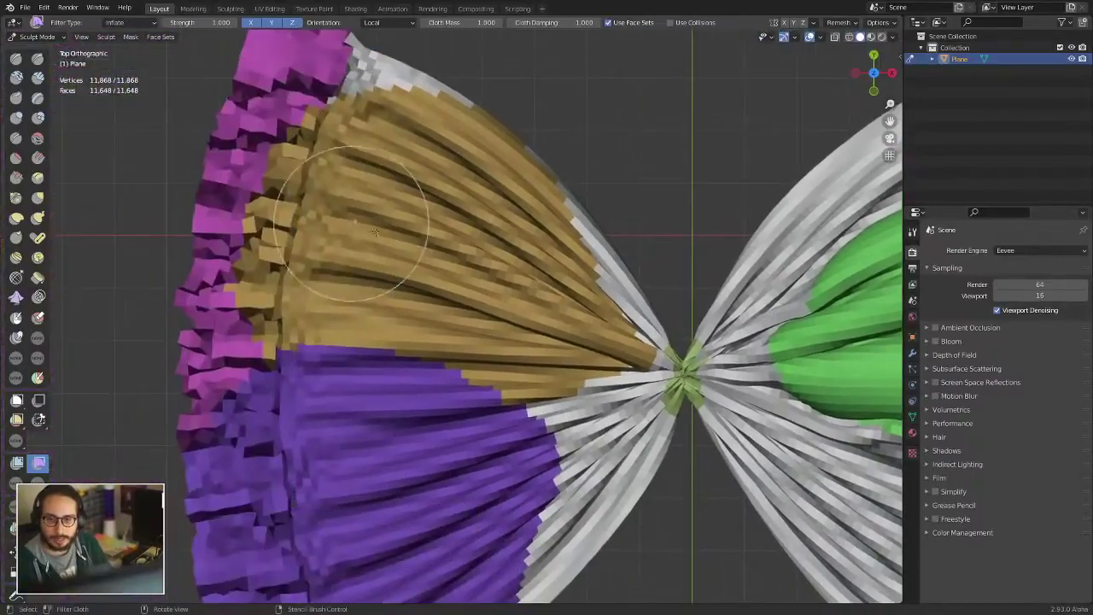
{"action": "left_click_drag", "start_coordinate": [342, 220], "coordinate": [893, 282]}
{"action": "middle_click_drag", "start_coordinate": [892, 282], "coordinate": [844, 97], "text": "shift"}
- Inflate the purple and pink face sets into bulges
{"action": "left_click_drag", "start_coordinate": [385, 342], "coordinate": [722, 222]}
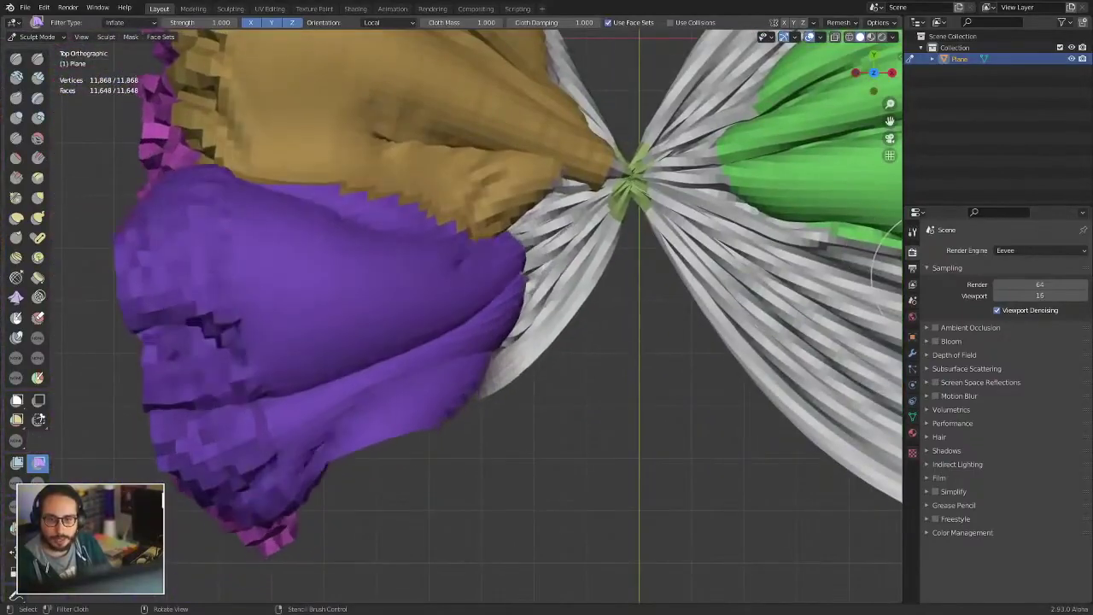
{"action": "middle_click_drag", "start_coordinate": [722, 222], "coordinate": [196, 244], "text": "shift"}
{"action": "mouse_move", "coordinate": [196, 245]}
{"action": "left_mouse_down"}
{"action": "mouse_move", "coordinate": [268, 245]}
{"action": "mouse_move", "coordinate": [245, 220]}
{"action": "left_mouse_up"}
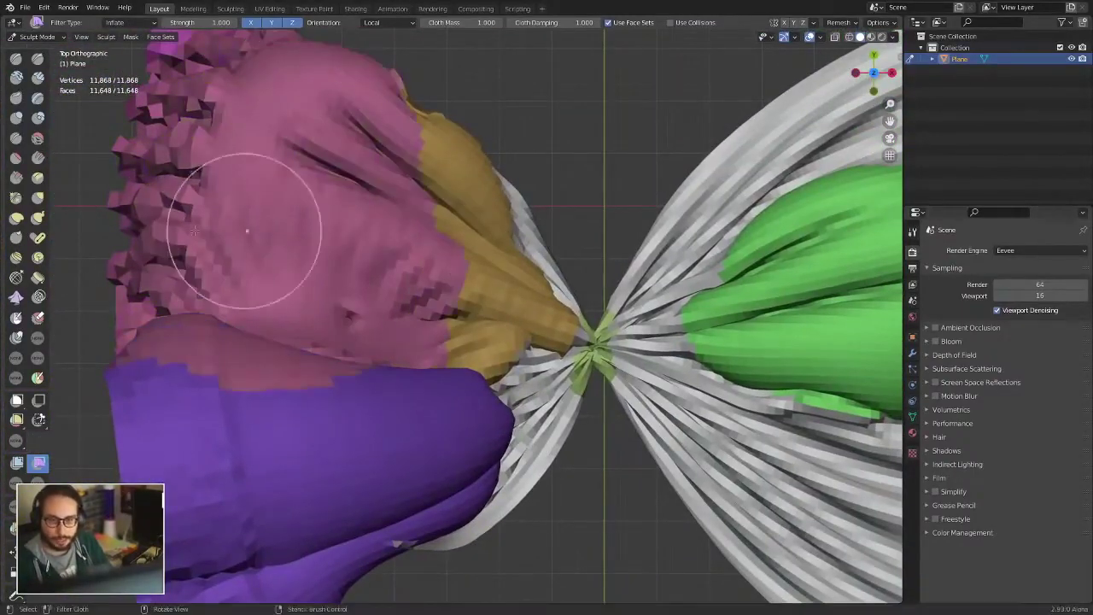
{"action": "left_click_drag", "start_coordinate": [551, 260], "coordinate": [598, 260]}
{"action": "middle_click_drag", "start_coordinate": [825, 322], "coordinate": [463, 268], "text": "shift"}
- Create a new blue face set and inflate it
{"action": "key", "text": "shift+w"}
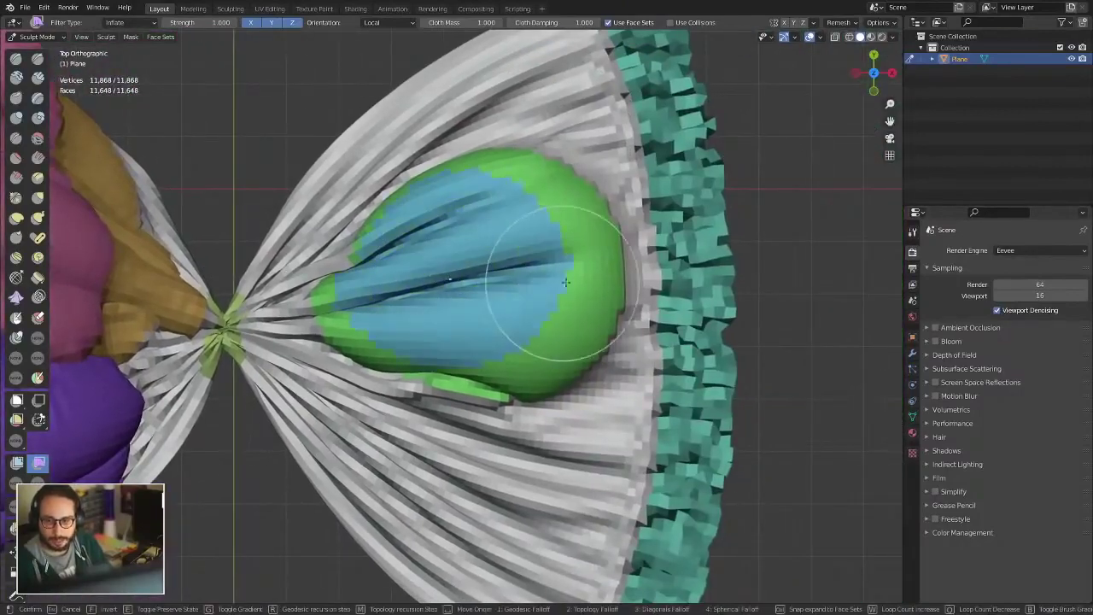
{"action": "left_click", "coordinate": [521, 244]}
{"action": "left_click_drag", "start_coordinate": [520, 245], "coordinate": [869, 268]}
{"action": "middle_click_drag", "start_coordinate": [537, 406], "coordinate": [562, 264], "text": "shift"}
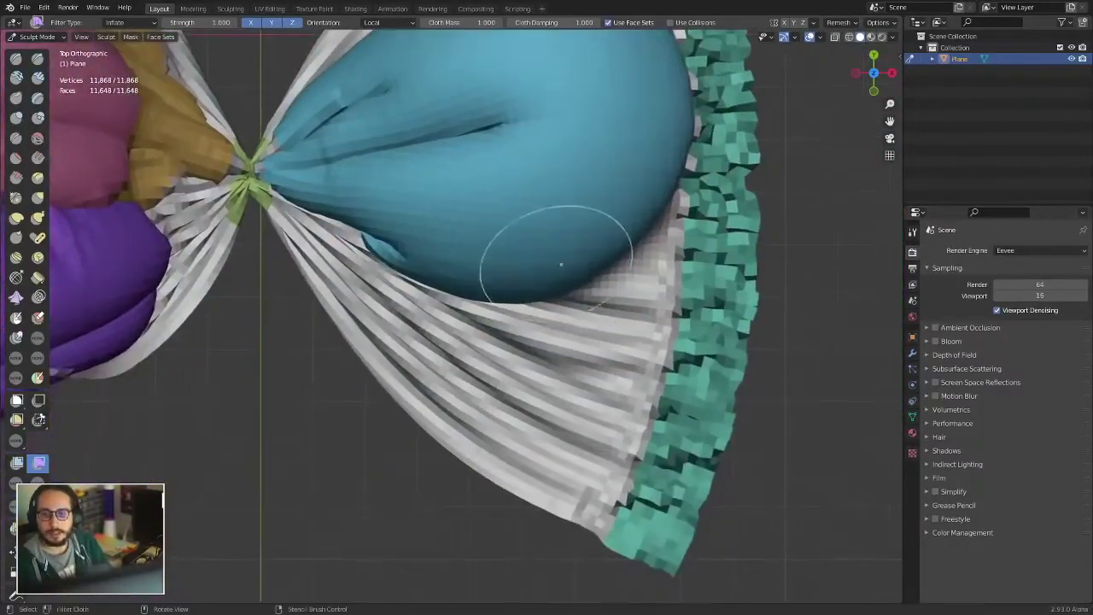
- Add yellow and purple face sets on the strip and inflate each into bulges
{"action": "key", "text": "shift+w"}
{"action": "left_click_drag", "start_coordinate": [599, 331], "coordinate": [171, 391]}
{"action": "key", "text": "shift+w"}
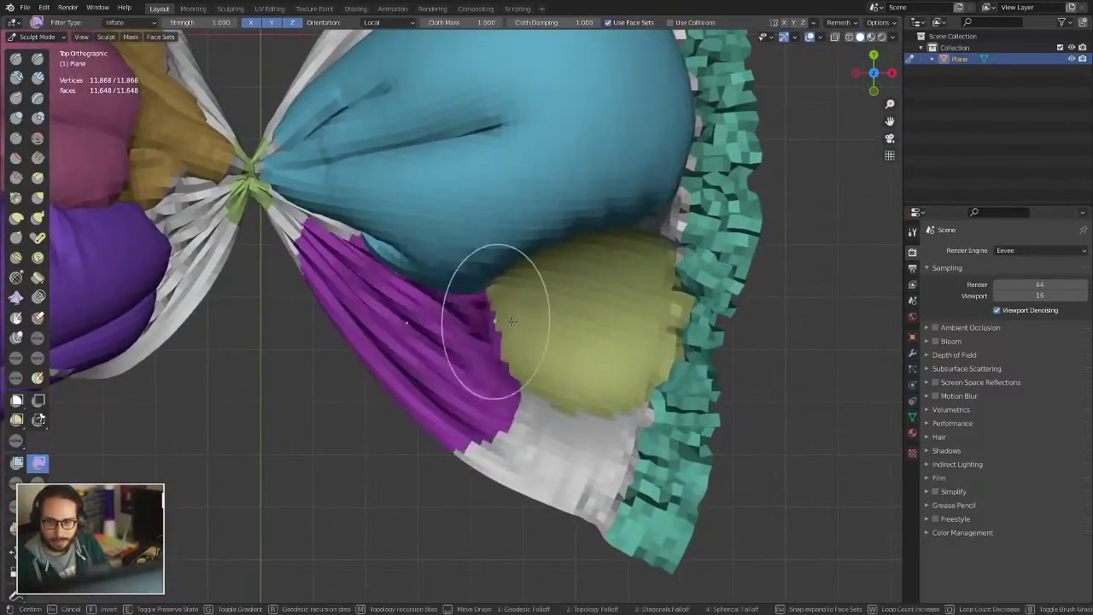
{"action": "left_click", "coordinate": [564, 314]}
{"action": "left_click_drag", "start_coordinate": [565, 314], "coordinate": [700, 315]}
{"action": "scroll", "coordinate": [478, 384], "scroll_direction": "down", "scroll_amount": 4}
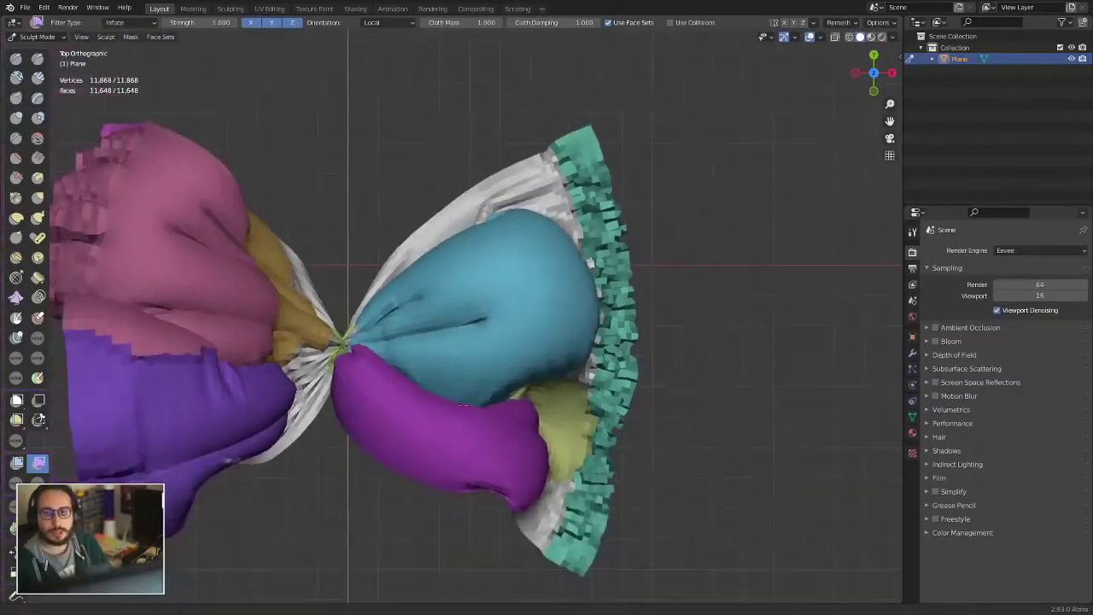
{"action": "middle_click_drag", "start_coordinate": [365, 341], "coordinate": [438, 346], "text": "shift"}
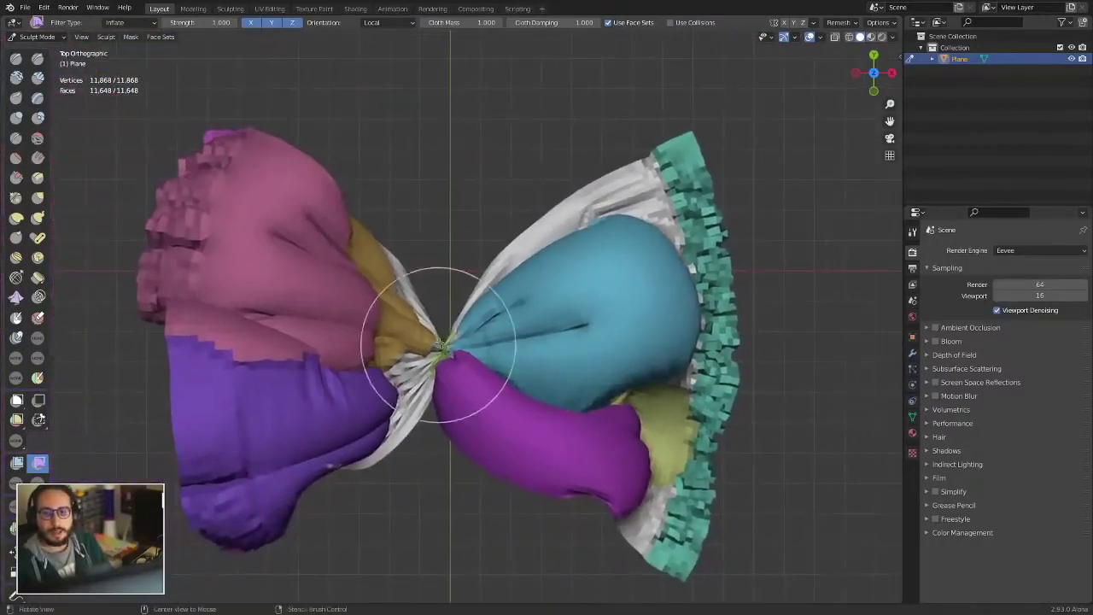
{"action": "left_click", "coordinate": [25, 7]}
- Start a new file, discarding the bow without saving
{"action": "left_click", "coordinate": [186, 49]}
{"action": "left_click", "coordinate": [488, 326]}
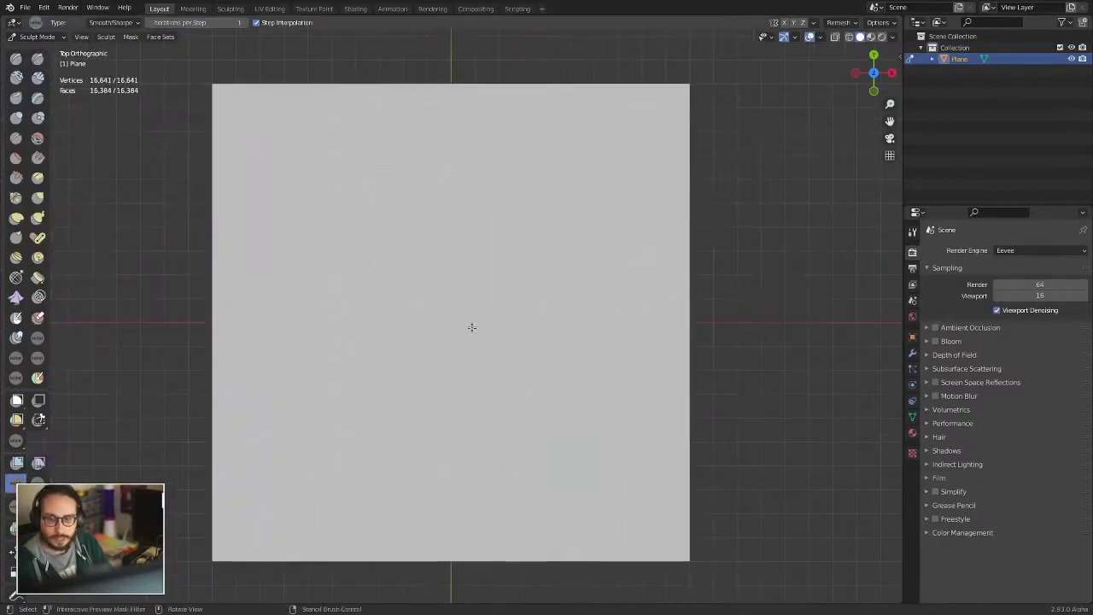
{"action": "scroll", "coordinate": [471, 310], "scroll_direction": "up", "scroll_amount": 2}
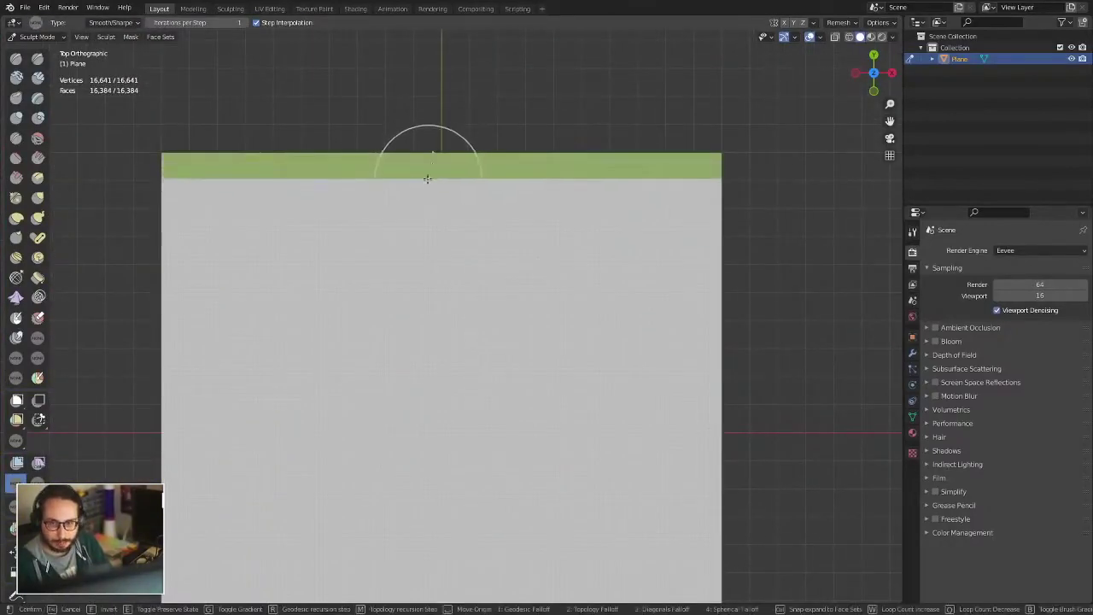
- Switch to perspective view, pick the Mesh Filter, and set Cloth Damping to 0.950
{"action": "key", "text": "KP_5"}
{"action": "mouse_move", "coordinate": [579, 394]}
{"action": "middle_mouse_down"}
{"action": "mouse_move", "coordinate": [586, 244]}
{"action": "mouse_move", "coordinate": [666, 244]}
{"action": "mouse_move", "coordinate": [515, 288]}
{"action": "mouse_move", "coordinate": [477, 362]}
{"action": "mouse_move", "coordinate": [562, 256]}
{"action": "mouse_move", "coordinate": [109, 415]}
{"action": "middle_mouse_up"}
{"action": "left_click", "coordinate": [38, 462]}
{"action": "middle_click_drag", "start_coordinate": [407, 283], "coordinate": [418, 275]}
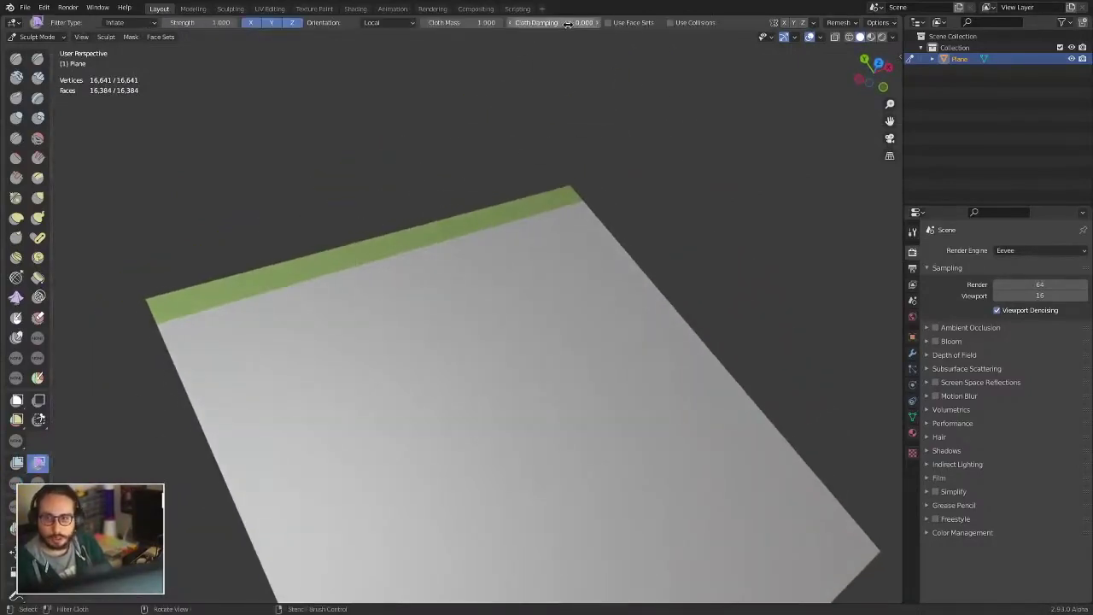
{"action": "mouse_move", "coordinate": [496, 102]}
{"action": "middle_mouse_down"}
{"action": "mouse_move", "coordinate": [459, 147]}
{"action": "mouse_move", "coordinate": [501, 268]}
{"action": "mouse_move", "coordinate": [450, 244]}
{"action": "middle_mouse_up"}
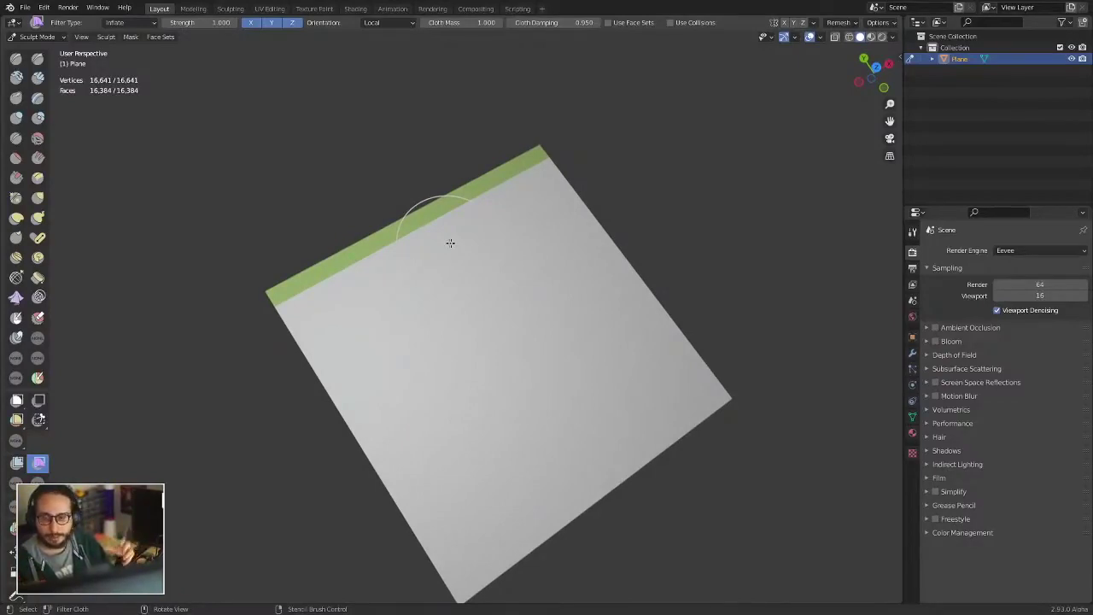
{"action": "mouse_move", "coordinate": [469, 292]}
{"action": "middle_mouse_down"}
{"action": "mouse_move", "coordinate": [427, 159]}
{"action": "mouse_move", "coordinate": [439, 203]}
{"action": "mouse_move", "coordinate": [349, 197]}
{"action": "middle_mouse_up"}
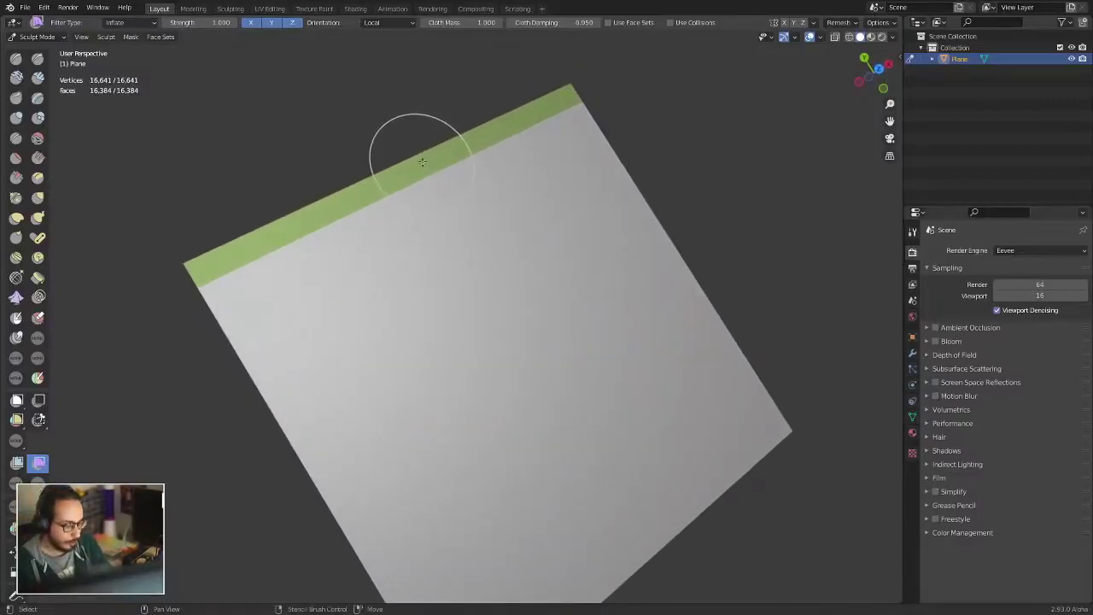
- Mask the top strip of the plane with Mask Expand
{"action": "key", "text": "shift+a"}
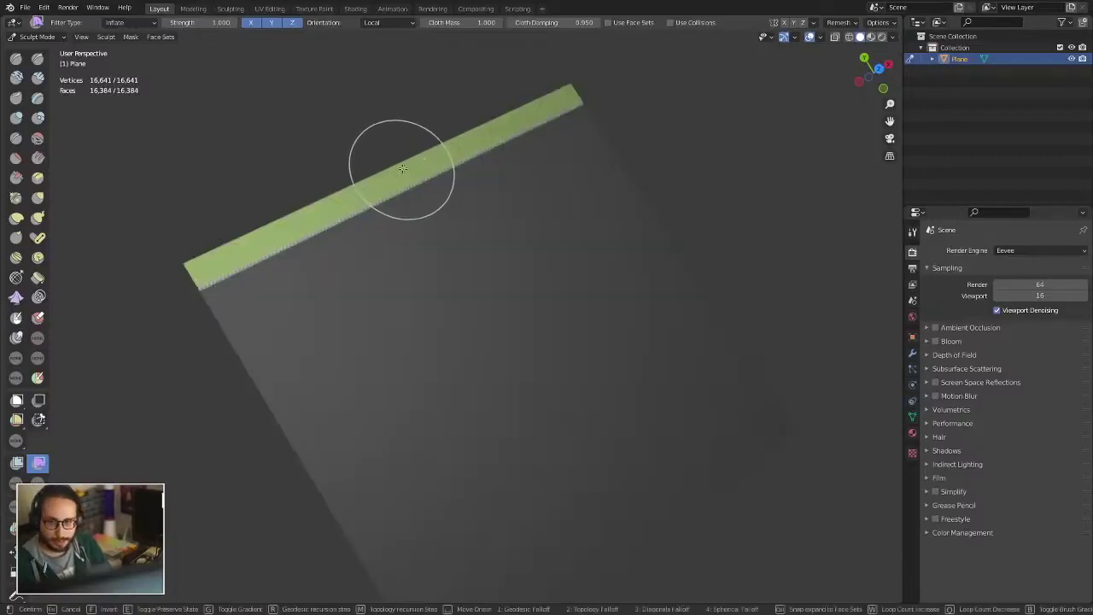
{"action": "left_click", "coordinate": [589, 222]}
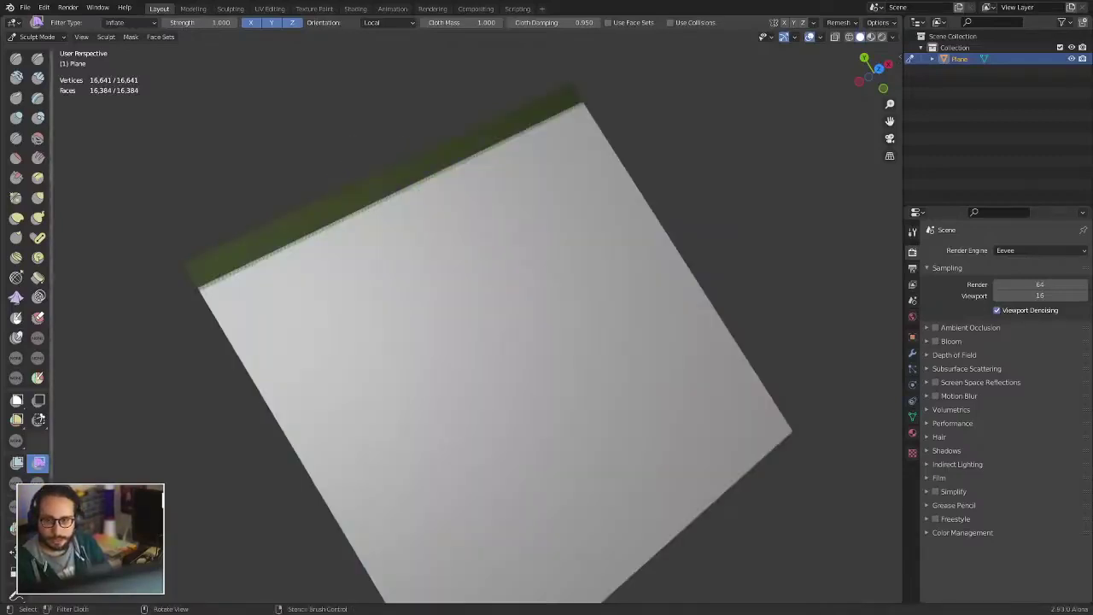
{"action": "middle_click_drag", "start_coordinate": [514, 369], "coordinate": [572, 207]}
{"action": "scroll", "coordinate": [512, 256], "scroll_direction": "down", "scroll_amount": 3}
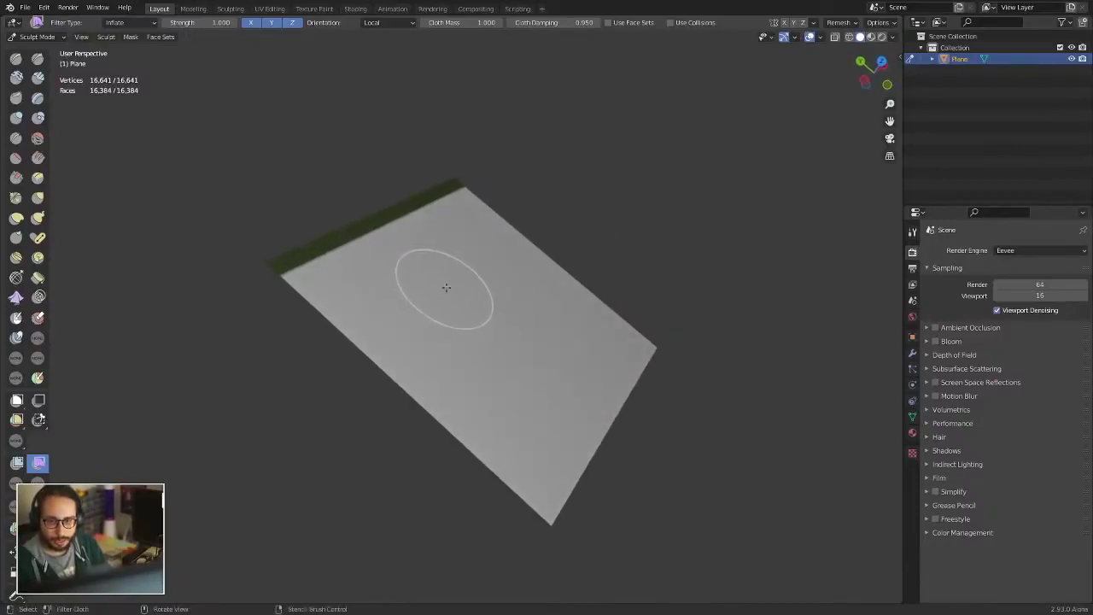
- Switch the filter type to Gravity and drape the plane below the masked strip
{"action": "left_click_drag", "start_coordinate": [572, 288], "coordinate": [269, 97]}
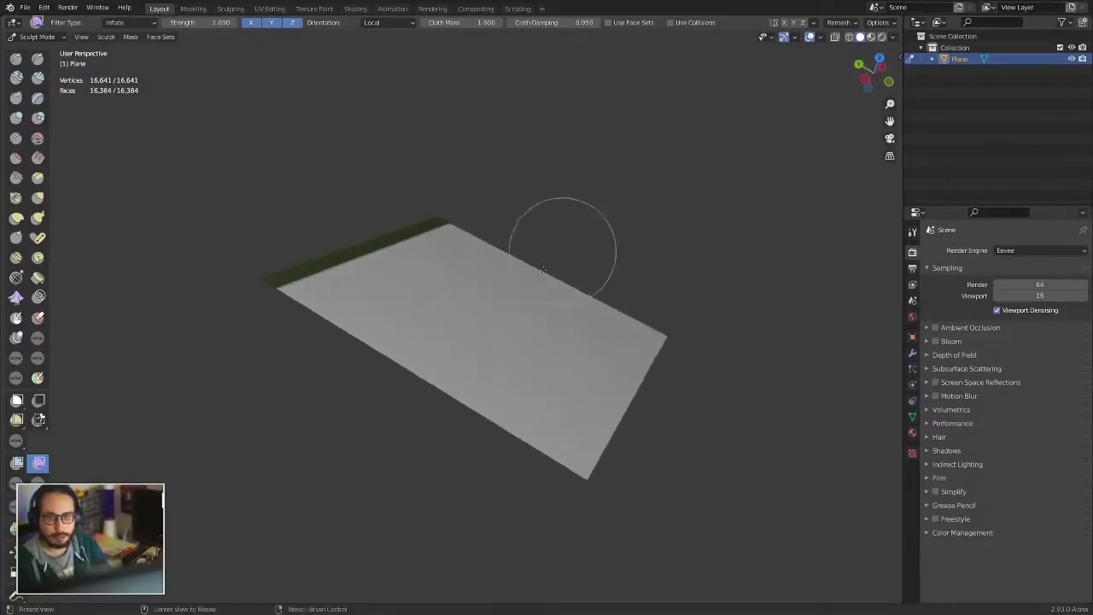
{"action": "left_click", "coordinate": [128, 22]}
{"action": "left_click", "coordinate": [128, 36]}
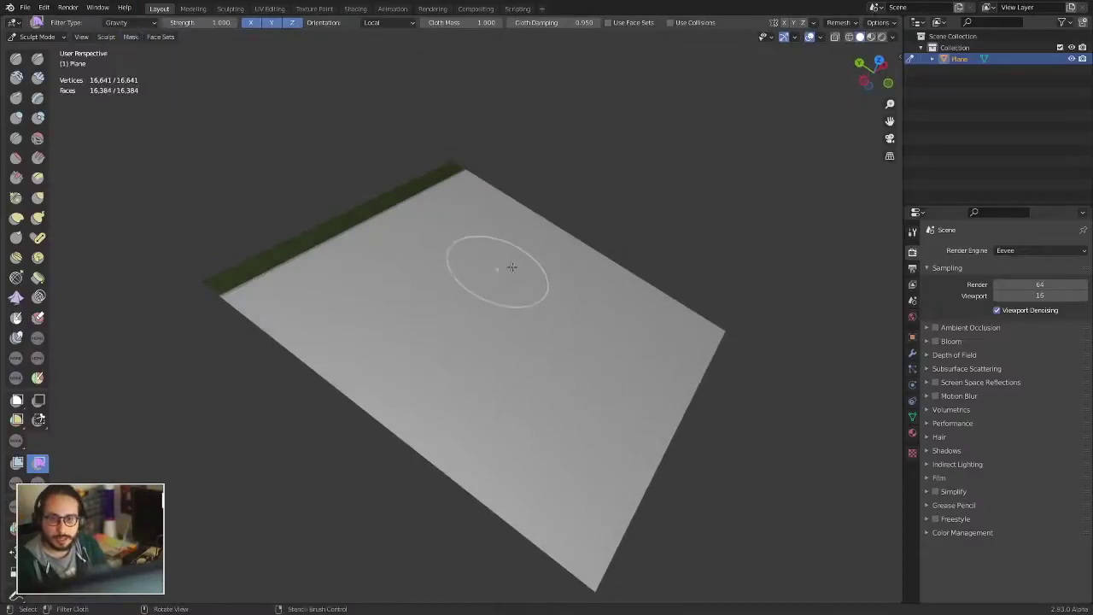
{"action": "mouse_move", "coordinate": [512, 268]}
{"action": "left_mouse_down"}
{"action": "mouse_move", "coordinate": [830, 293]}
{"action": "mouse_move", "coordinate": [907, 320]}
{"action": "mouse_move", "coordinate": [837, 304]}
{"action": "left_mouse_up"}
{"action": "key", "text": "Escape"}
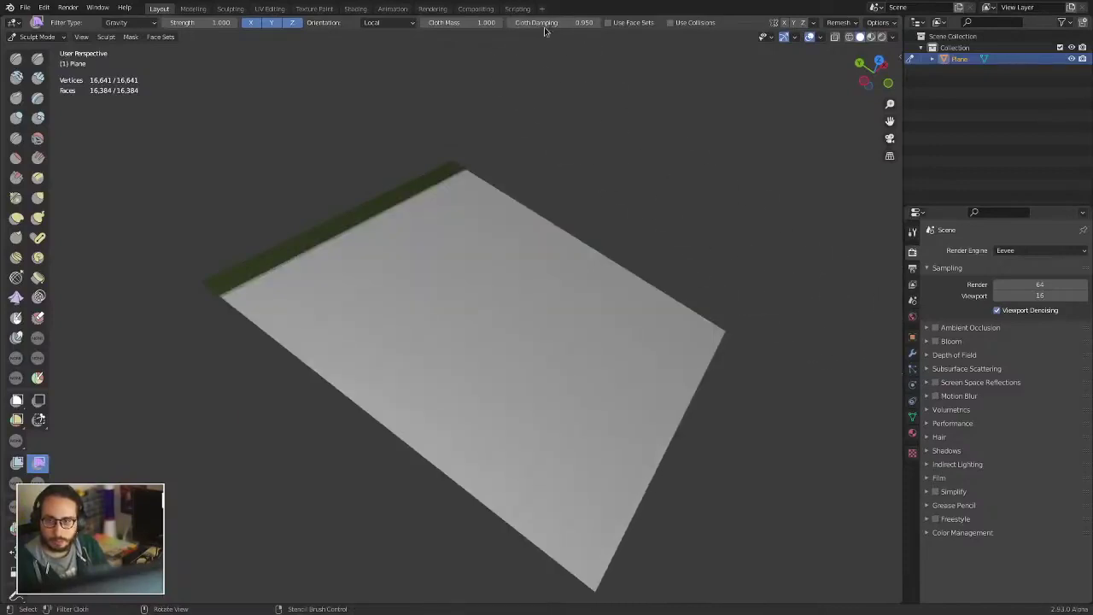
{"action": "left_click_drag", "start_coordinate": [493, 128], "coordinate": [698, 179]}
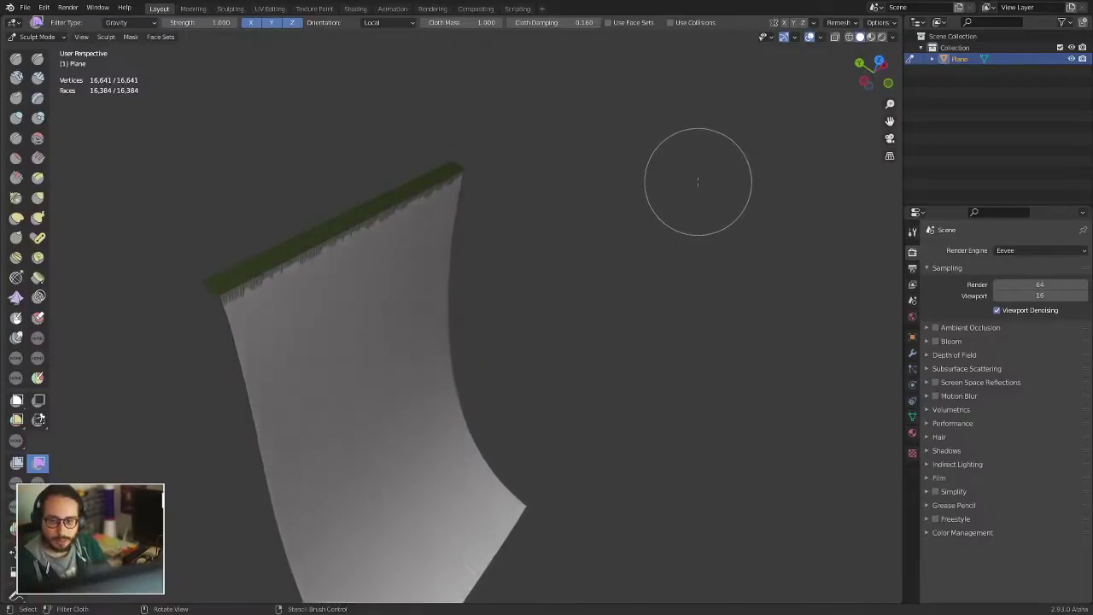
{"action": "mouse_move", "coordinate": [698, 179]}
{"action": "middle_mouse_down"}
{"action": "mouse_move", "coordinate": [472, 186]}
{"action": "mouse_move", "coordinate": [557, 183]}
{"action": "middle_mouse_up"}
- Redo the gravity drape from a steeper top-down angle until the plane curves down
{"action": "key", "text": "ctrl+z"}
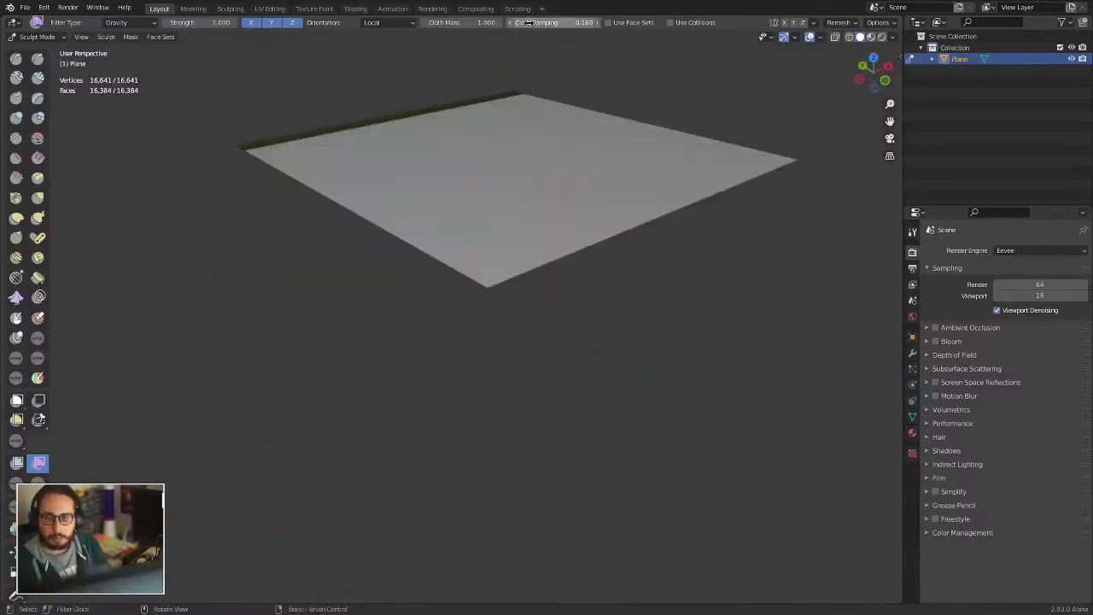
{"action": "mouse_move", "coordinate": [468, 125]}
{"action": "left_mouse_down"}
{"action": "mouse_move", "coordinate": [513, 117]}
{"action": "mouse_move", "coordinate": [501, 111]}
{"action": "left_mouse_up"}
{"action": "key", "text": "ctrl+z"}
{"action": "middle_click_drag", "start_coordinate": [496, 122], "coordinate": [440, 186]}
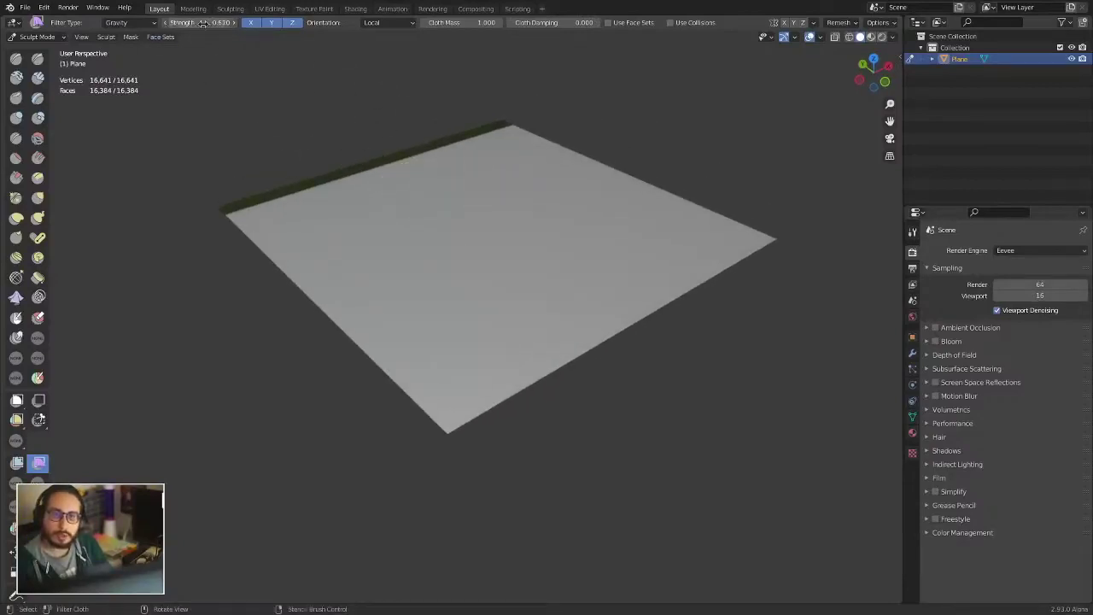
{"action": "left_click_drag", "start_coordinate": [394, 130], "coordinate": [451, 197]}
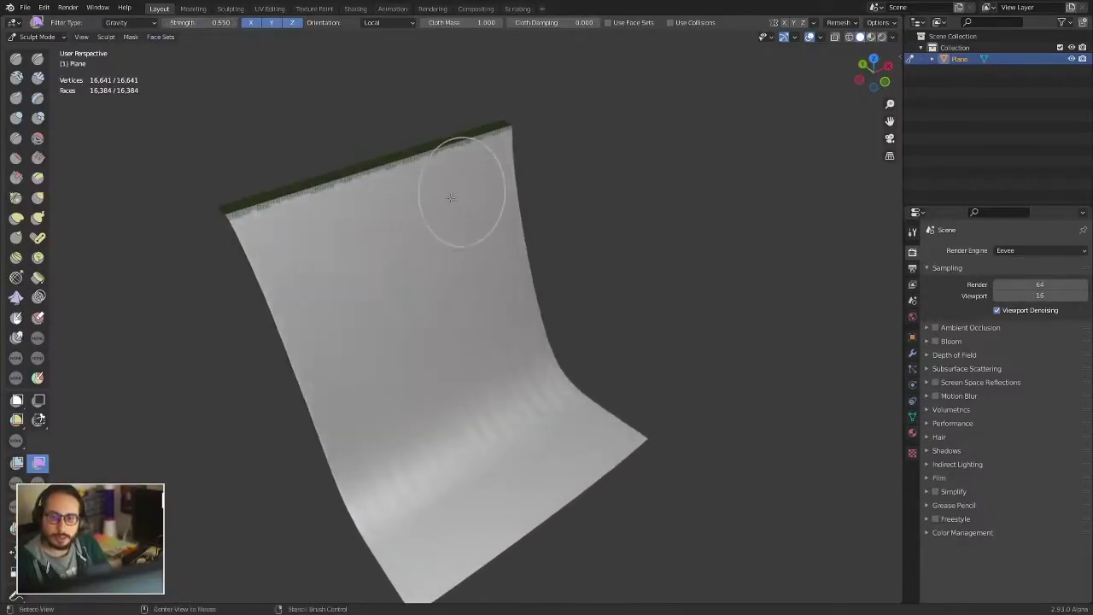
{"action": "mouse_move", "coordinate": [450, 198]}
{"action": "middle_mouse_down"}
{"action": "mouse_move", "coordinate": [367, 243]}
{"action": "mouse_move", "coordinate": [488, 285]}
{"action": "mouse_move", "coordinate": [525, 251]}
{"action": "mouse_move", "coordinate": [553, 365]}
{"action": "mouse_move", "coordinate": [578, 346]}
{"action": "mouse_move", "coordinate": [540, 387]}
{"action": "middle_mouse_up"}
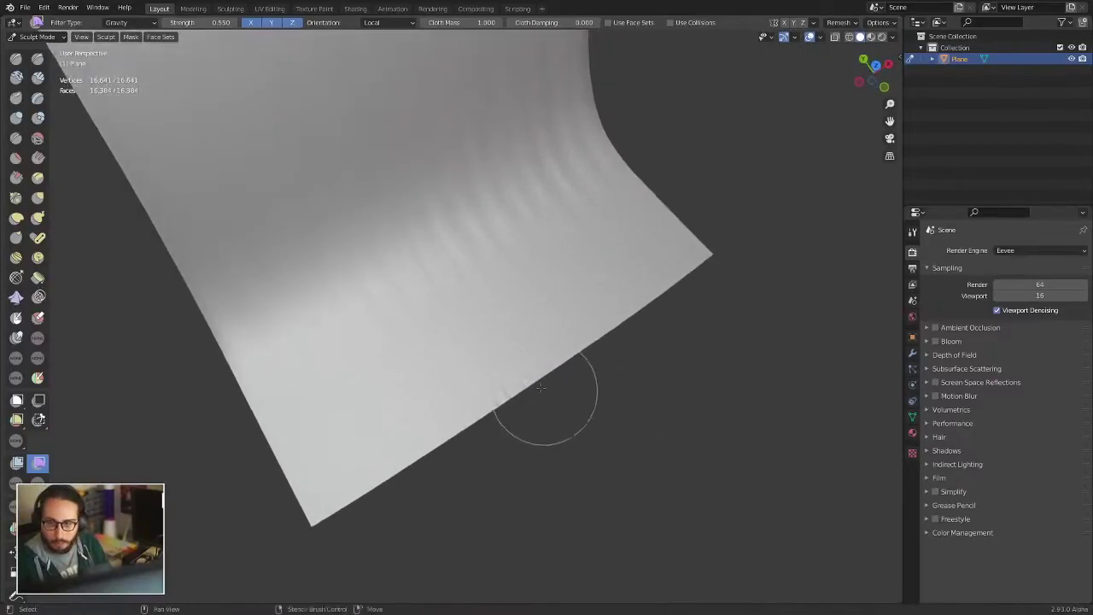
{"action": "key", "text": "shift+w"}
- Confirm the magenta face set on the lower cloth and hide everything else
{"action": "left_click", "coordinate": [383, 207]}
{"action": "mouse_move", "coordinate": [384, 207]}
{"action": "middle_mouse_down"}
{"action": "mouse_move", "coordinate": [488, 261]}
{"action": "mouse_move", "coordinate": [533, 222]}
{"action": "mouse_move", "coordinate": [453, 390]}
{"action": "mouse_move", "coordinate": [433, 328]}
{"action": "middle_mouse_up"}
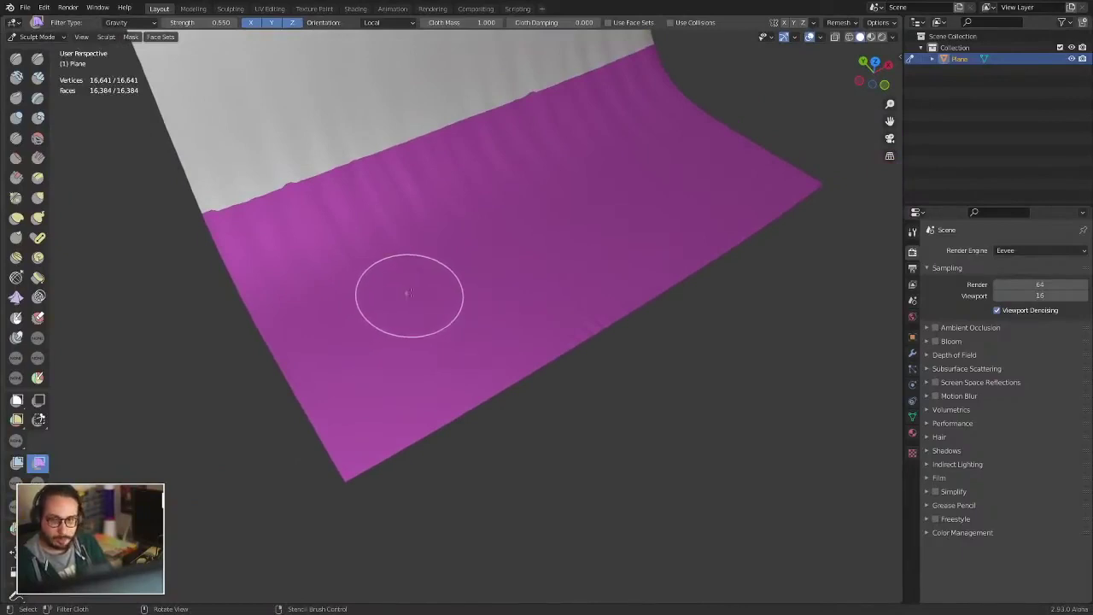
{"action": "key", "text": "h"}
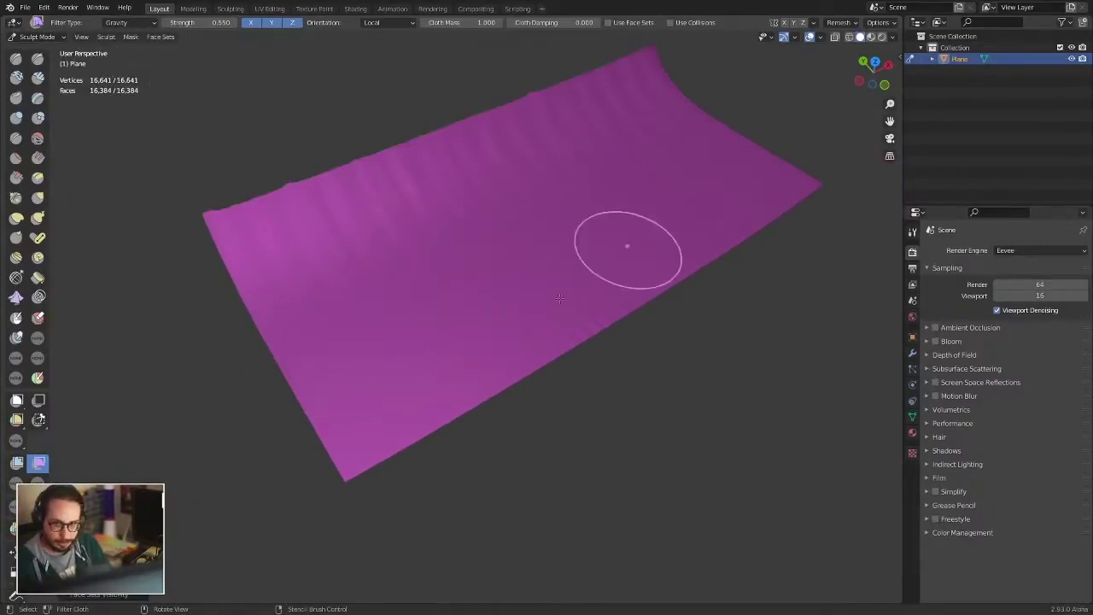
{"action": "scroll", "coordinate": [560, 298], "scroll_direction": "up", "scroll_amount": 2}
{"action": "scroll", "coordinate": [427, 304], "scroll_direction": "up", "scroll_amount": 3}
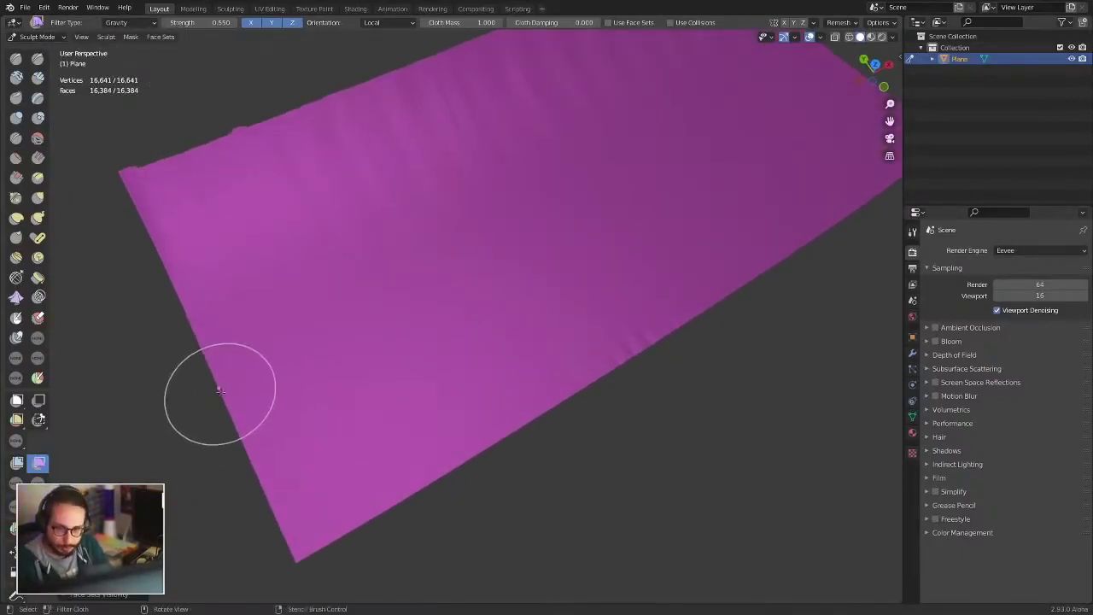
- Expand a new face set from the left edge into repeating teal and magenta bands
{"action": "key", "text": "shift+w"}
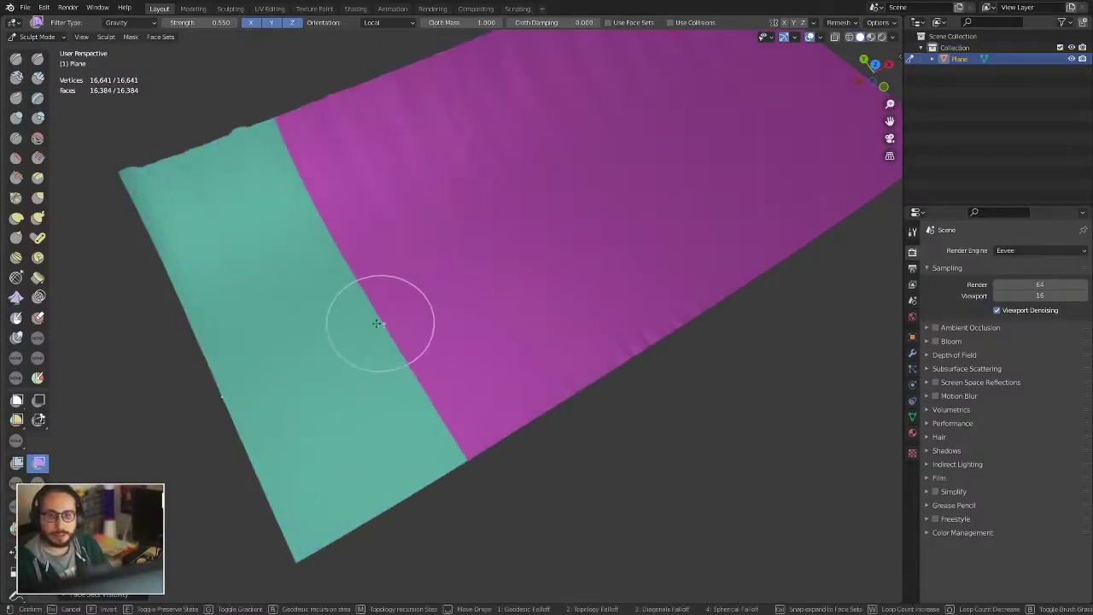
{"action": "key", "text": "w"}
{"action": "key", "text": "w"}
{"action": "key", "text": "w"}
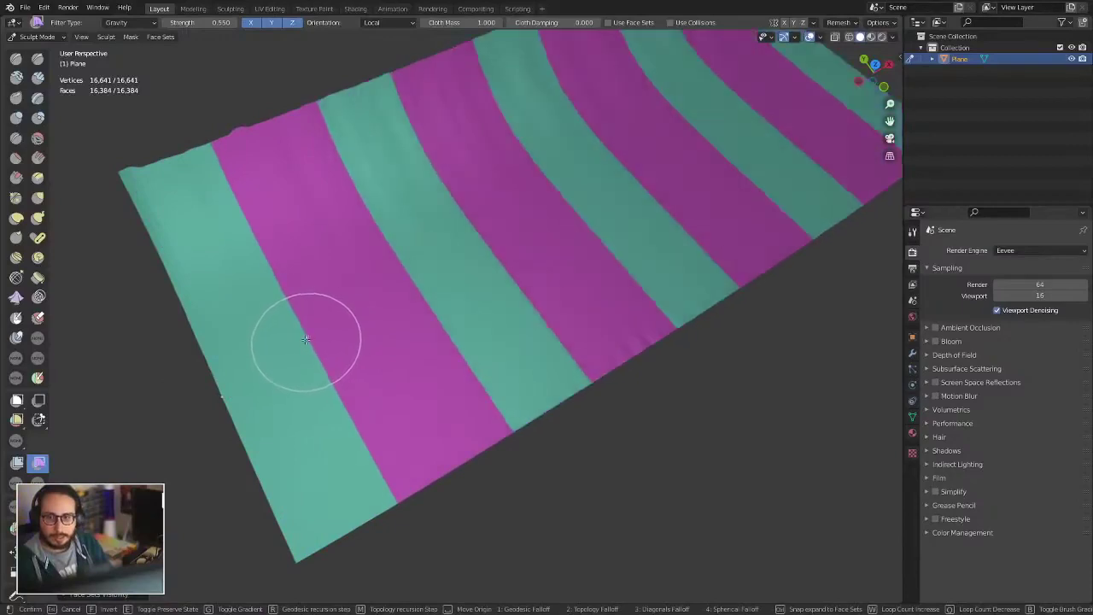
{"action": "key", "text": "w"}
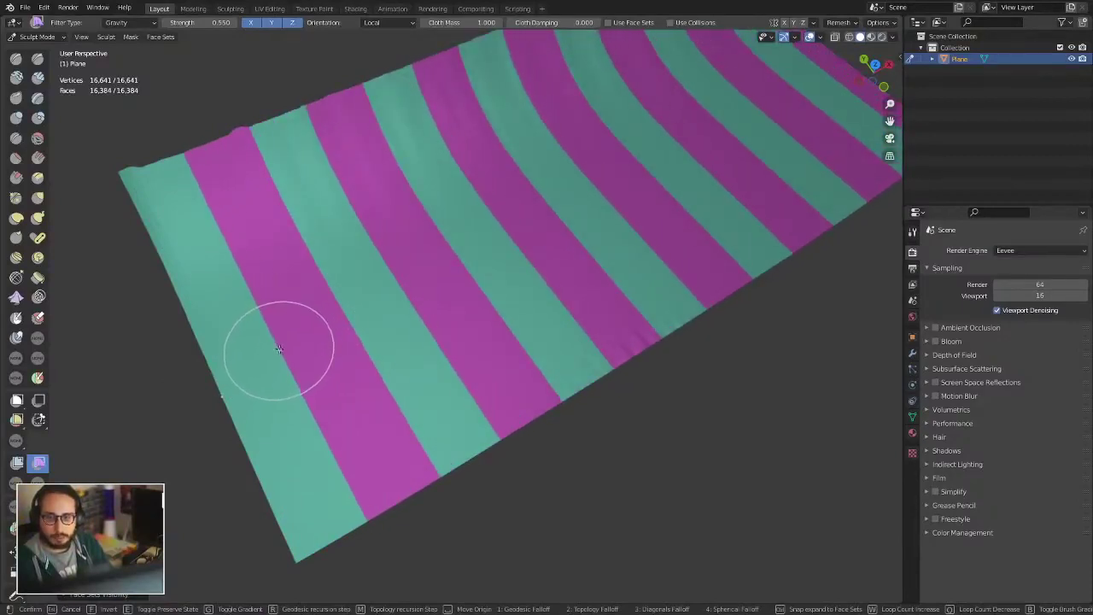
{"action": "left_click", "coordinate": [282, 346]}
{"action": "scroll", "coordinate": [282, 346], "scroll_direction": "down", "scroll_amount": 3}
{"action": "middle_click_drag", "start_coordinate": [282, 346], "coordinate": [457, 336]}
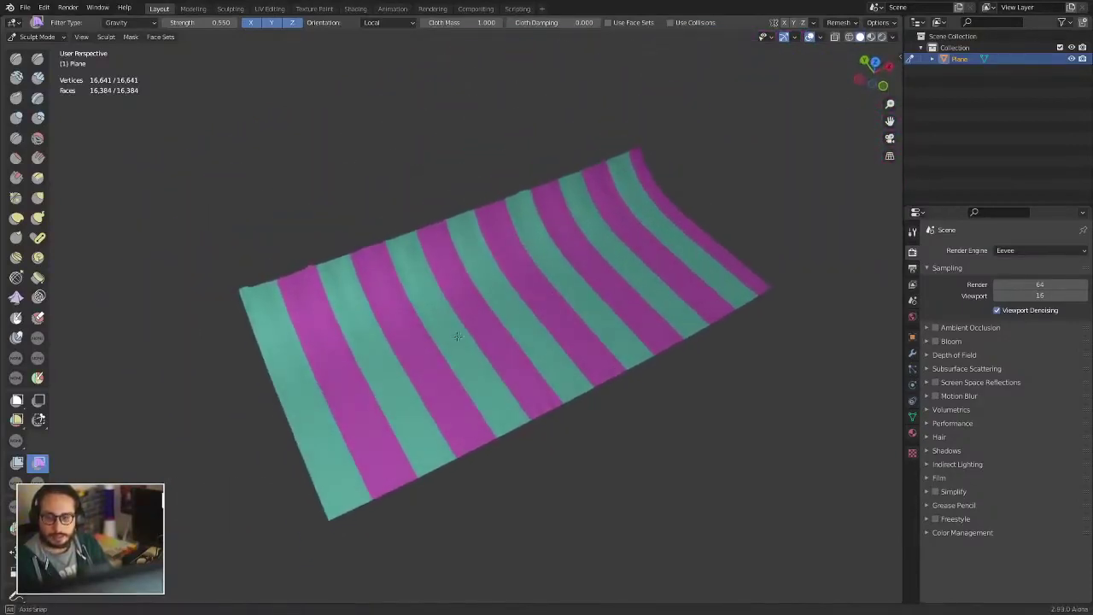
{"action": "left_click_drag", "start_coordinate": [451, 325], "coordinate": [453, 326]}
{"action": "middle_click_drag", "start_coordinate": [452, 327], "coordinate": [452, 259]}
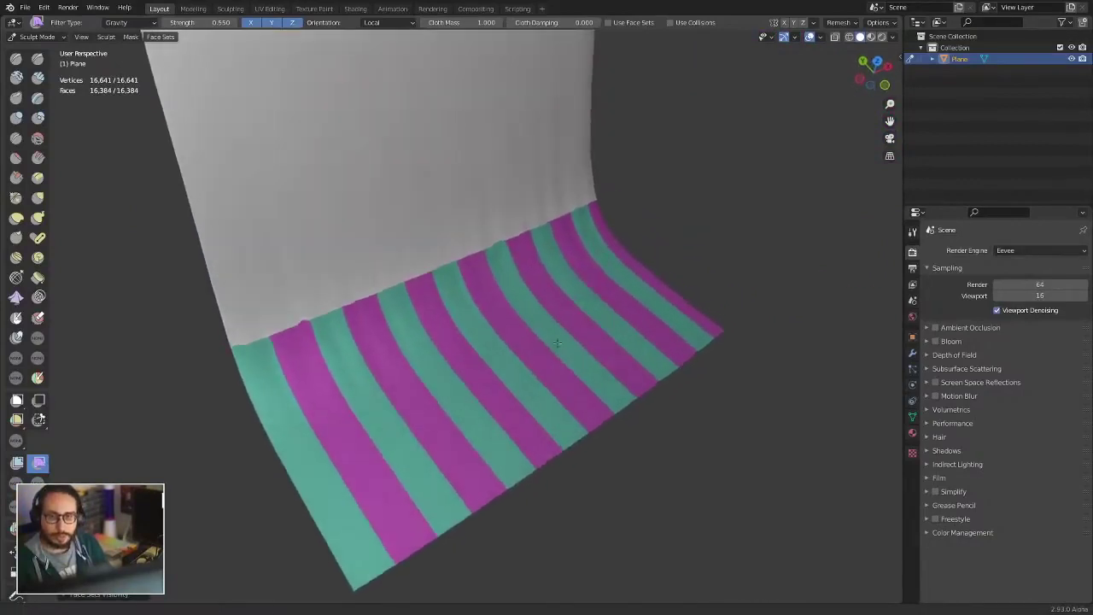
- Set the cloth filter type to Inflate
{"action": "left_click", "coordinate": [130, 23]}
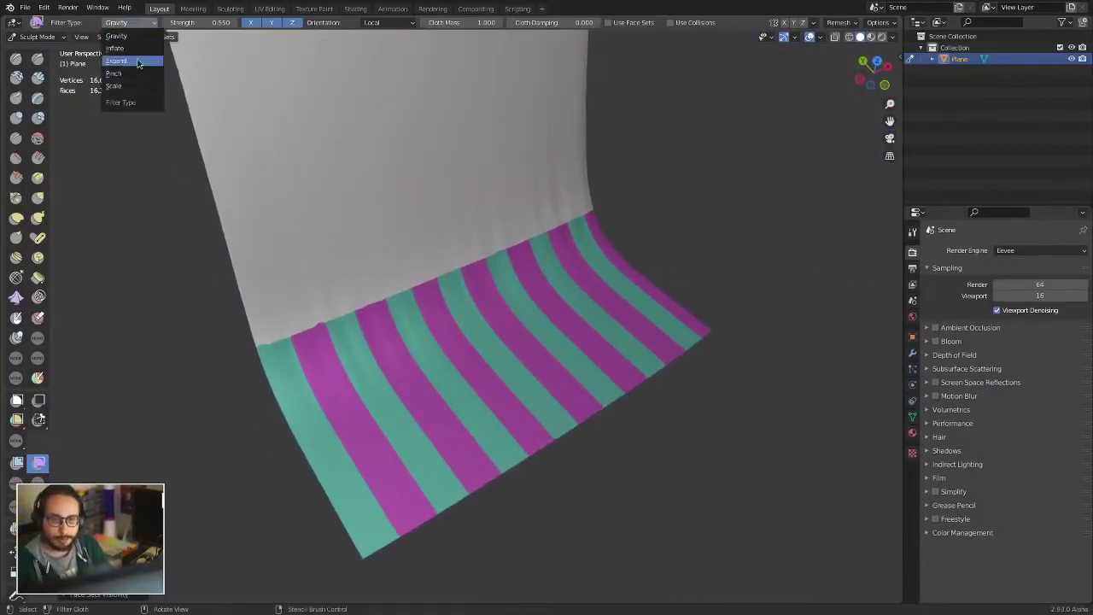
{"action": "left_click", "coordinate": [119, 48]}
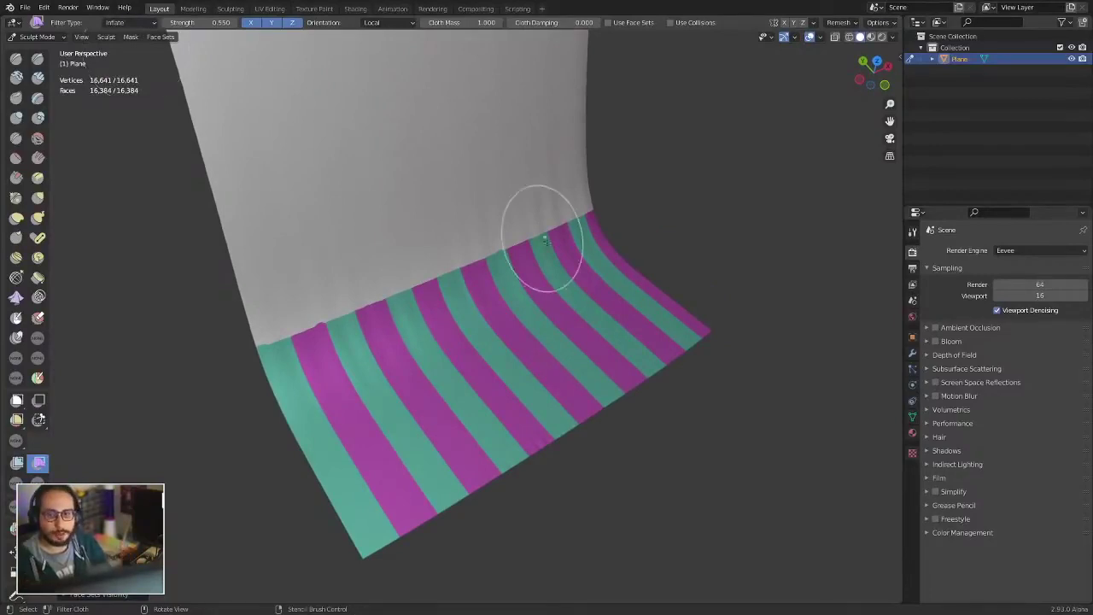
{"action": "middle_click_drag", "start_coordinate": [544, 240], "coordinate": [591, 112]}
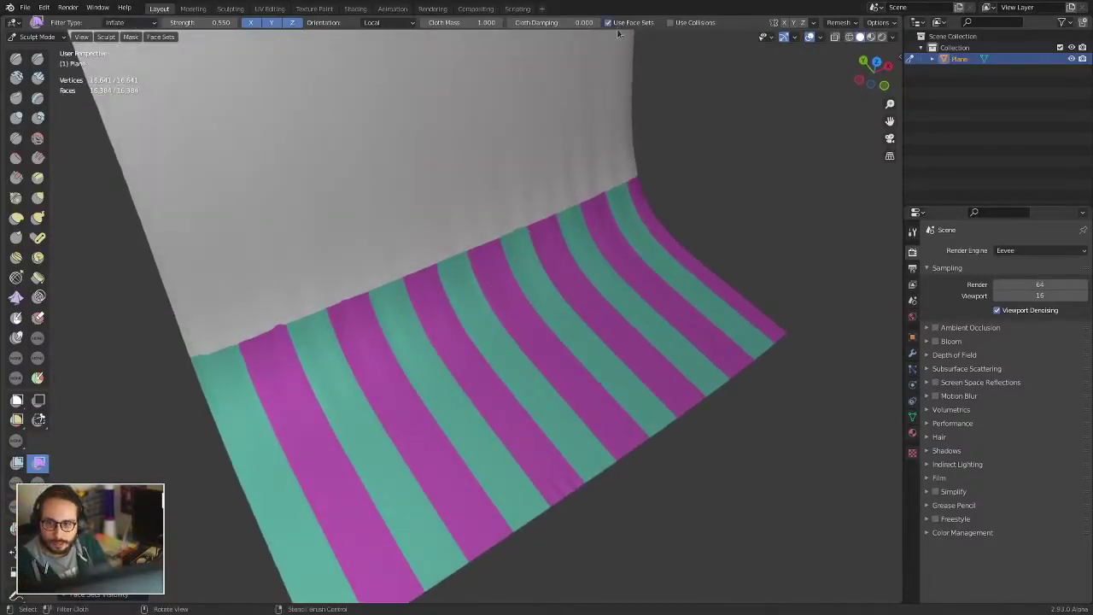
{"action": "scroll", "coordinate": [564, 240], "scroll_direction": "down", "scroll_amount": 3}
{"action": "middle_click_drag", "start_coordinate": [496, 244], "coordinate": [457, 236]}
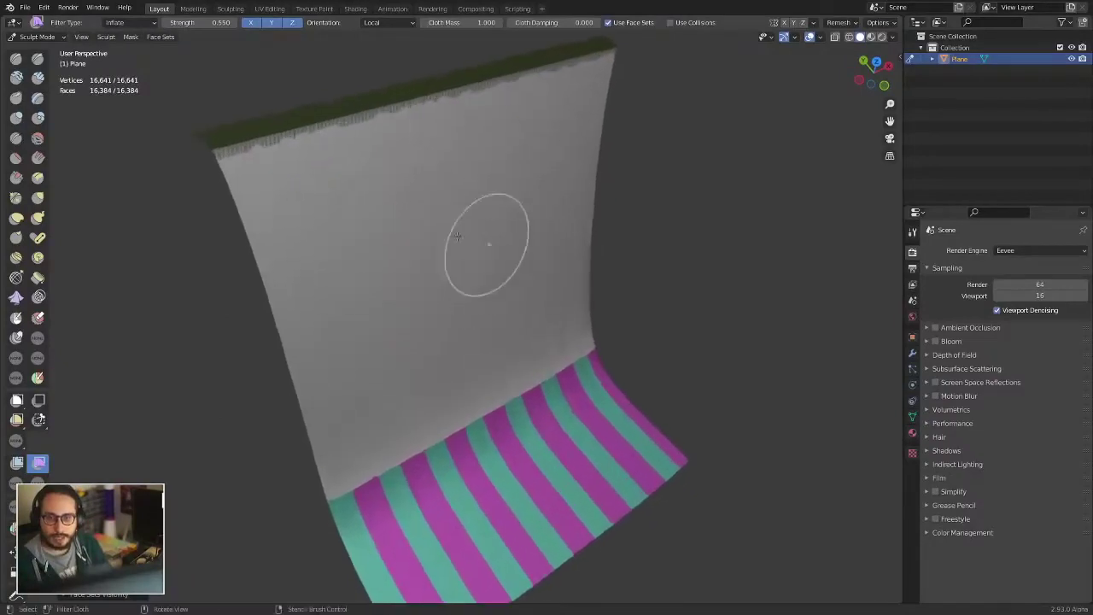
- Try inflating and wrinkling the striped sheet, then undo back to smooth cloth
{"action": "mouse_move", "coordinate": [378, 90]}
{"action": "left_mouse_down"}
{"action": "mouse_move", "coordinate": [410, 165]}
{"action": "mouse_move", "coordinate": [378, 98]}
{"action": "mouse_move", "coordinate": [416, 123]}
{"action": "left_mouse_up"}
{"action": "mouse_move", "coordinate": [416, 123]}
{"action": "middle_mouse_down"}
{"action": "mouse_move", "coordinate": [354, 410]}
{"action": "mouse_move", "coordinate": [450, 224]}
{"action": "mouse_move", "coordinate": [478, 341]}
{"action": "mouse_move", "coordinate": [514, 337]}
{"action": "middle_mouse_up"}
{"action": "left_click_drag", "start_coordinate": [514, 338], "coordinate": [524, 333]}
{"action": "key", "text": "ctrl+z"}
{"action": "key", "text": "alt+a"}
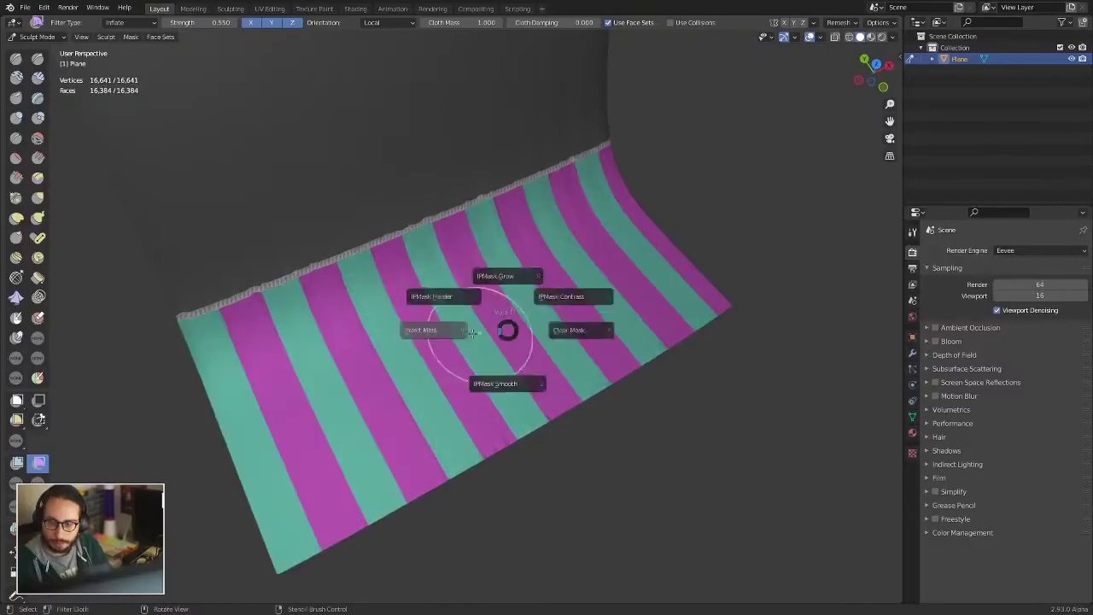
{"action": "key", "text": "ctrl+z"}
- Enable Use Face Sets auto-masking and crumple the striped cloth into folds
{"action": "key", "text": "alt+a"}
{"action": "left_click", "coordinate": [556, 329]}
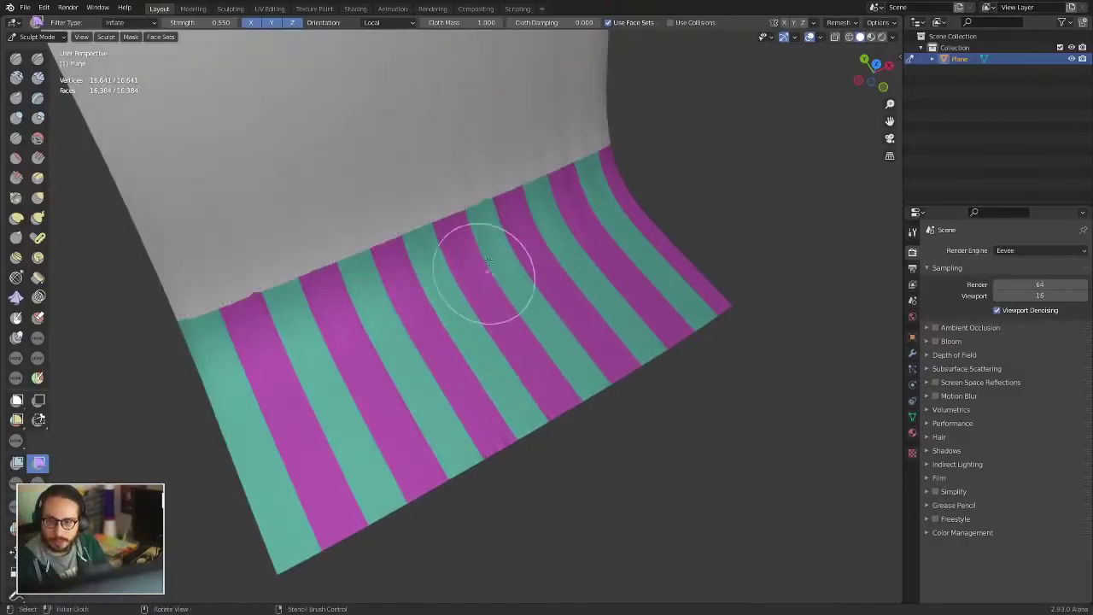
{"action": "mouse_move", "coordinate": [484, 269]}
{"action": "middle_mouse_down"}
{"action": "mouse_move", "coordinate": [376, 248]}
{"action": "mouse_move", "coordinate": [437, 222]}
{"action": "mouse_move", "coordinate": [506, 303]}
{"action": "middle_mouse_up"}
{"action": "key", "text": "shift+w"}
{"action": "left_click", "coordinate": [405, 225]}
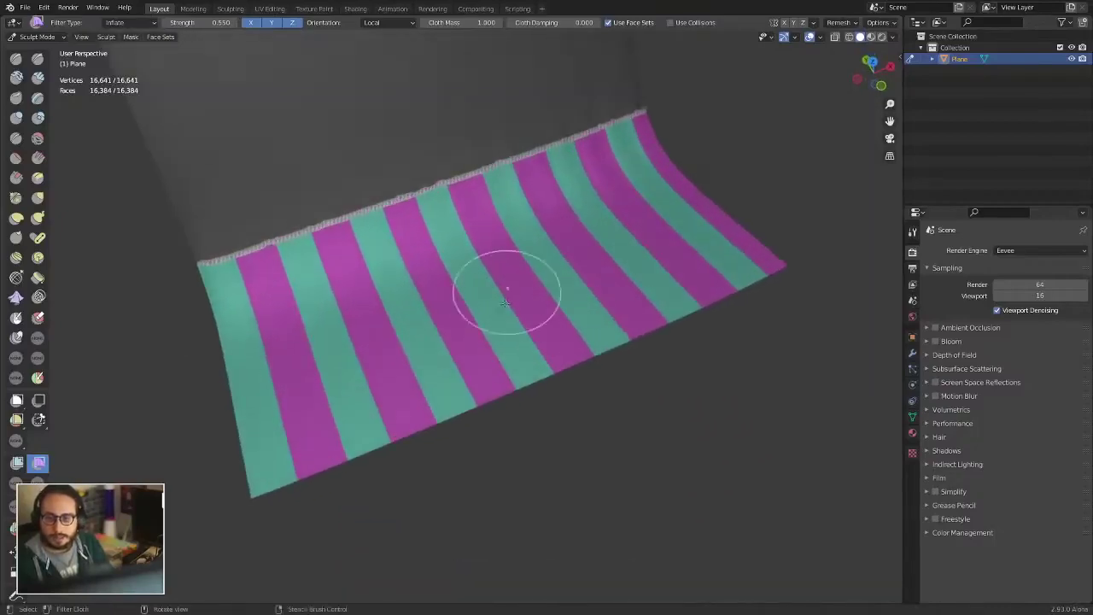
{"action": "mouse_move", "coordinate": [512, 316]}
{"action": "left_mouse_down"}
{"action": "mouse_move", "coordinate": [559, 316]}
{"action": "mouse_move", "coordinate": [519, 317]}
{"action": "mouse_move", "coordinate": [586, 305]}
{"action": "mouse_move", "coordinate": [610, 285]}
{"action": "mouse_move", "coordinate": [512, 213]}
{"action": "mouse_move", "coordinate": [427, 245]}
{"action": "mouse_move", "coordinate": [488, 256]}
{"action": "mouse_move", "coordinate": [485, 269]}
{"action": "mouse_move", "coordinate": [586, 219]}
{"action": "left_mouse_up"}
- Unhide the plain upper sheet above the folded stripes
{"action": "key", "text": "alt+w"}
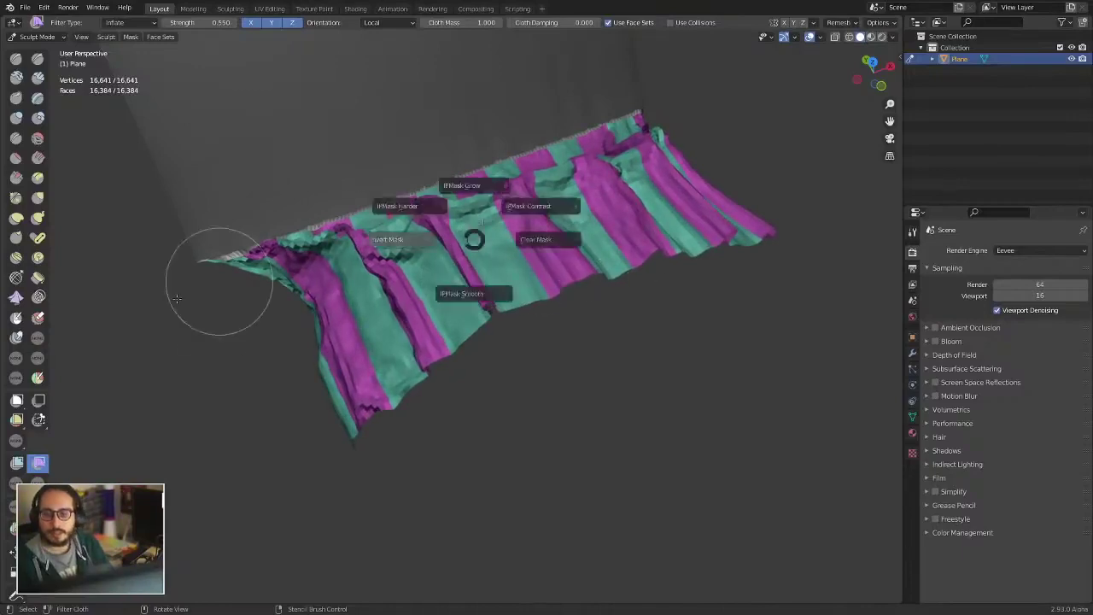
{"action": "left_click", "coordinate": [542, 208]}
{"action": "mouse_move", "coordinate": [605, 264]}
{"action": "middle_mouse_down"}
{"action": "mouse_move", "coordinate": [623, 310]}
{"action": "mouse_move", "coordinate": [608, 317]}
{"action": "middle_mouse_up"}
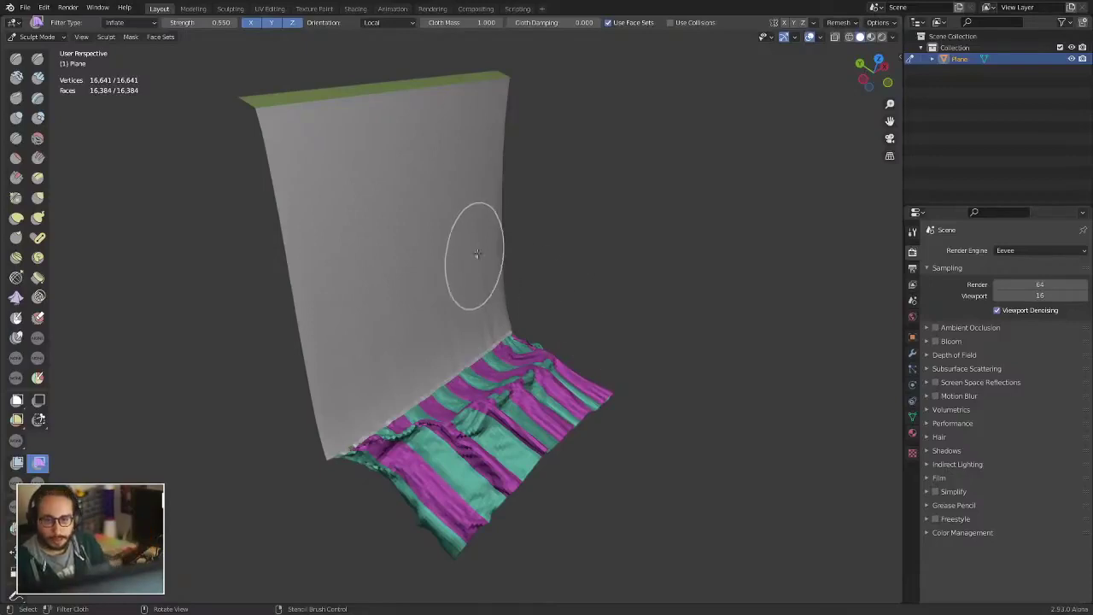
{"action": "mouse_move", "coordinate": [477, 254]}
{"action": "middle_mouse_down"}
{"action": "mouse_move", "coordinate": [513, 281]}
{"action": "mouse_move", "coordinate": [549, 281]}
{"action": "middle_mouse_up"}
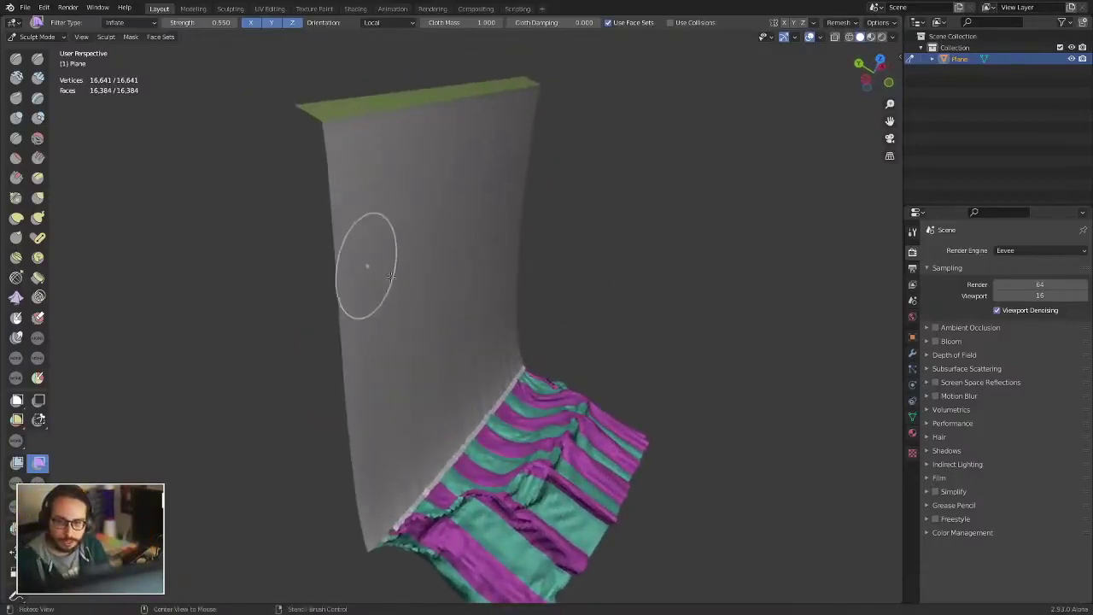
- Grow a round mask from the centre of the upper sheet
{"action": "middle_click_drag", "start_coordinate": [390, 275], "coordinate": [509, 270]}
{"action": "middle_click_drag", "start_coordinate": [386, 222], "coordinate": [391, 256]}
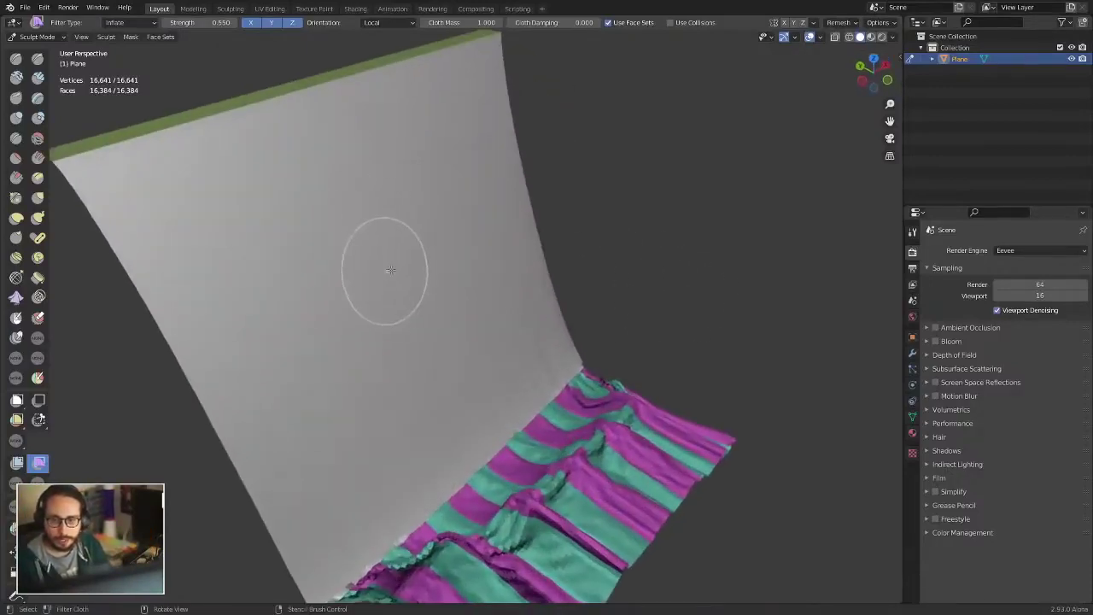
{"action": "key", "text": "shift+a"}
{"action": "left_click", "coordinate": [332, 421]}
{"action": "mouse_move", "coordinate": [333, 420]}
{"action": "middle_mouse_down"}
{"action": "mouse_move", "coordinate": [464, 293]}
{"action": "mouse_move", "coordinate": [512, 301]}
{"action": "mouse_move", "coordinate": [513, 256]}
{"action": "middle_mouse_up"}
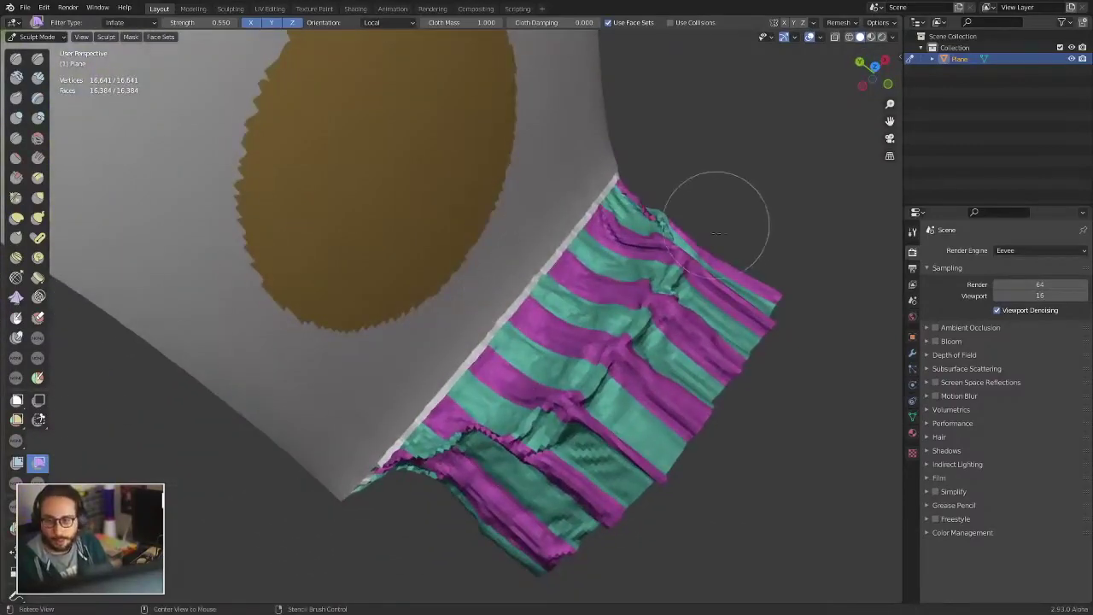
{"action": "mouse_move", "coordinate": [720, 220]}
{"action": "middle_mouse_down"}
{"action": "mouse_move", "coordinate": [497, 436]}
{"action": "mouse_move", "coordinate": [567, 317]}
{"action": "middle_mouse_up"}
- Expand a mask over the cloth and invert it
{"action": "key", "text": "shift+a"}
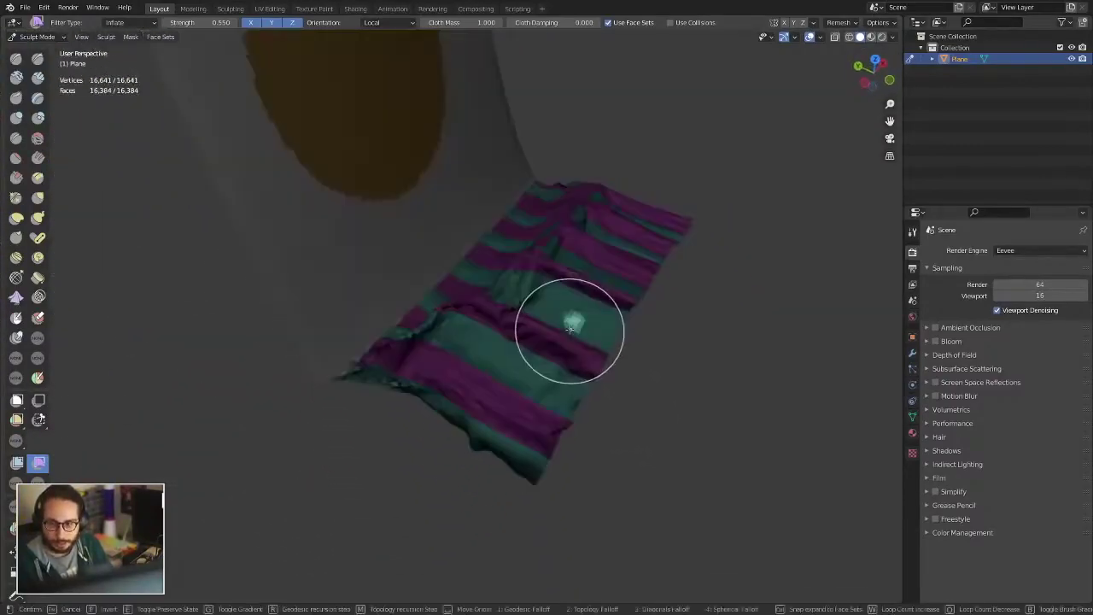
{"action": "left_click", "coordinate": [512, 337]}
{"action": "key", "text": "a"}
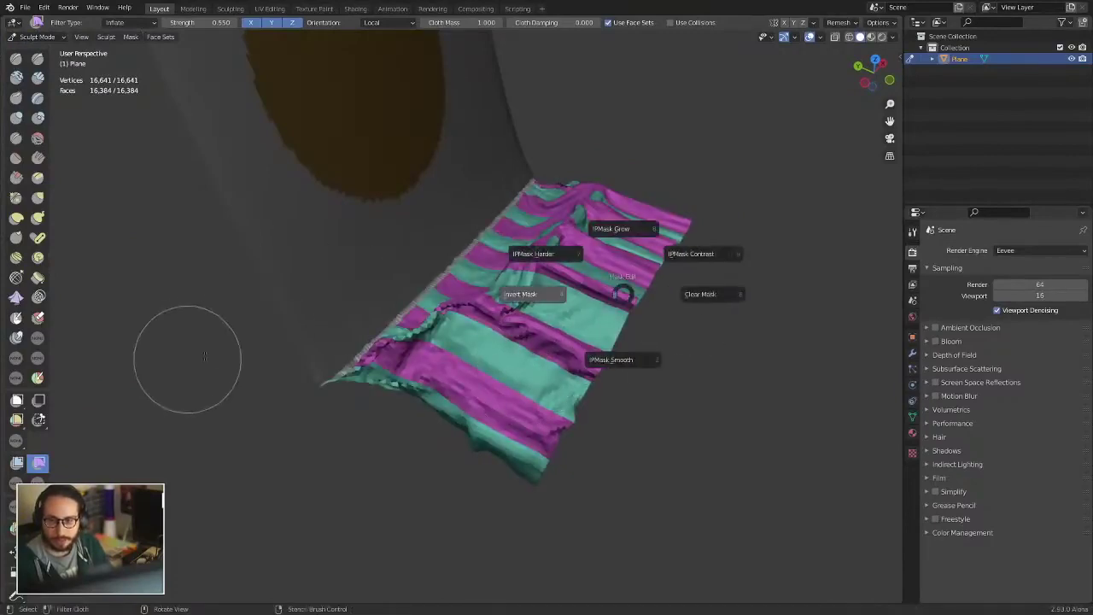
{"action": "left_click", "coordinate": [255, 349]}
{"action": "mouse_move", "coordinate": [256, 348]}
{"action": "middle_mouse_down"}
{"action": "mouse_move", "coordinate": [380, 262]}
{"action": "mouse_move", "coordinate": [468, 328]}
{"action": "middle_mouse_up"}
- Expand an inverted mask from the top edge, then inflate the sheet so it billows
{"action": "key", "text": "shift+a"}
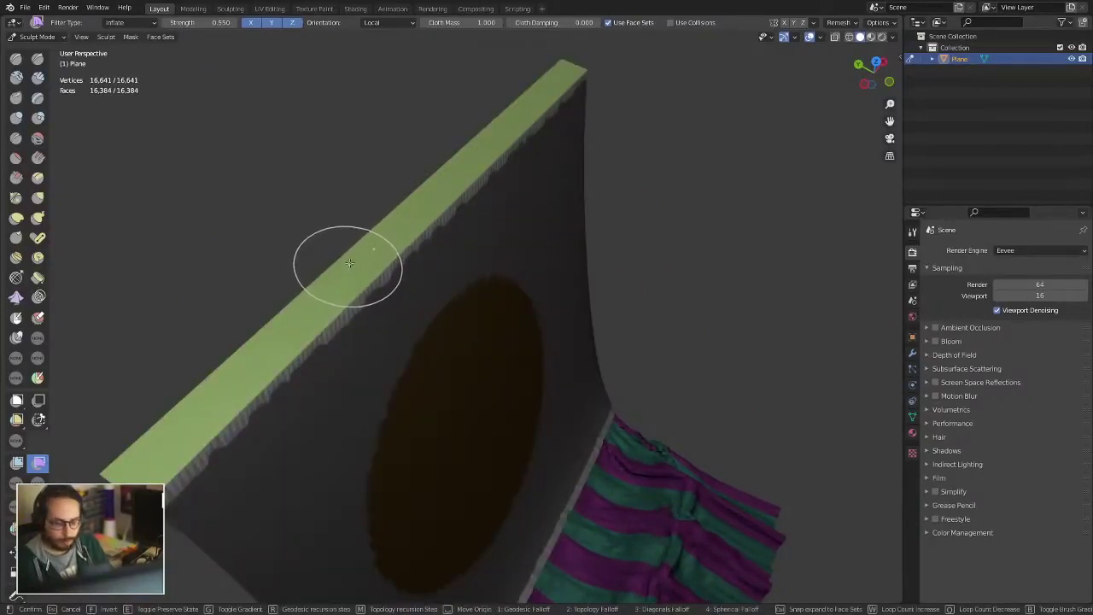
{"action": "key", "text": "f"}
{"action": "left_click", "coordinate": [351, 260]}
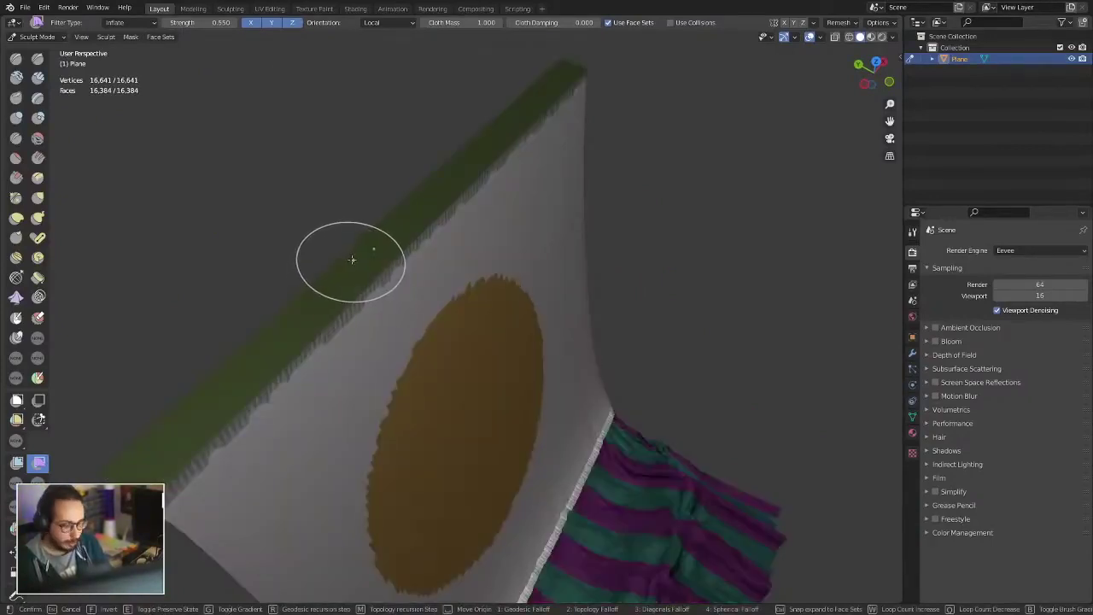
{"action": "mouse_move", "coordinate": [351, 259]}
{"action": "middle_mouse_down"}
{"action": "mouse_move", "coordinate": [448, 282]}
{"action": "mouse_move", "coordinate": [312, 170]}
{"action": "middle_mouse_up"}
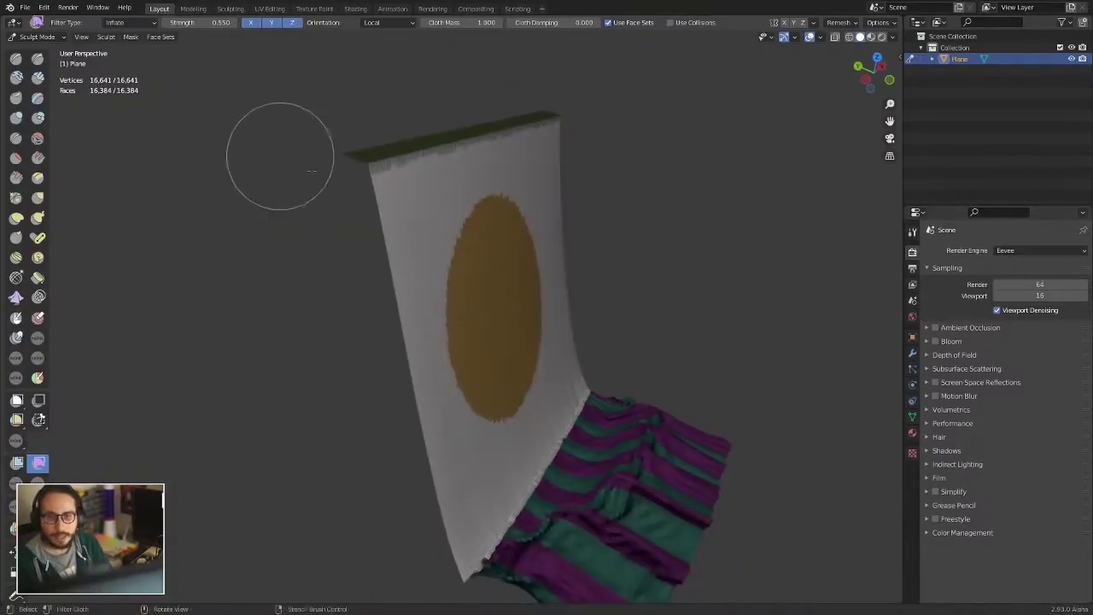
{"action": "mouse_move", "coordinate": [505, 309]}
{"action": "left_mouse_down"}
{"action": "mouse_move", "coordinate": [341, 317]}
{"action": "mouse_move", "coordinate": [140, 356]}
{"action": "mouse_move", "coordinate": [310, 310]}
{"action": "mouse_move", "coordinate": [478, 333]}
{"action": "left_mouse_up"}
{"action": "middle_click_drag", "start_coordinate": [479, 333], "coordinate": [505, 341]}
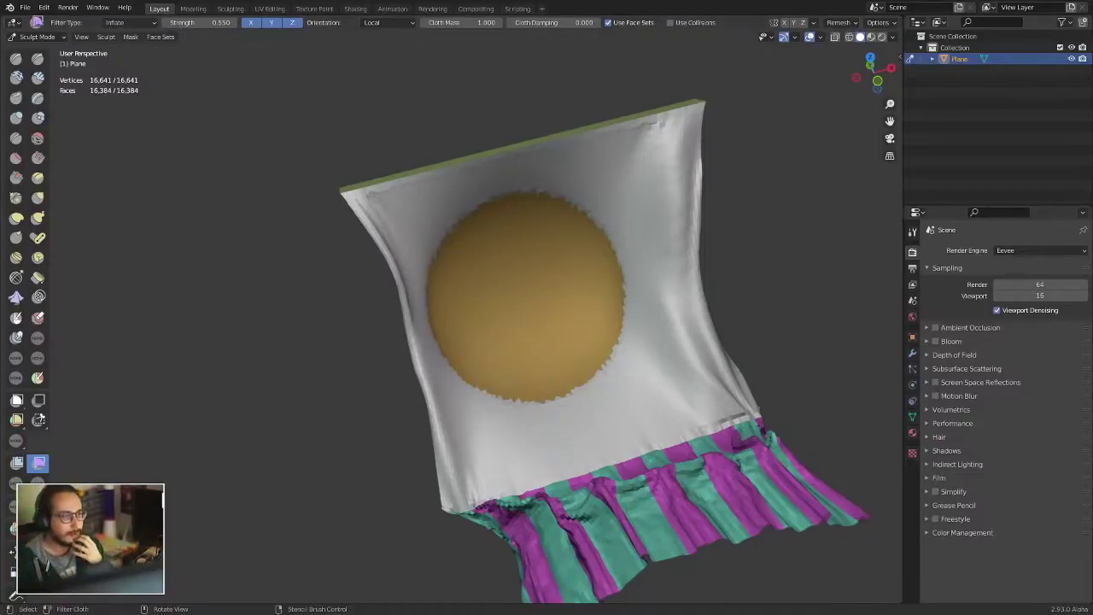
- Return to Object Mode and delete the cloth object
{"action": "key", "text": "KP_7"}
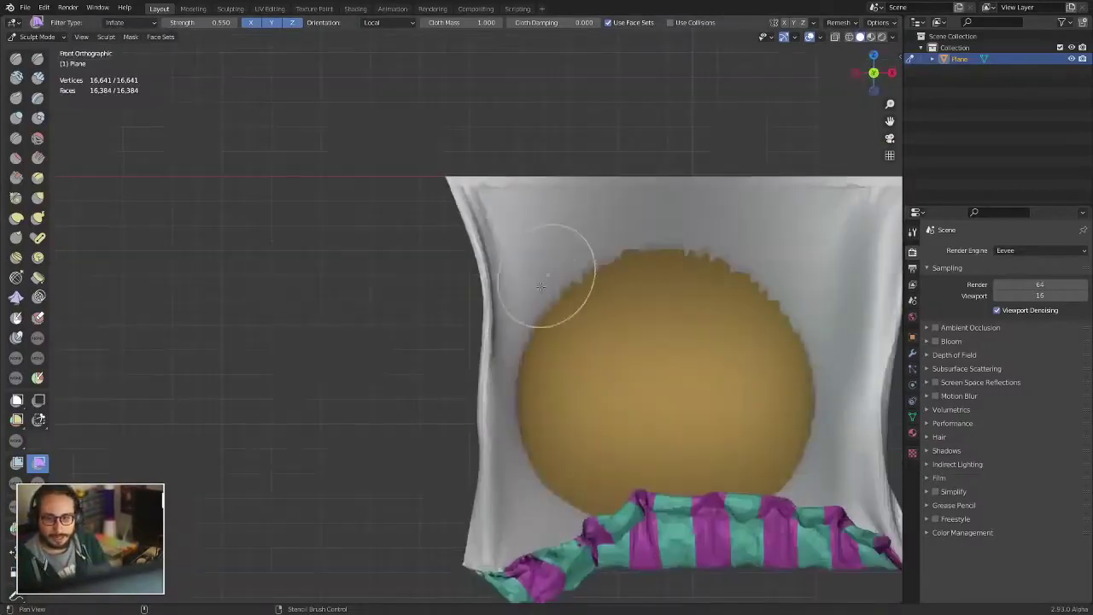
{"action": "scroll", "coordinate": [545, 338], "scroll_direction": "down", "scroll_amount": 3}
{"action": "key", "text": "ctrl+Tab"}
{"action": "left_click", "coordinate": [468, 334]}
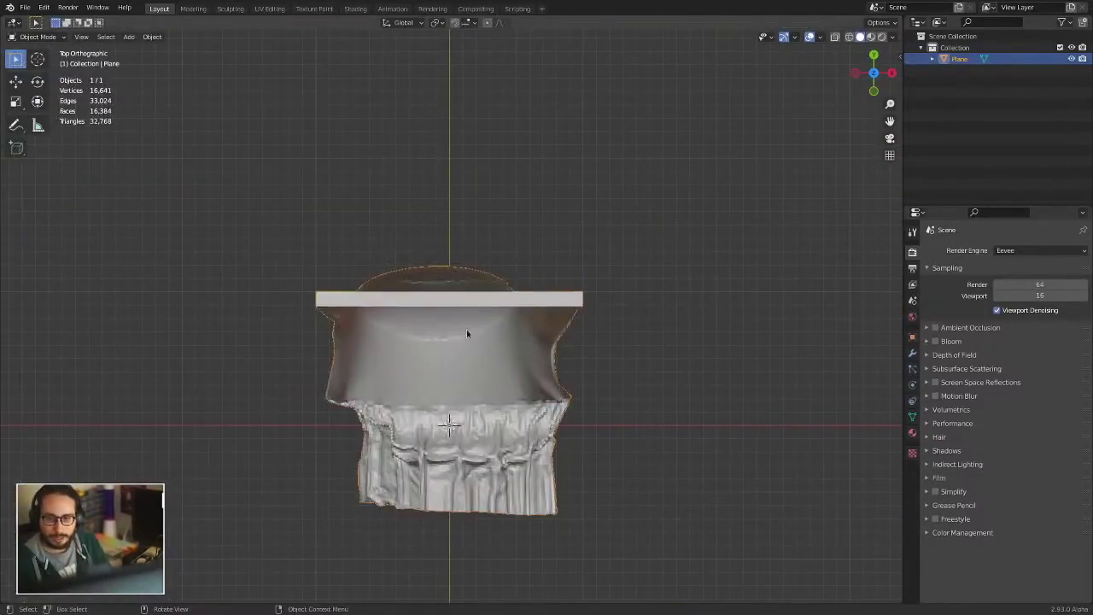
{"action": "key", "text": "Delete"}
- Start a new file without saving the current one
{"action": "left_click", "coordinate": [25, 7]}
{"action": "mouse_move", "coordinate": [51, 20]}
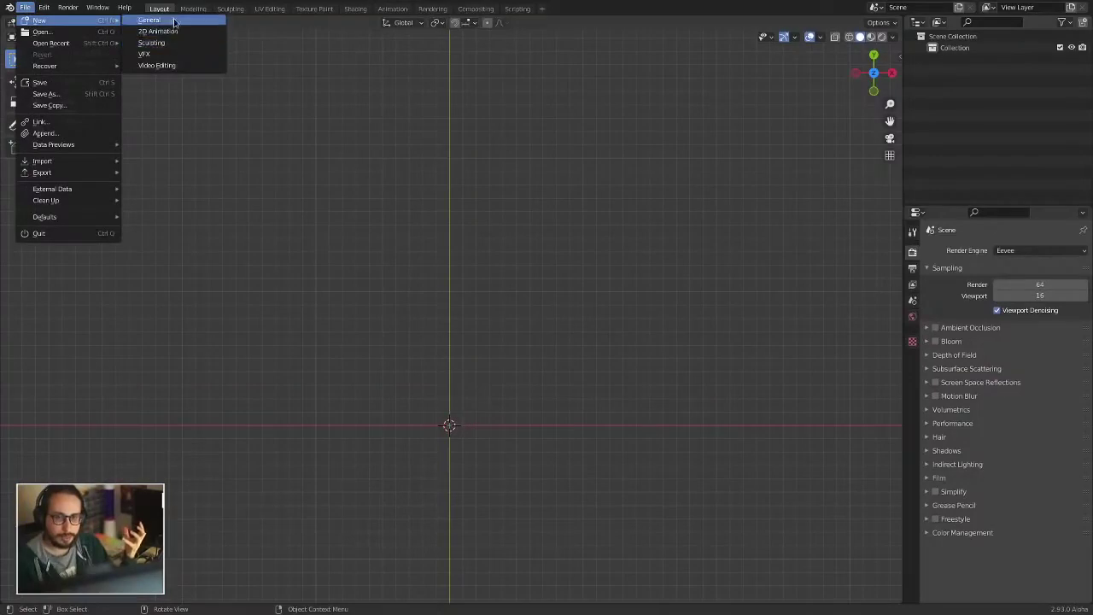
{"action": "left_click", "coordinate": [171, 20]}
{"action": "left_click", "coordinate": [494, 328]}
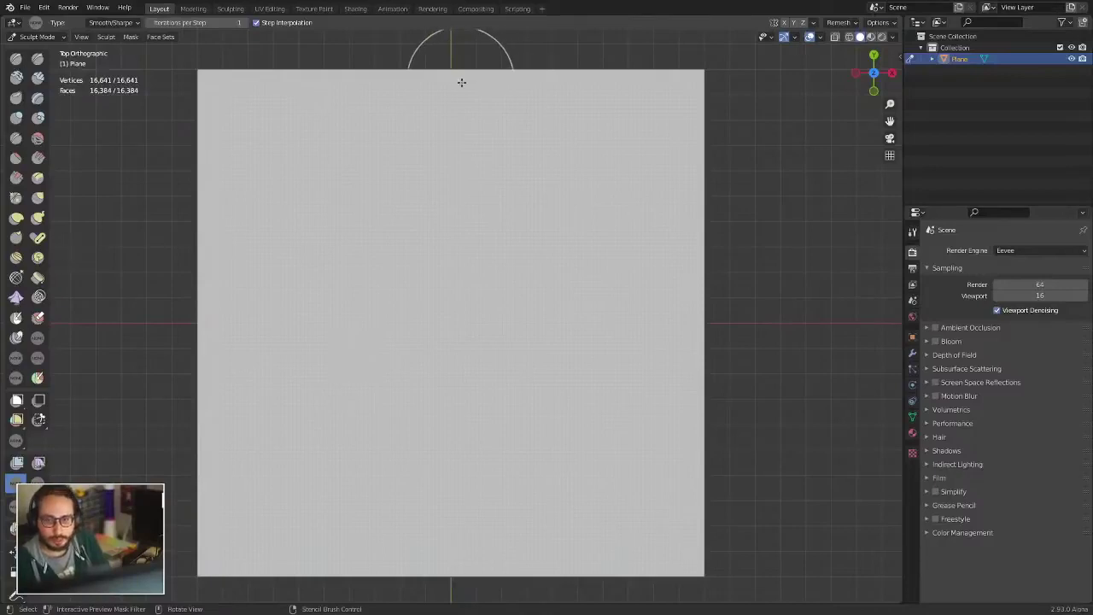
- Expand repeating green horizontal stripe face sets across the plane
{"action": "key", "text": "shift+w"}
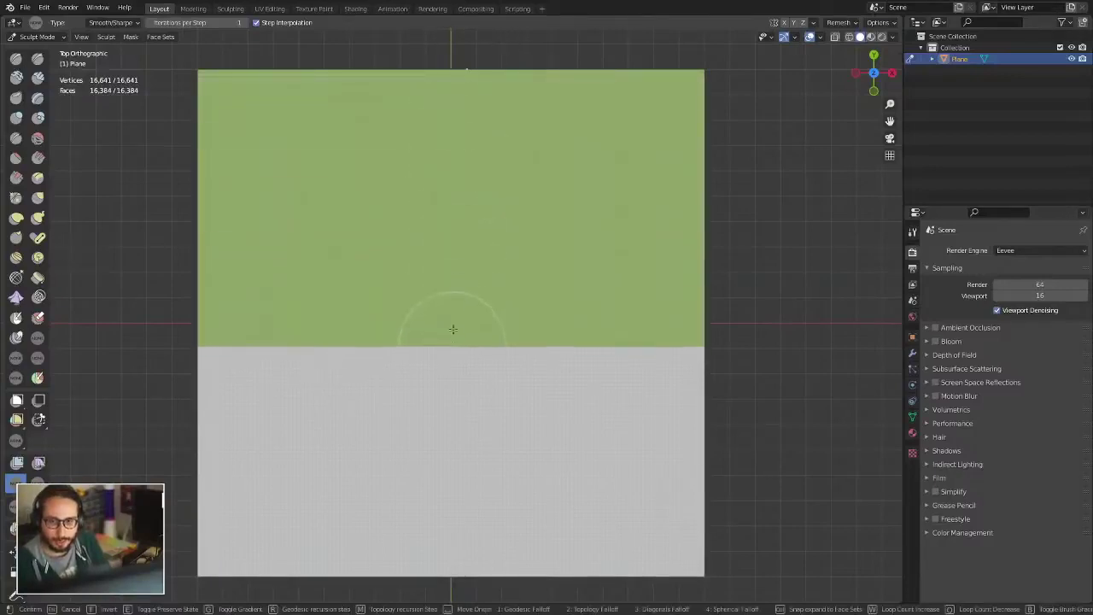
{"action": "key", "text": "w"}
{"action": "key", "text": "w"}
{"action": "key", "text": "w"}
{"action": "key", "text": "w"}
{"action": "key", "text": "w"}
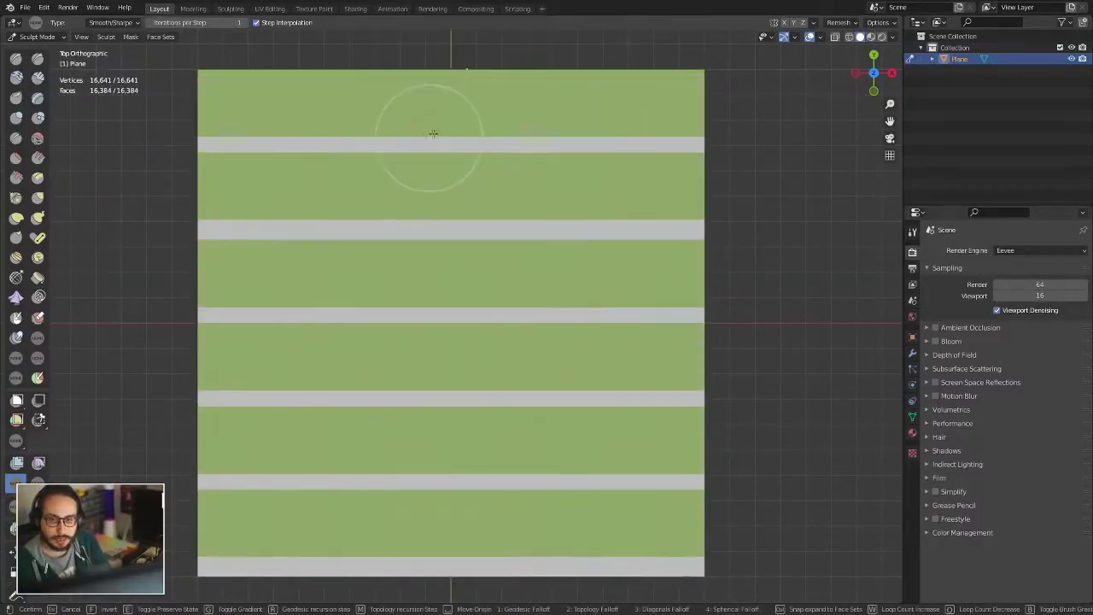
{"action": "left_click", "coordinate": [345, 147]}
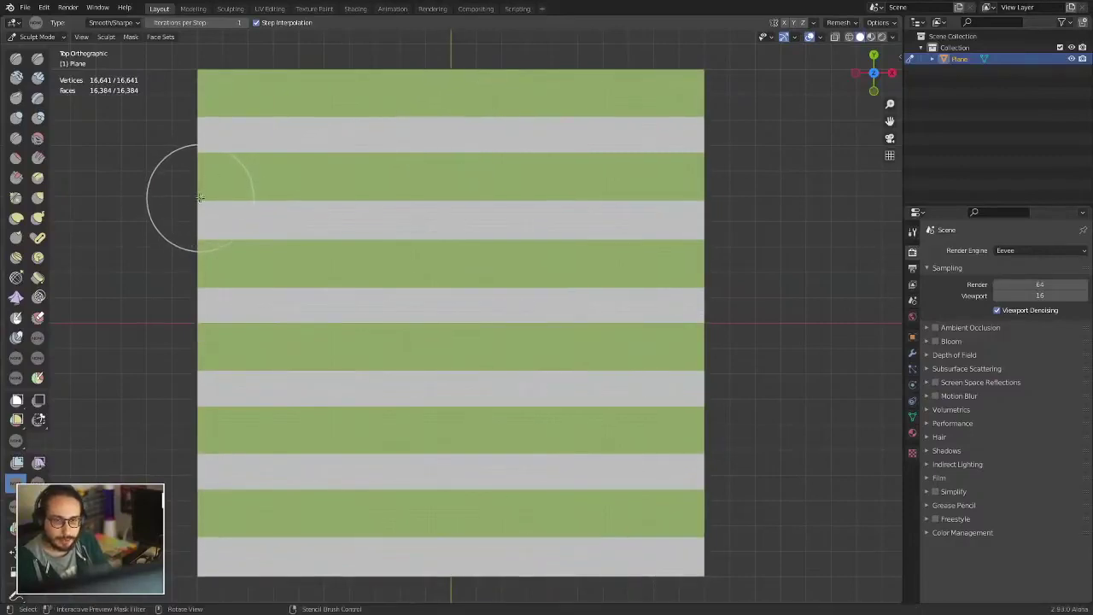
- Cross them with inverted vertical purple and gold bands to form a checker
{"action": "key", "text": "shift+w"}
{"action": "key", "text": "w"}
{"action": "key", "text": "w"}
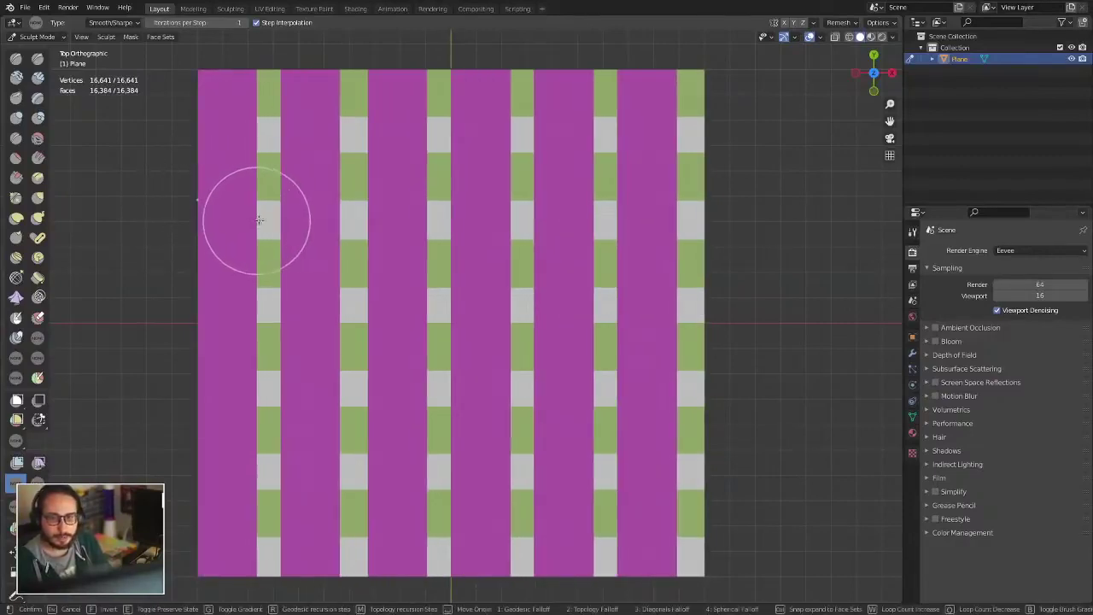
{"action": "key", "text": "f"}
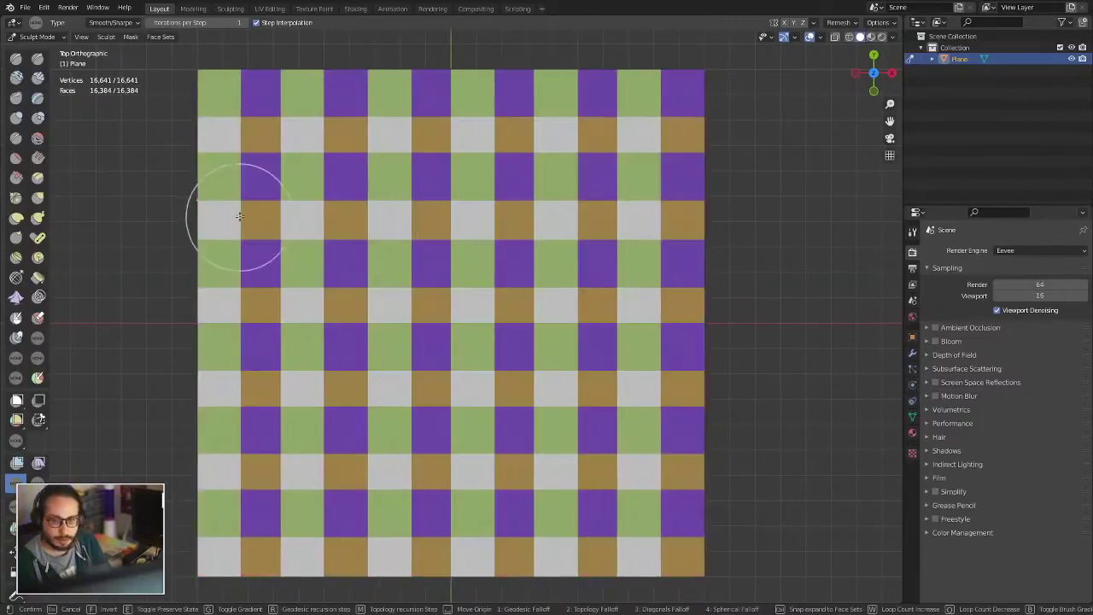
{"action": "left_click", "coordinate": [231, 223]}
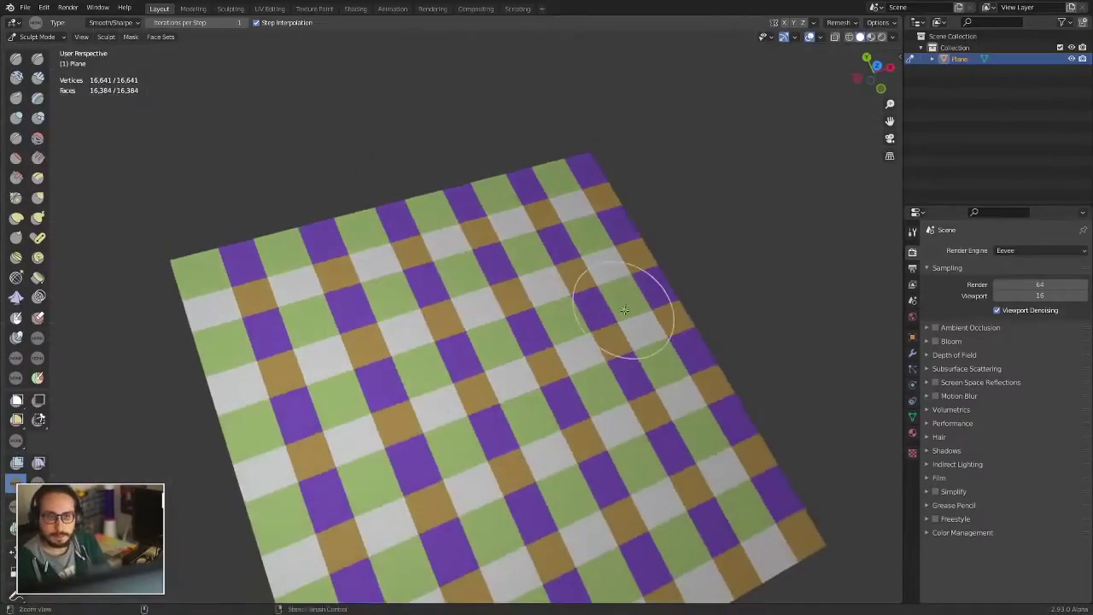
{"action": "middle_click_drag", "start_coordinate": [229, 225], "coordinate": [42, 468]}
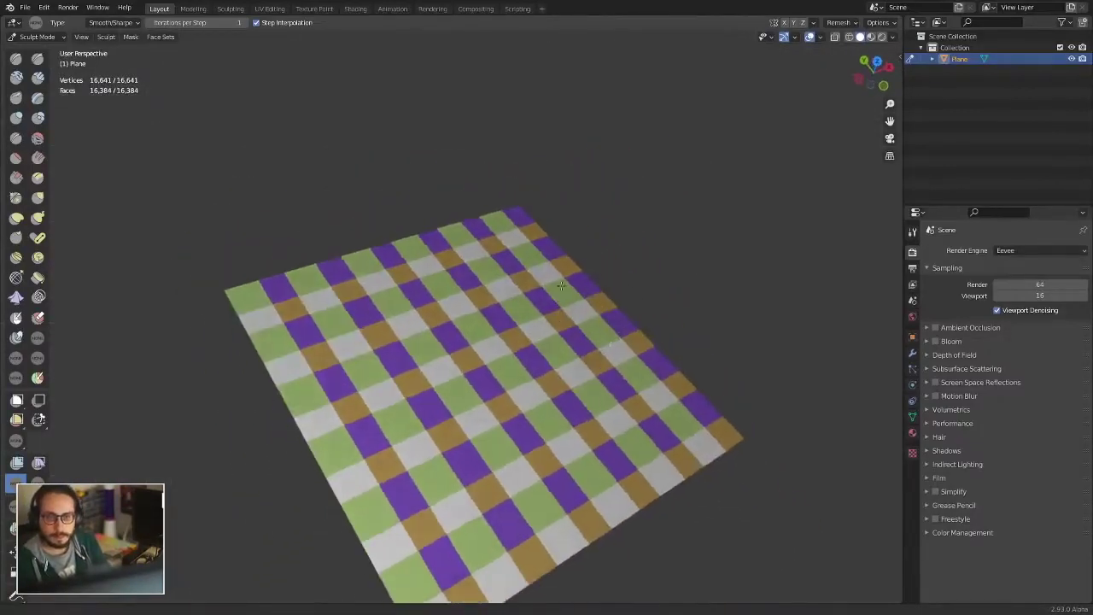
- Pick the Cloth Filter and let it make the plane sag
{"action": "left_click", "coordinate": [38, 463]}
{"action": "mouse_move", "coordinate": [171, 402]}
{"action": "middle_mouse_down"}
{"action": "mouse_move", "coordinate": [341, 317]}
{"action": "mouse_move", "coordinate": [258, 151]}
{"action": "middle_mouse_up"}
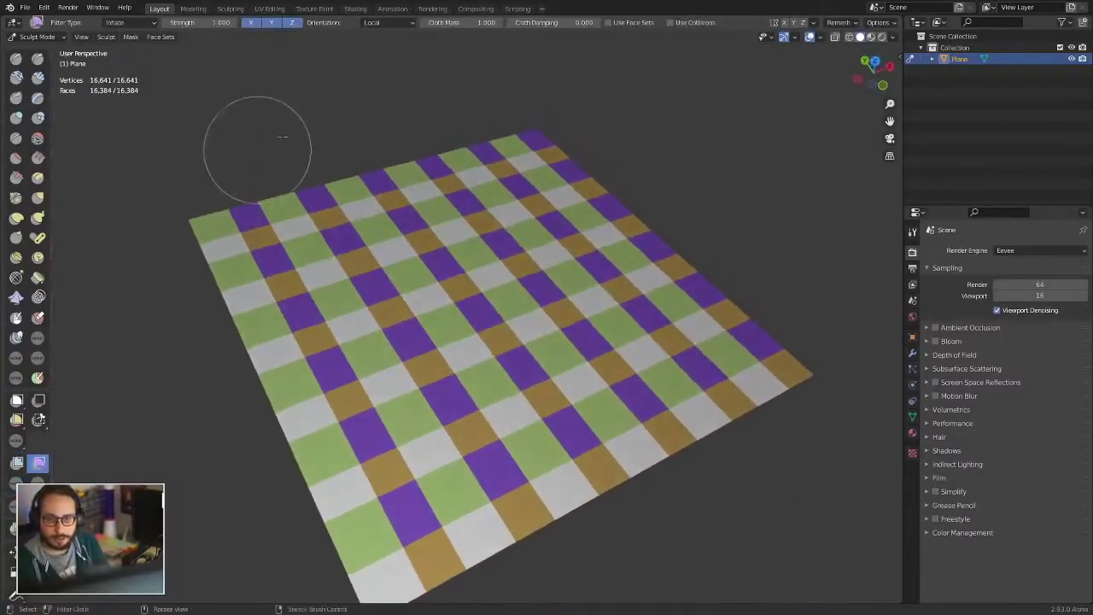
{"action": "left_click_drag", "start_coordinate": [469, 205], "coordinate": [469, 205]}
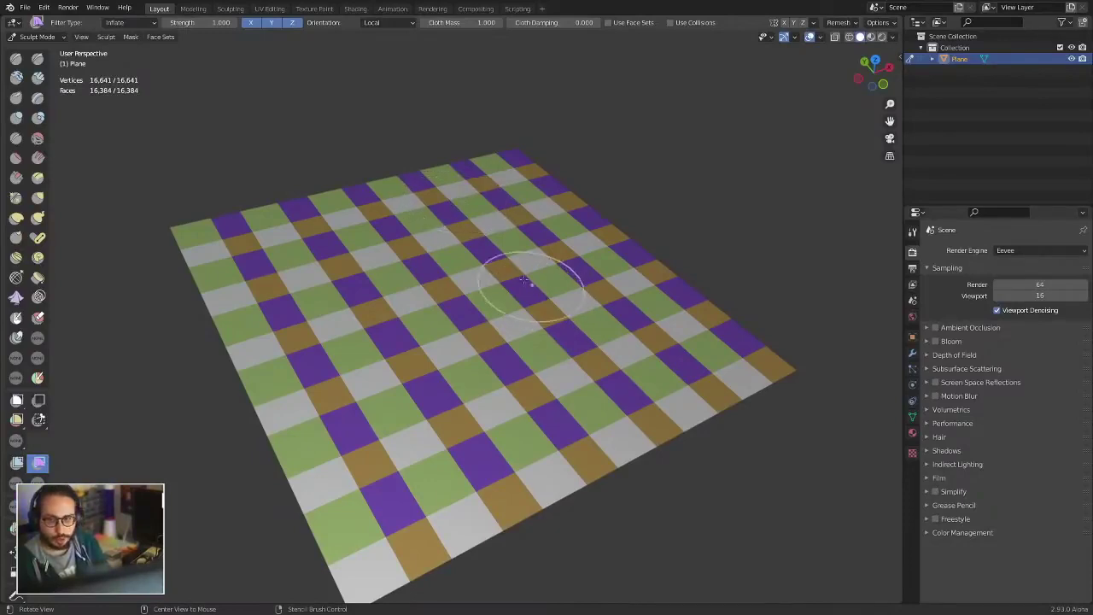
- Replace Face Sets auto-masking with Face Sets Boundary auto-masking
{"action": "key", "text": "alt+a"}
{"action": "left_click", "coordinate": [633, 262]}
{"action": "key", "text": "alt+a"}
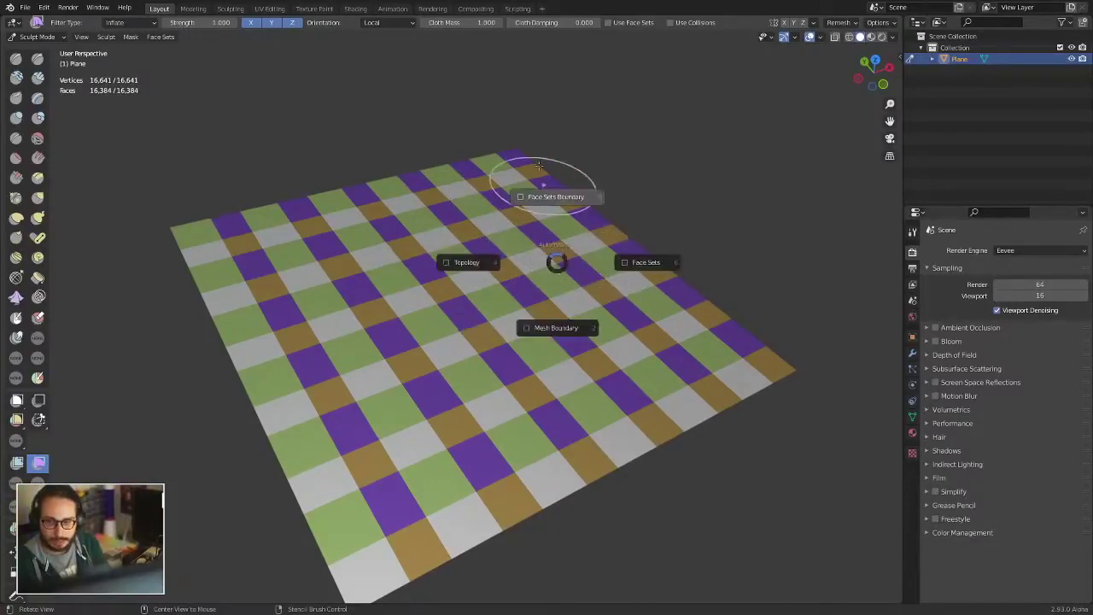
{"action": "left_click", "coordinate": [551, 160]}
- Inflate each checker tile into a cloth pillow, then return to the top view
{"action": "left_click_drag", "start_coordinate": [542, 196], "coordinate": [530, 198]}
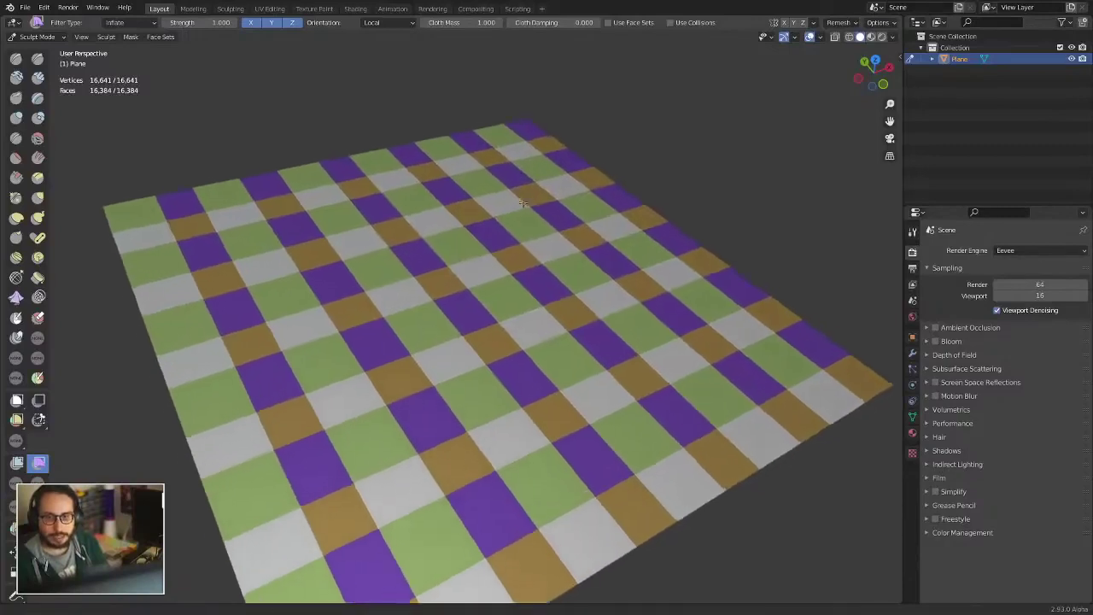
{"action": "key", "text": "alt+a"}
{"action": "left_click", "coordinate": [513, 349]}
{"action": "mouse_move", "coordinate": [520, 398]}
{"action": "middle_mouse_down"}
{"action": "mouse_move", "coordinate": [549, 305]}
{"action": "mouse_move", "coordinate": [539, 281]}
{"action": "middle_mouse_up"}
{"action": "left_click_drag", "start_coordinate": [389, 262], "coordinate": [511, 281]}
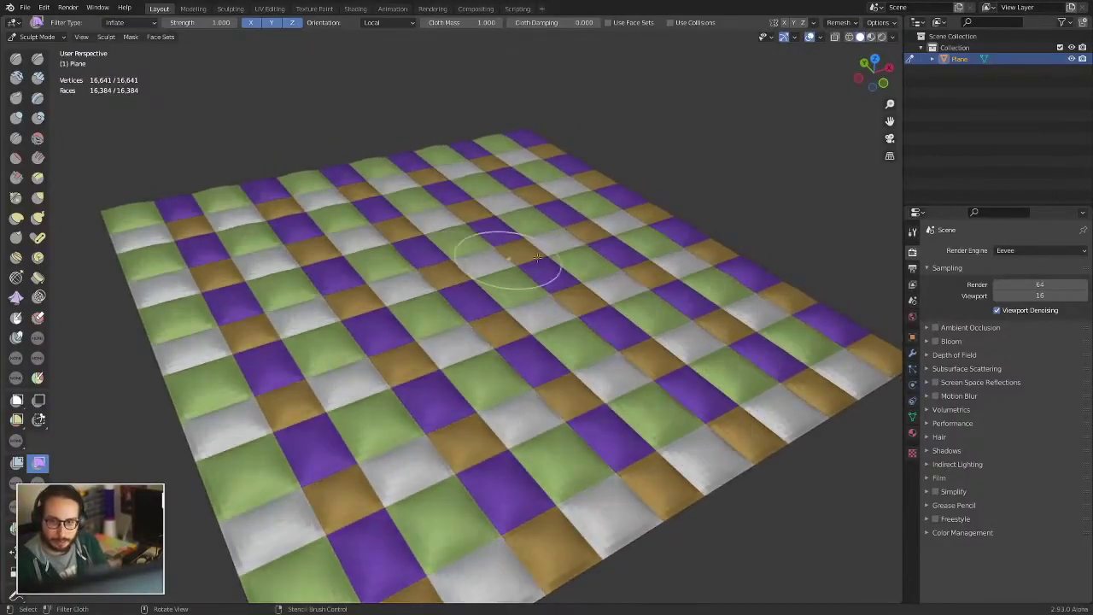
{"action": "mouse_move", "coordinate": [511, 282]}
{"action": "middle_mouse_down"}
{"action": "mouse_move", "coordinate": [512, 390]}
{"action": "mouse_move", "coordinate": [532, 244]}
{"action": "middle_mouse_up"}
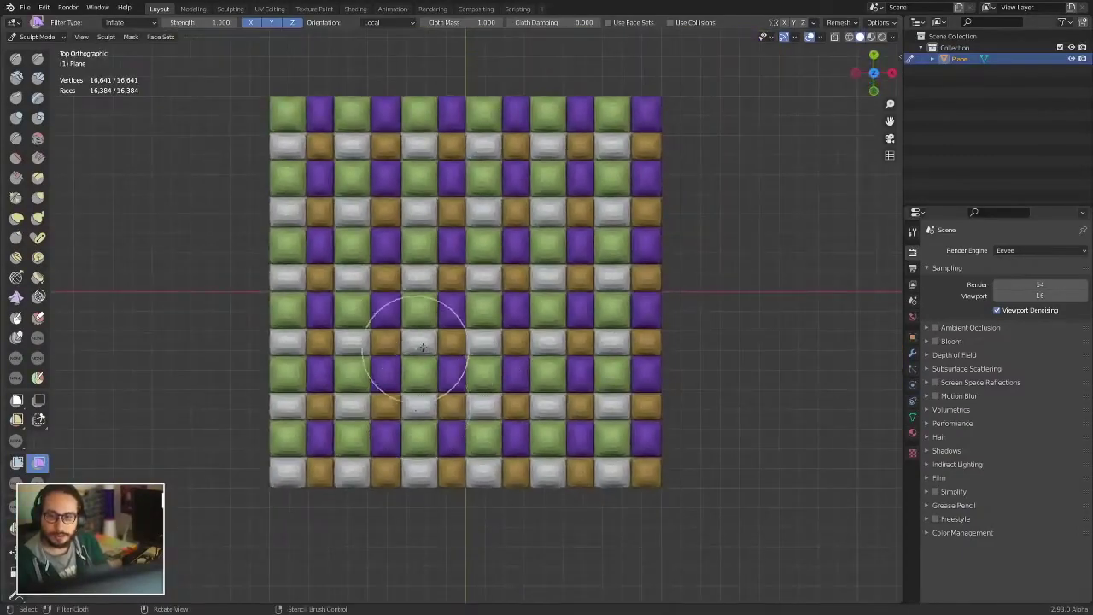
{"action": "mouse_move", "coordinate": [422, 346]}
{"action": "middle_mouse_down"}
{"action": "mouse_move", "coordinate": [683, 231]}
{"action": "mouse_move", "coordinate": [452, 288]}
{"action": "middle_mouse_up"}
{"action": "scroll", "coordinate": [452, 287], "scroll_direction": "up", "scroll_amount": 3}
- Undo the pillow inflation, leaving the flat checkerboard
{"action": "key", "text": "ctrl+z"}
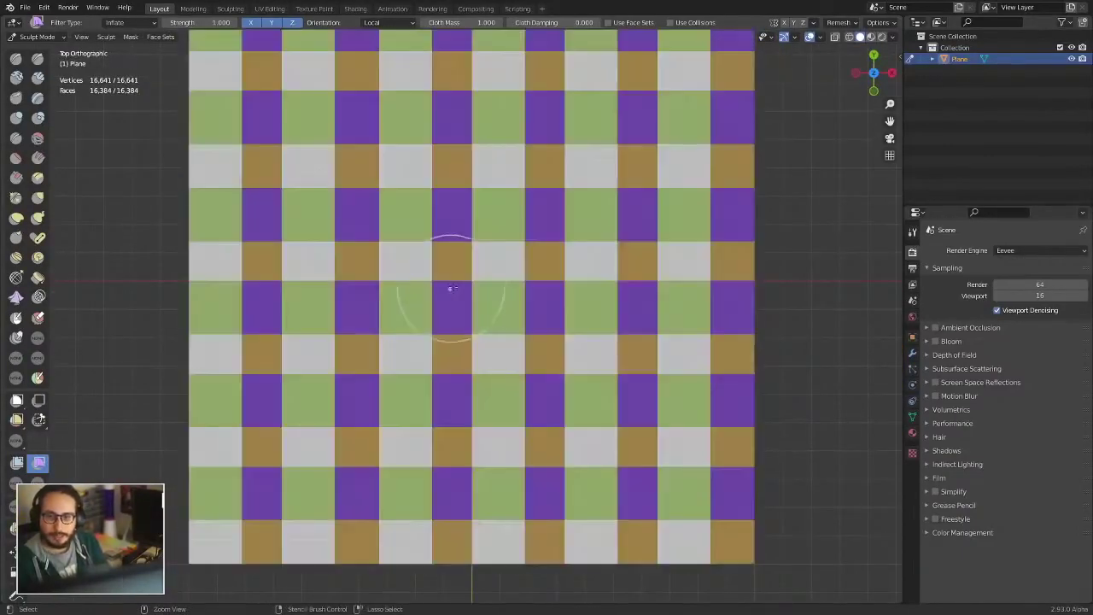
{"action": "scroll", "coordinate": [467, 224], "scroll_direction": "down", "scroll_amount": 2}
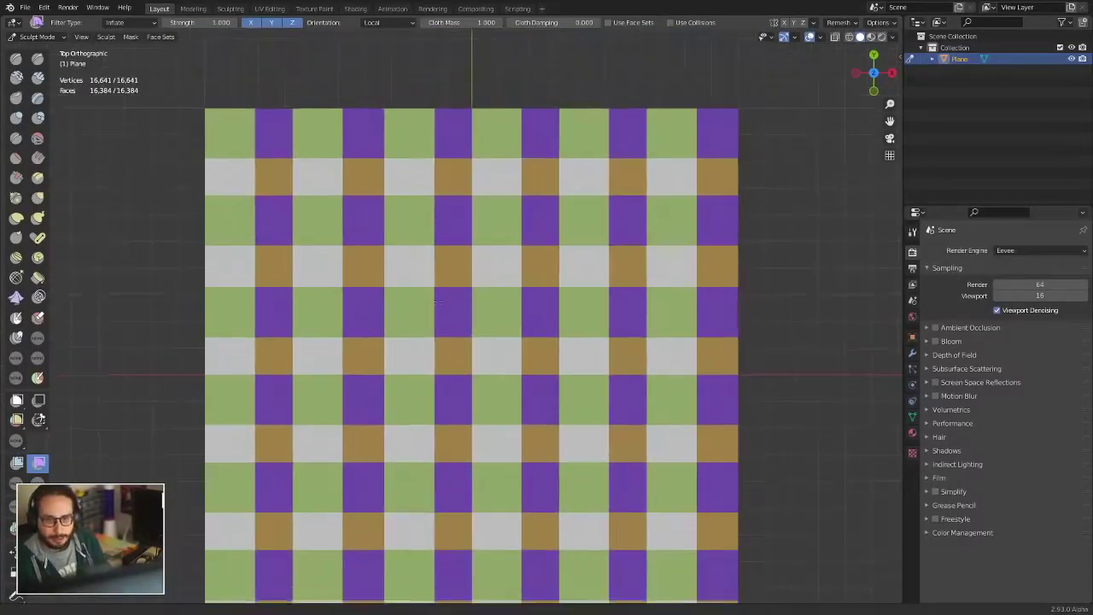
{"action": "left_click", "coordinate": [161, 36]}
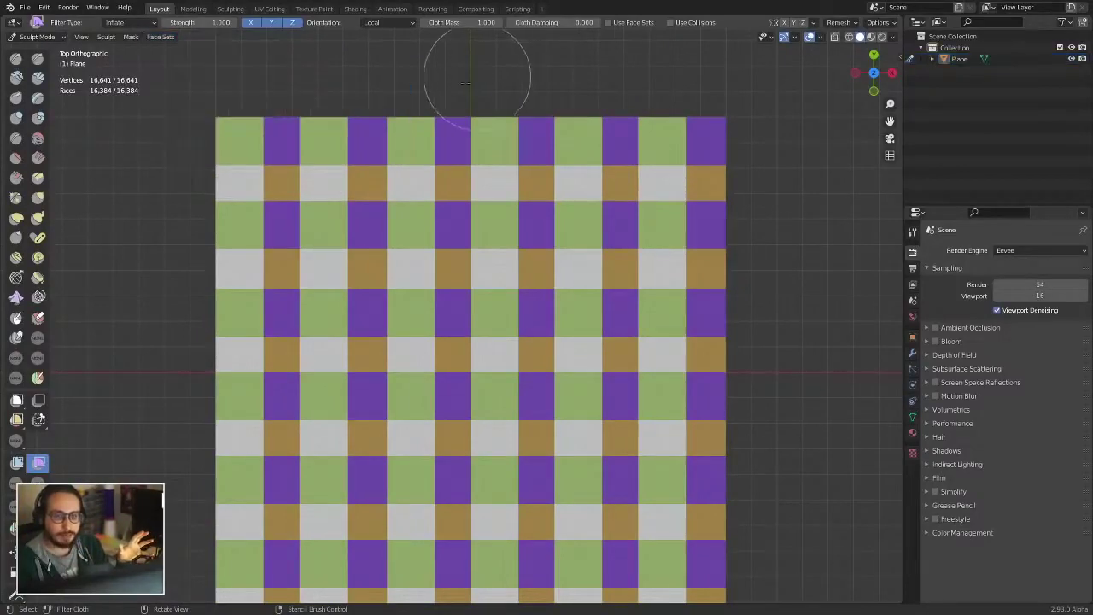
- Isolate the green, purple and gold face sets in turn, then open Init Face Sets
{"action": "mouse_move", "coordinate": [411, 293]}
{"action": "middle_mouse_down", "text": "ctrl"}
{"action": "mouse_move", "coordinate": [434, 304]}
{"action": "mouse_move", "coordinate": [473, 256]}
{"action": "middle_mouse_up", "text": "ctrl"}
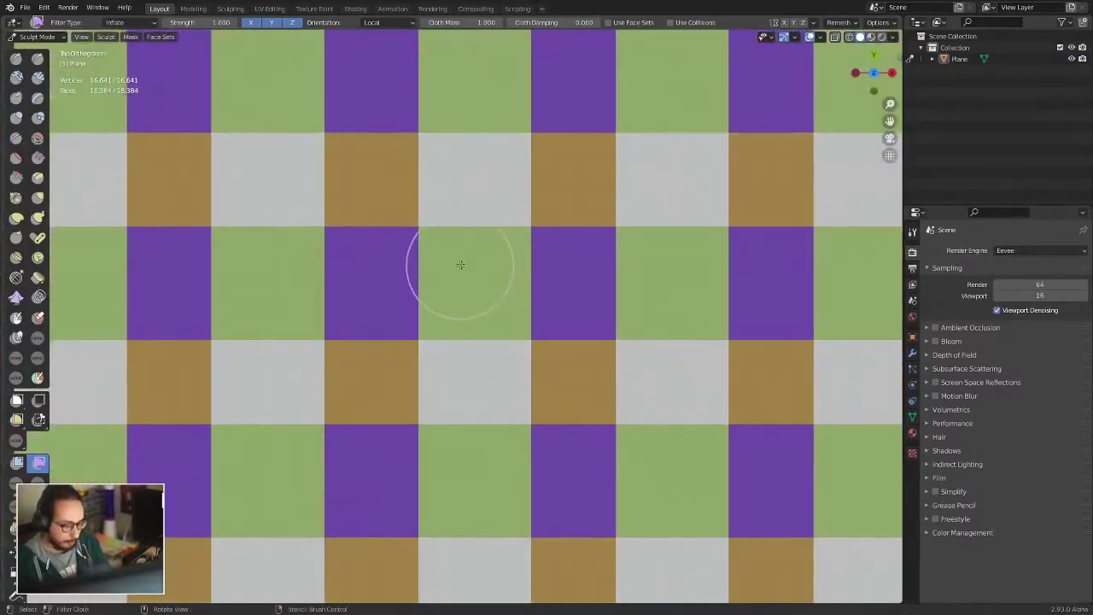
{"action": "key", "text": "h"}
{"action": "key", "text": "h"}
{"action": "key", "text": "h"}
{"action": "key", "text": "h"}
{"action": "key", "text": "h"}
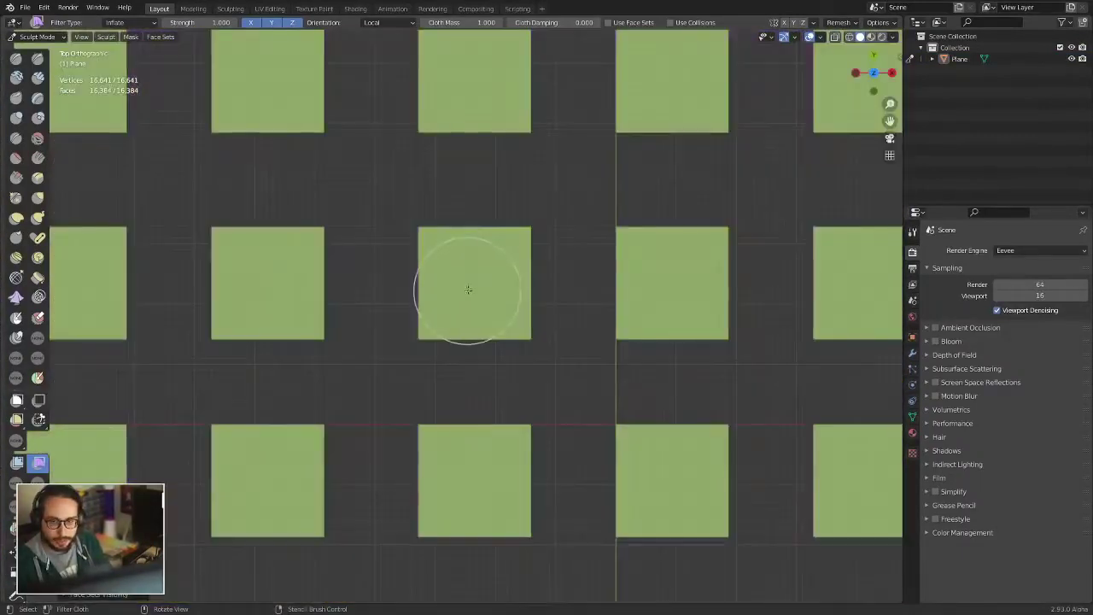
{"action": "key", "text": "h"}
{"action": "key", "text": "h"}
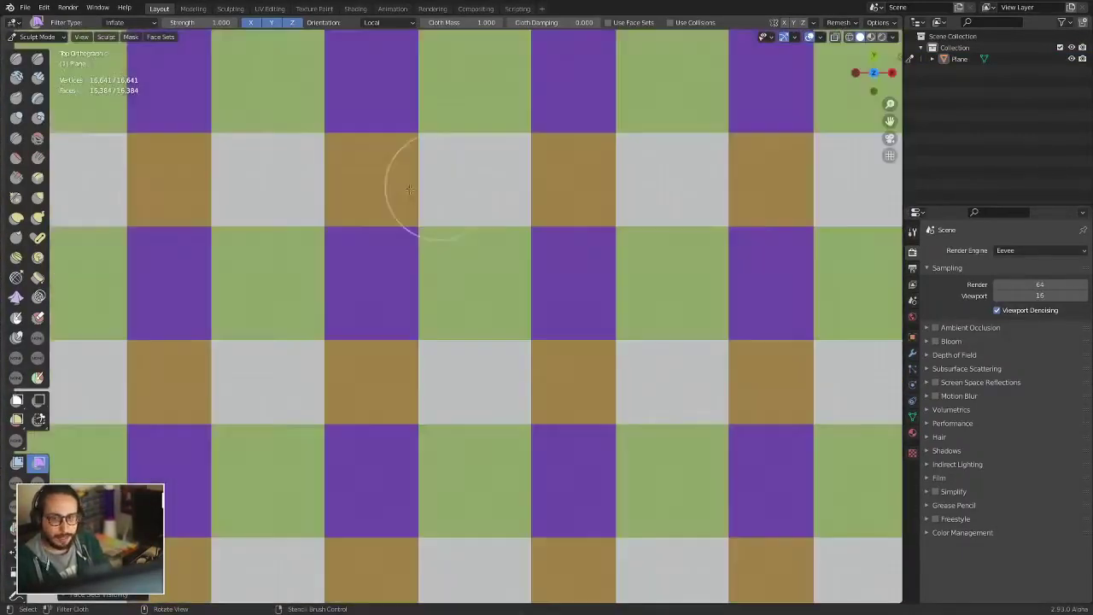
{"action": "key", "text": "h"}
{"action": "key", "text": "h"}
{"action": "key", "text": "h"}
{"action": "key", "text": "h"}
{"action": "key", "text": "h"}
{"action": "key", "text": "h"}
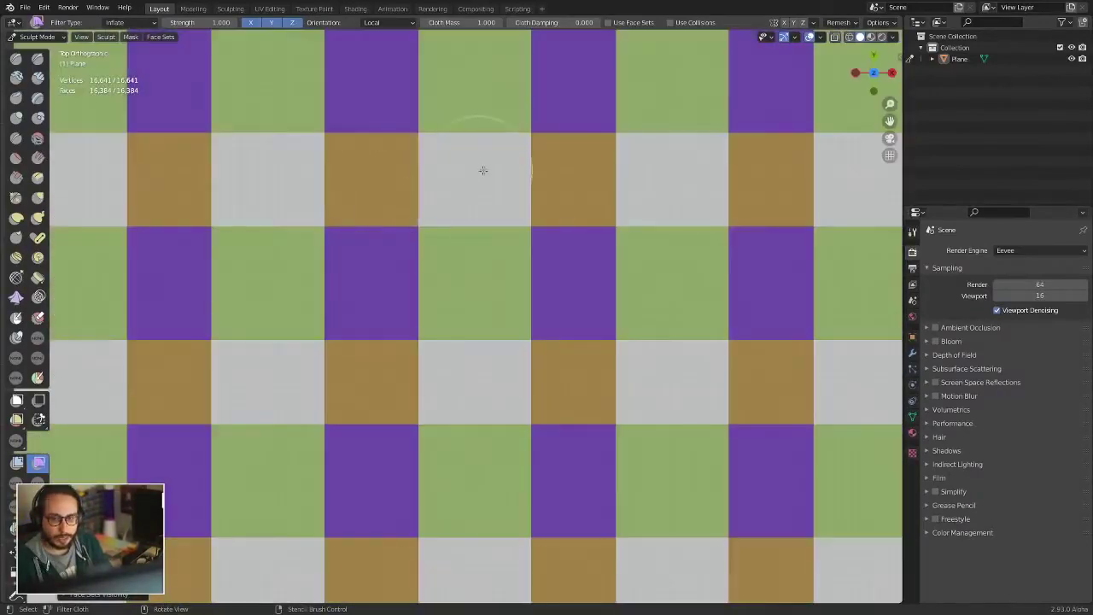
{"action": "key", "text": "h"}
{"action": "key", "text": "h"}
{"action": "key", "text": "h"}
{"action": "key", "text": "h"}
{"action": "key", "text": "h"}
{"action": "key", "text": "h"}
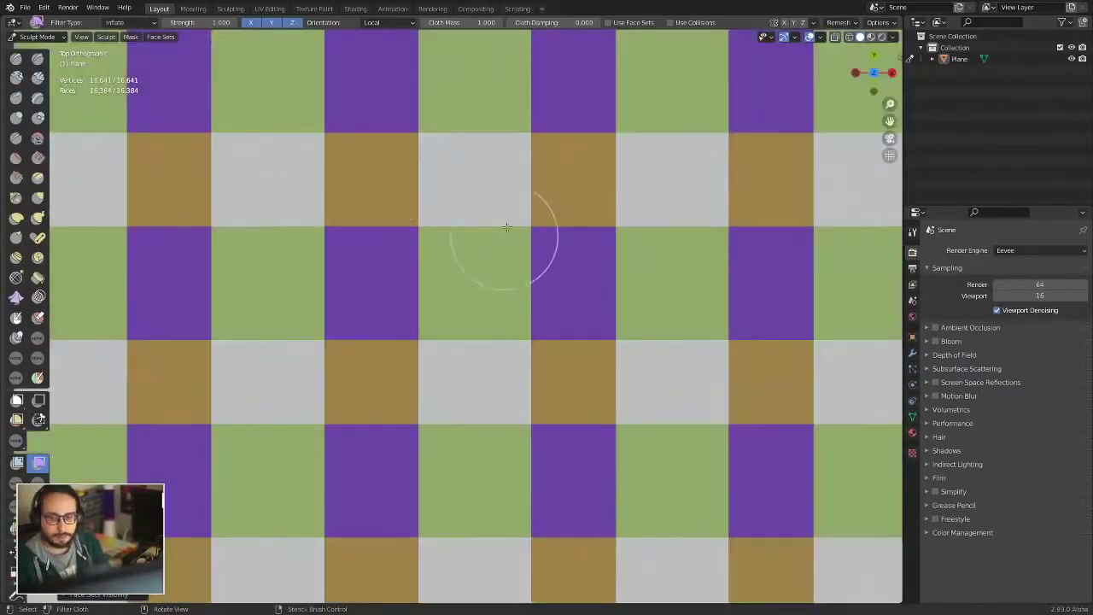
{"action": "scroll", "coordinate": [506, 227], "scroll_direction": "down", "scroll_amount": 3}
{"action": "scroll", "coordinate": [507, 226], "scroll_direction": "down", "scroll_amount": 2}
{"action": "left_click", "coordinate": [160, 37]}
{"action": "mouse_move", "coordinate": [192, 89]}
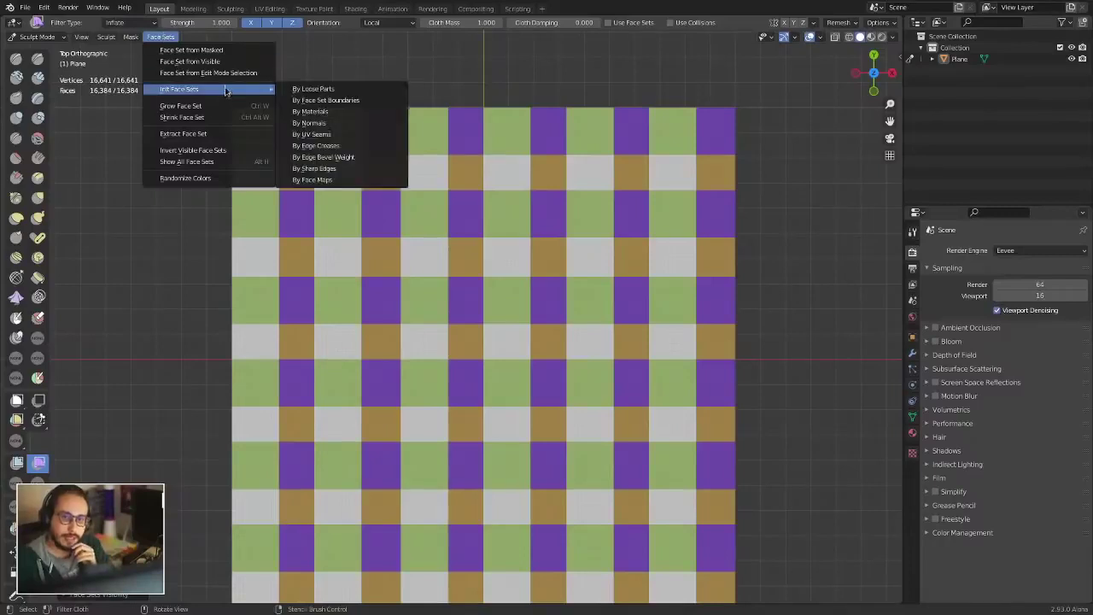
- Re-initialise face sets By Face Set Boundaries, then isolate one tile and reveal all
{"action": "left_click", "coordinate": [343, 101]}
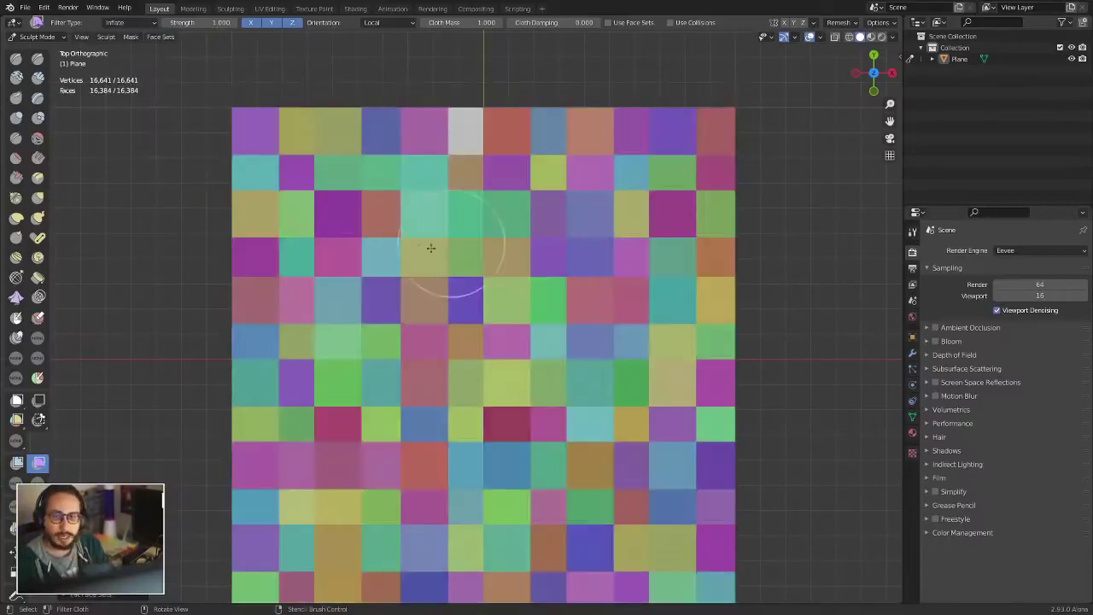
{"action": "scroll", "coordinate": [397, 201], "scroll_direction": "up", "scroll_amount": 2}
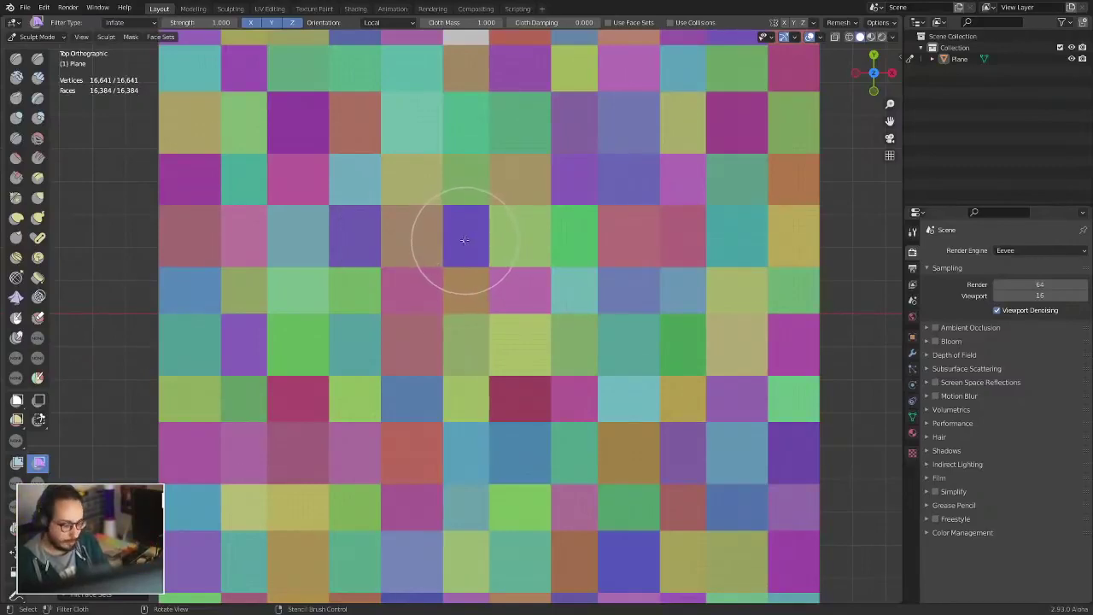
{"action": "key", "text": "h"}
{"action": "key", "text": "h"}
{"action": "key", "text": "h"}
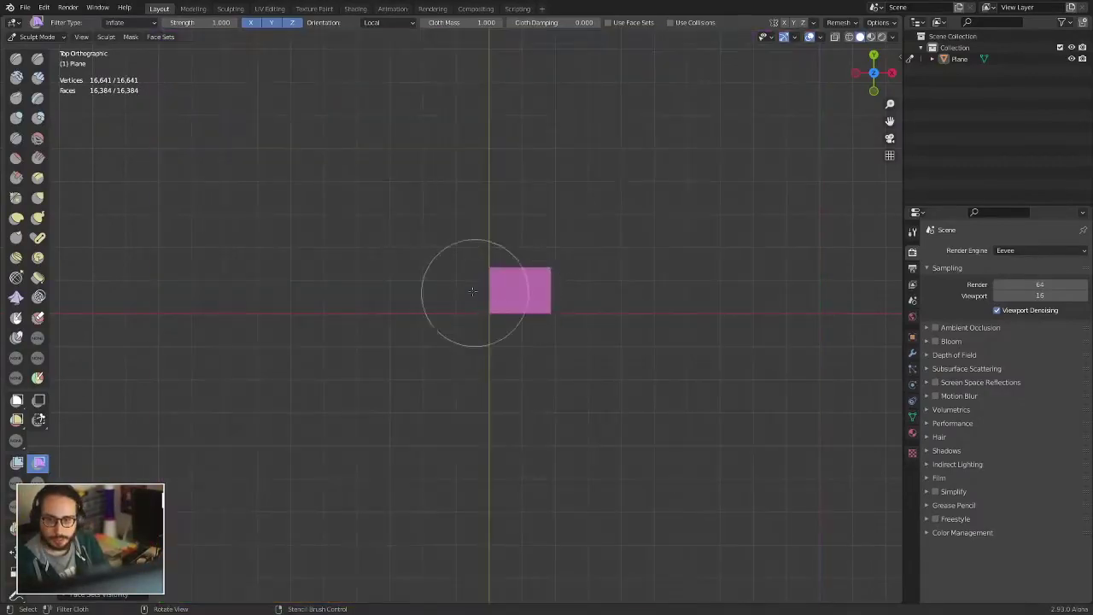
{"action": "key", "text": "h"}
{"action": "key", "text": "h"}
{"action": "key", "text": "h"}
{"action": "key", "text": "h"}
{"action": "key", "text": "h"}
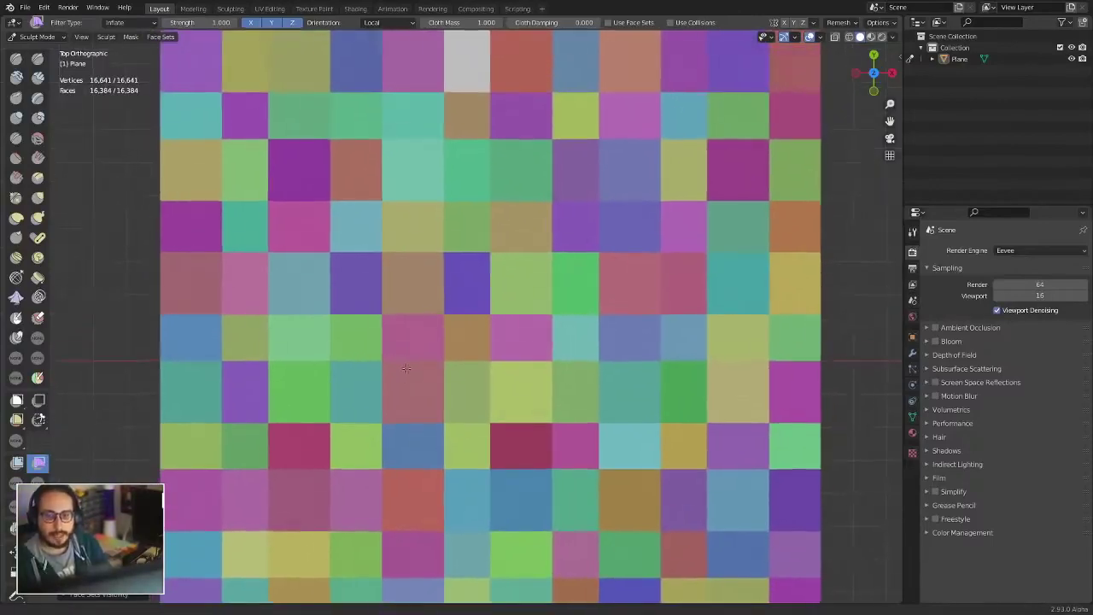
{"action": "scroll", "coordinate": [433, 299], "scroll_direction": "up", "scroll_amount": 1}
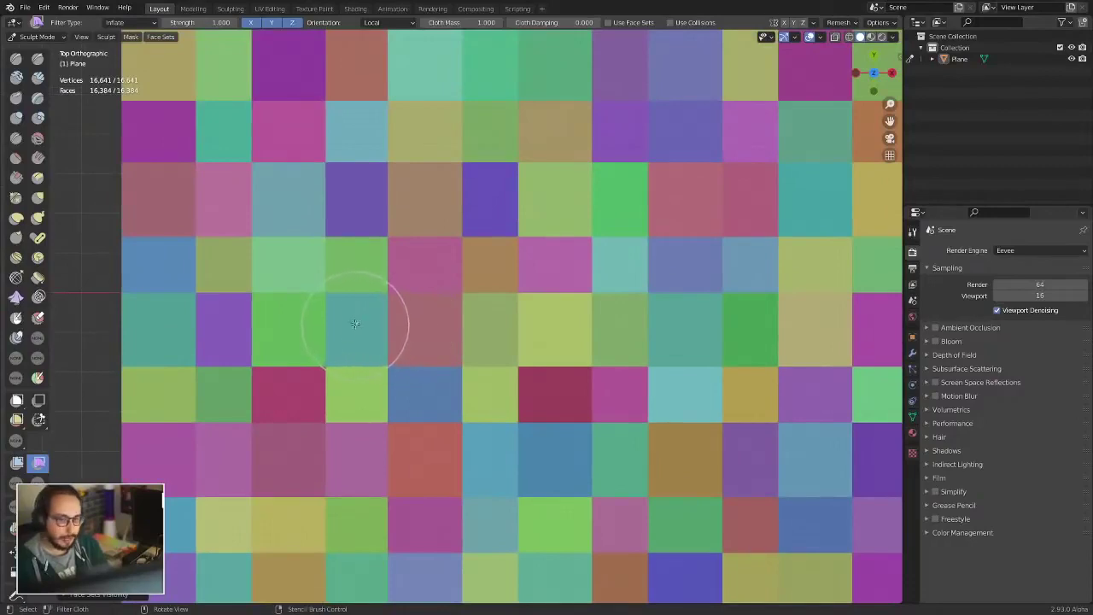
- Expand a face set with Shift+W into a large teal set across the plane's centre
{"action": "key", "text": "shift+w"}
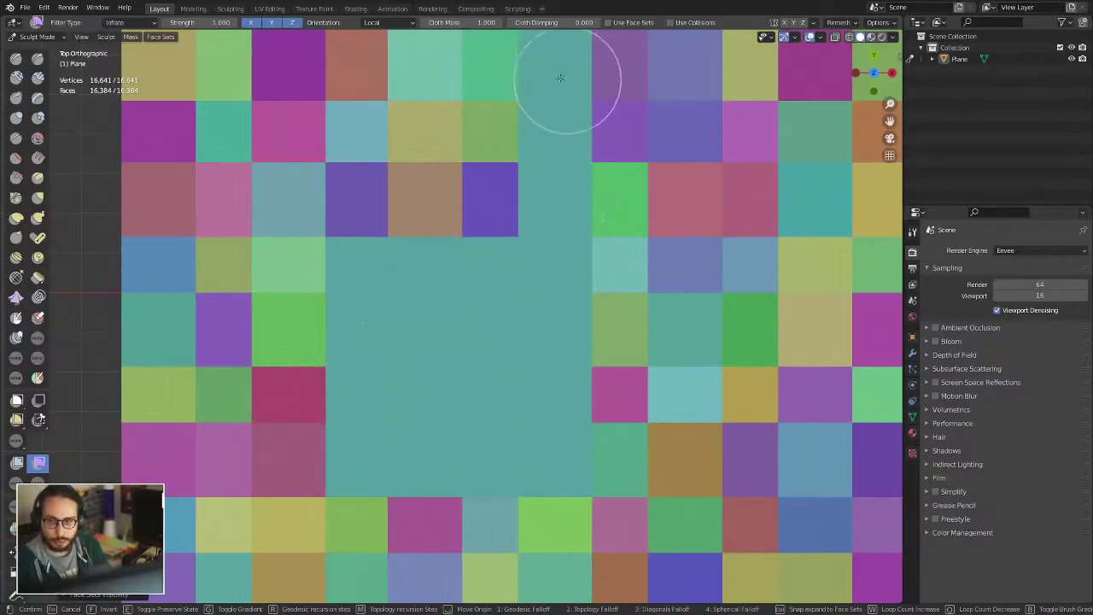
{"action": "left_click", "coordinate": [362, 225]}
{"action": "middle_click_drag", "start_coordinate": [362, 225], "coordinate": [385, 312], "text": "shift"}
{"action": "scroll", "coordinate": [436, 308], "scroll_direction": "down", "scroll_amount": 2}
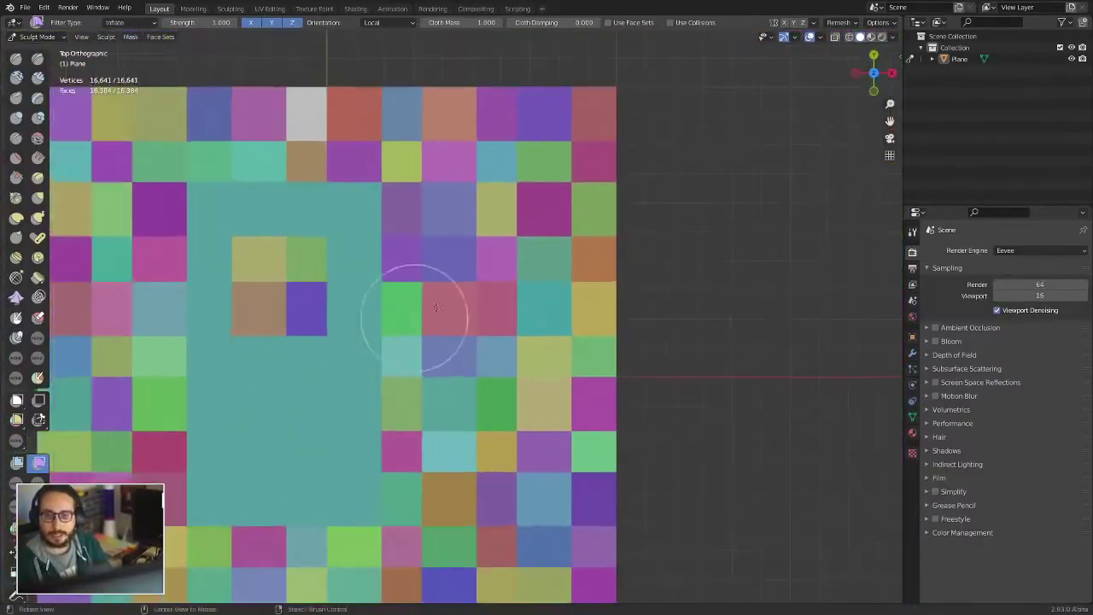
{"action": "scroll", "coordinate": [493, 192], "scroll_direction": "up", "scroll_amount": 1}
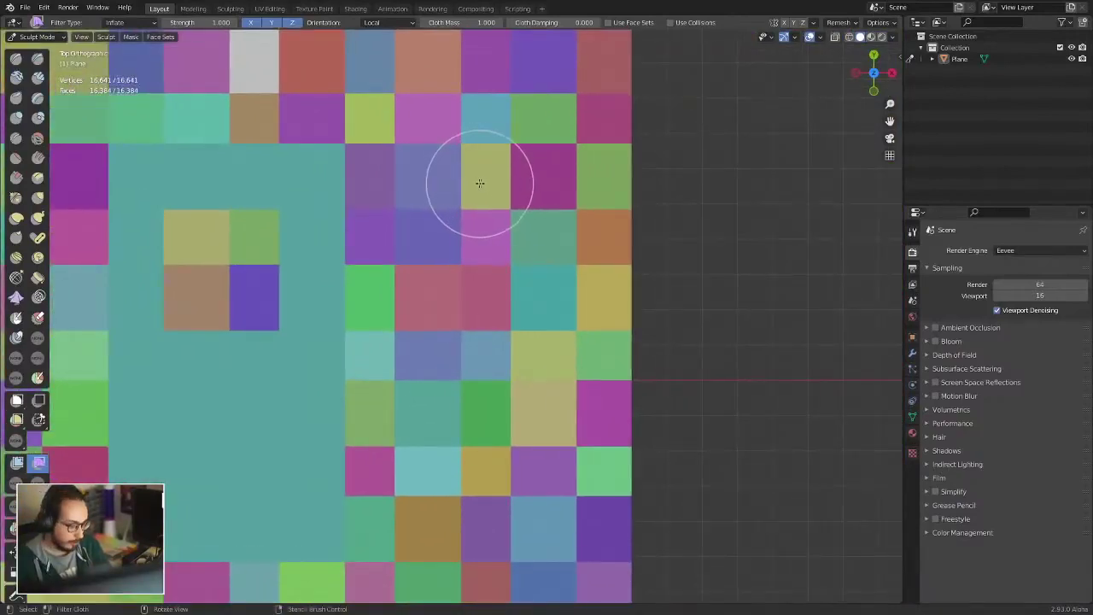
- Grow the yellow-green face set with Shift+W into a tall strip on the right
{"action": "key", "text": "shift+w"}
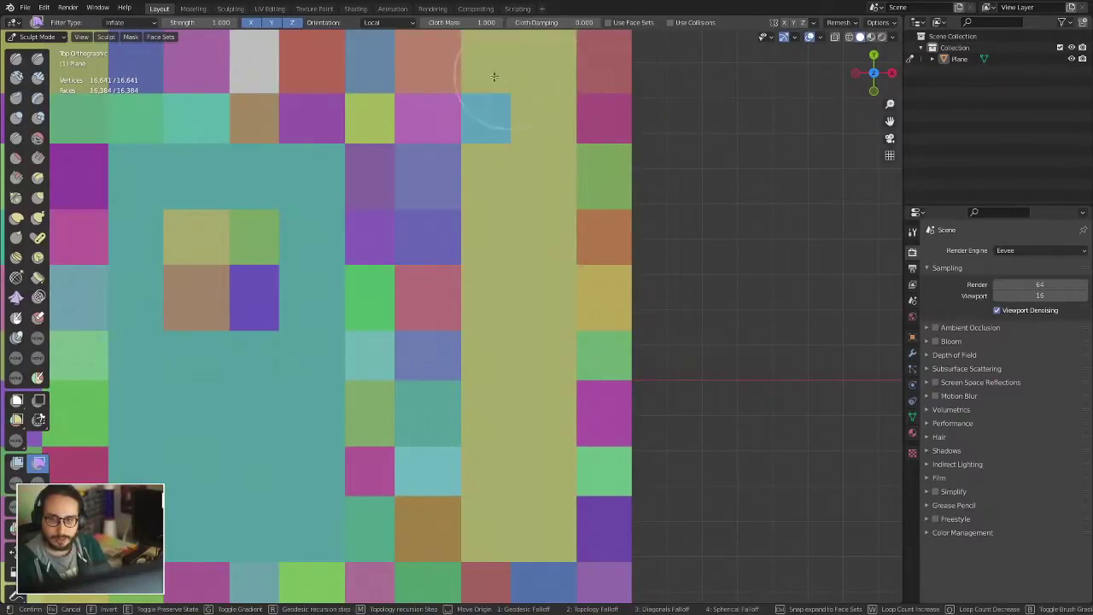
{"action": "left_click", "coordinate": [430, 77]}
{"action": "mouse_move", "coordinate": [430, 77]}
{"action": "middle_mouse_down"}
{"action": "mouse_move", "coordinate": [539, 276]}
{"action": "mouse_move", "coordinate": [456, 306]}
{"action": "middle_mouse_up"}
{"action": "scroll", "coordinate": [540, 276], "scroll_direction": "up", "scroll_amount": 2}
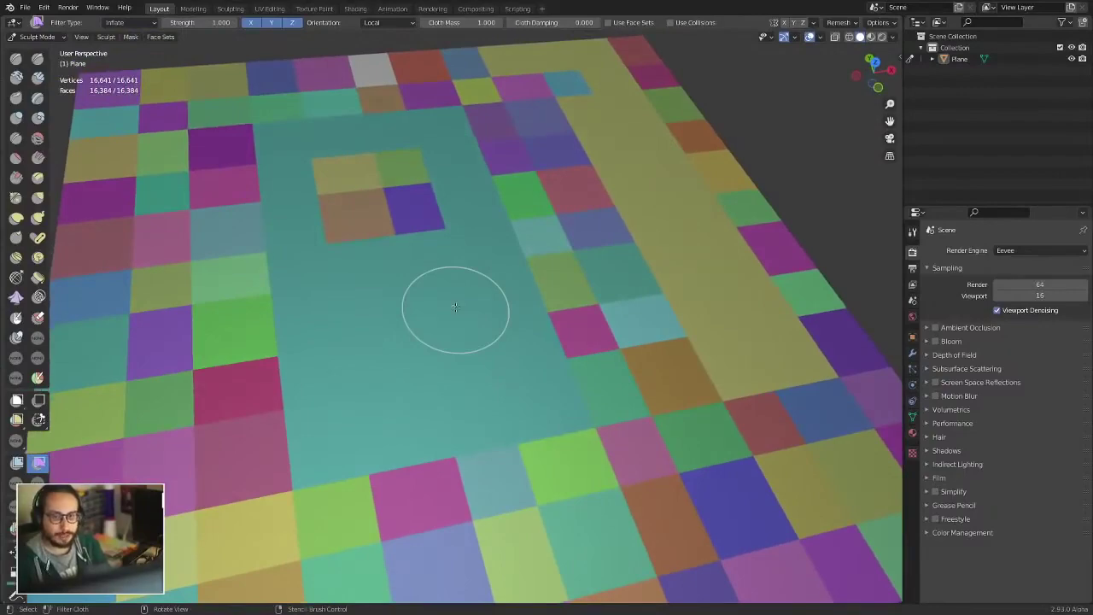
- Inflate the face-set squares into puffy cushions with the cloth filter
{"action": "scroll", "coordinate": [390, 310], "scroll_direction": "down", "scroll_amount": 3}
{"action": "left_click_drag", "start_coordinate": [391, 310], "coordinate": [557, 340]}
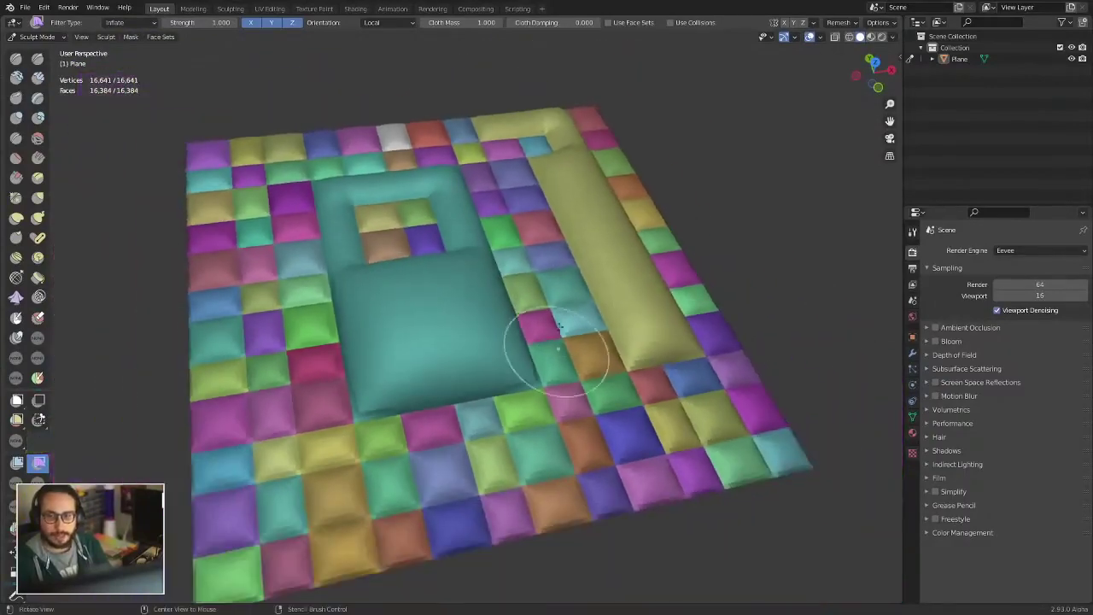
{"action": "middle_click_drag", "start_coordinate": [560, 325], "coordinate": [568, 134]}
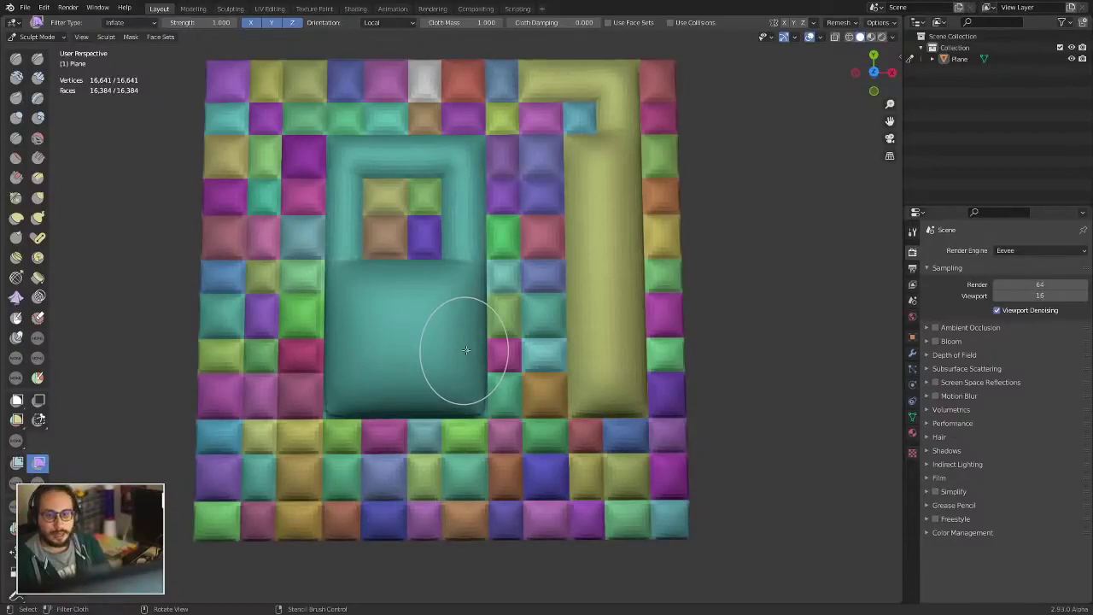
- Leave Sculpt Mode and delete the plane, leaving the scene empty
{"action": "key", "text": "ctrl+Tab"}
{"action": "key", "text": "x"}
{"action": "right_click", "coordinate": [499, 308]}
{"action": "key", "text": "Escape"}
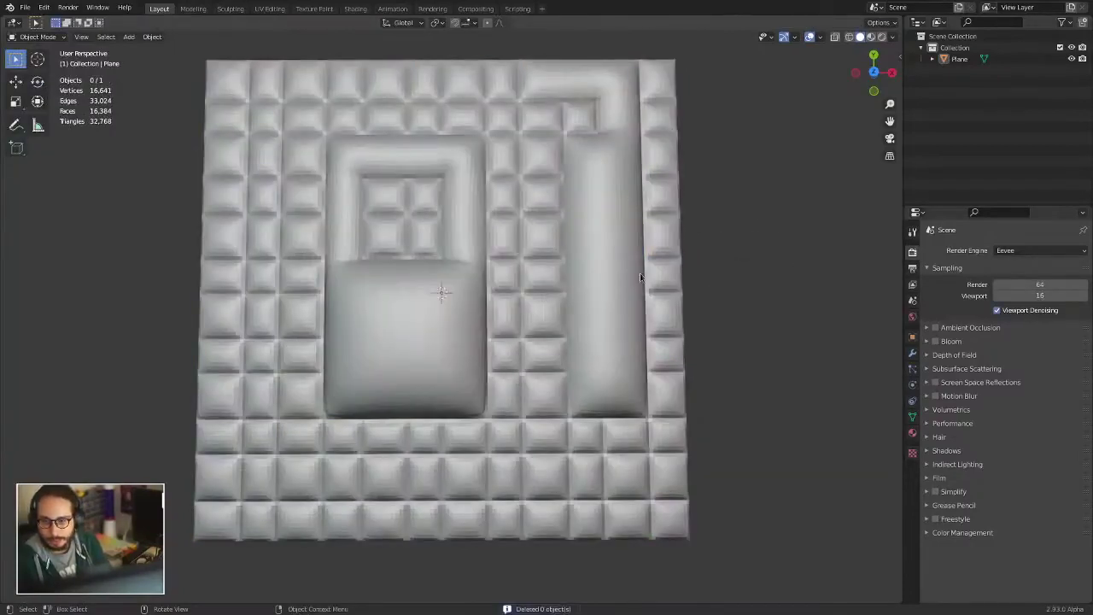
{"action": "key", "text": "x"}
{"action": "left_click", "coordinate": [579, 287]}
{"action": "key", "text": "shift+a"}
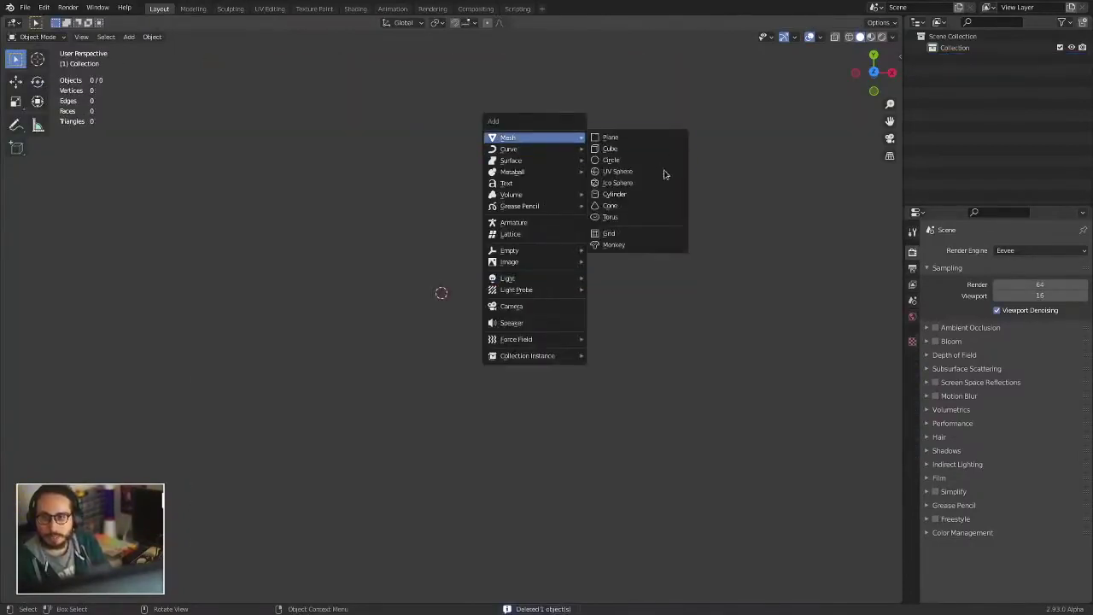
- Add a UV sphere, enter Sculpt Mode, and view it from the front
{"action": "left_click", "coordinate": [654, 172]}
{"action": "key", "text": "ctrl+Tab"}
{"action": "left_click", "coordinate": [524, 215]}
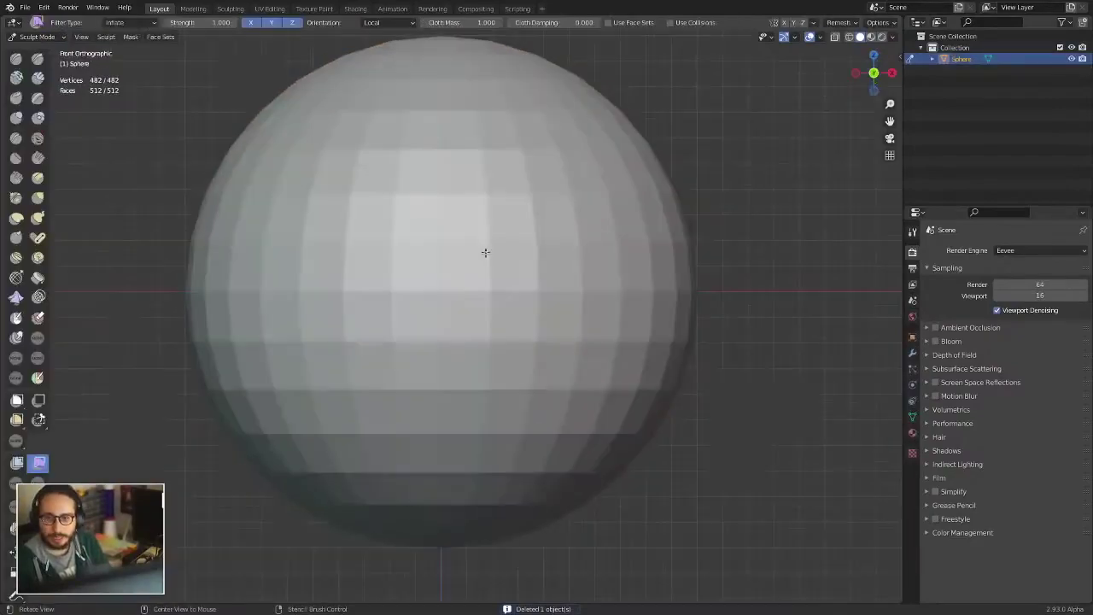
{"action": "key", "text": "KP_1"}
- Set the voxel size to 0.0435 and remesh the sphere to about 11,000 vertices
{"action": "key", "text": "r"}
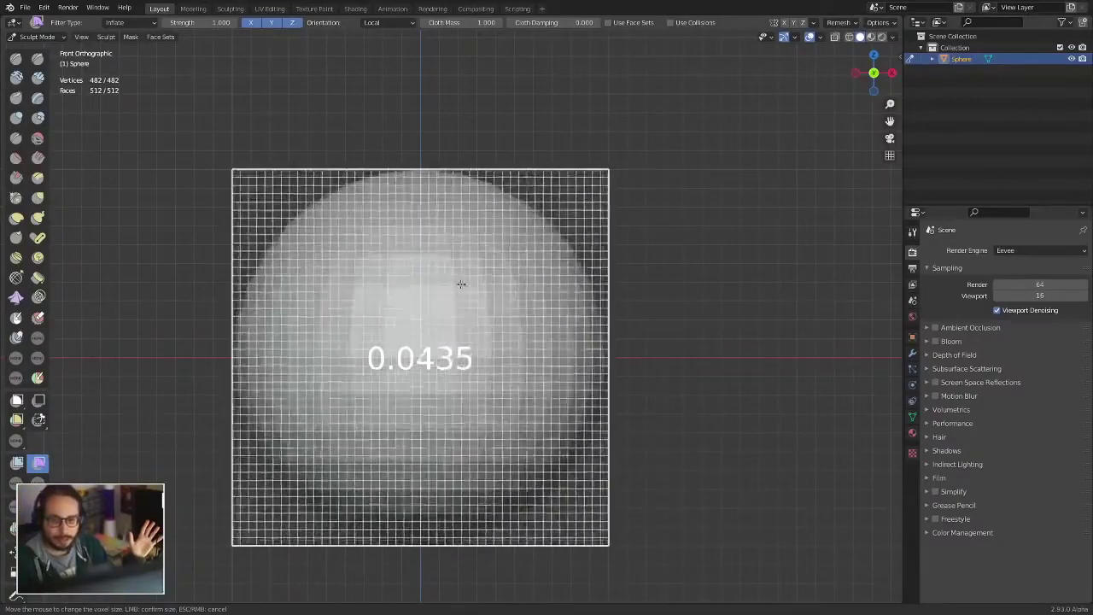
{"action": "left_click", "coordinate": [428, 311]}
{"action": "middle_click_drag", "start_coordinate": [428, 311], "coordinate": [469, 269], "text": "shift"}
{"action": "key", "text": "r"}
{"action": "left_click", "coordinate": [481, 276]}
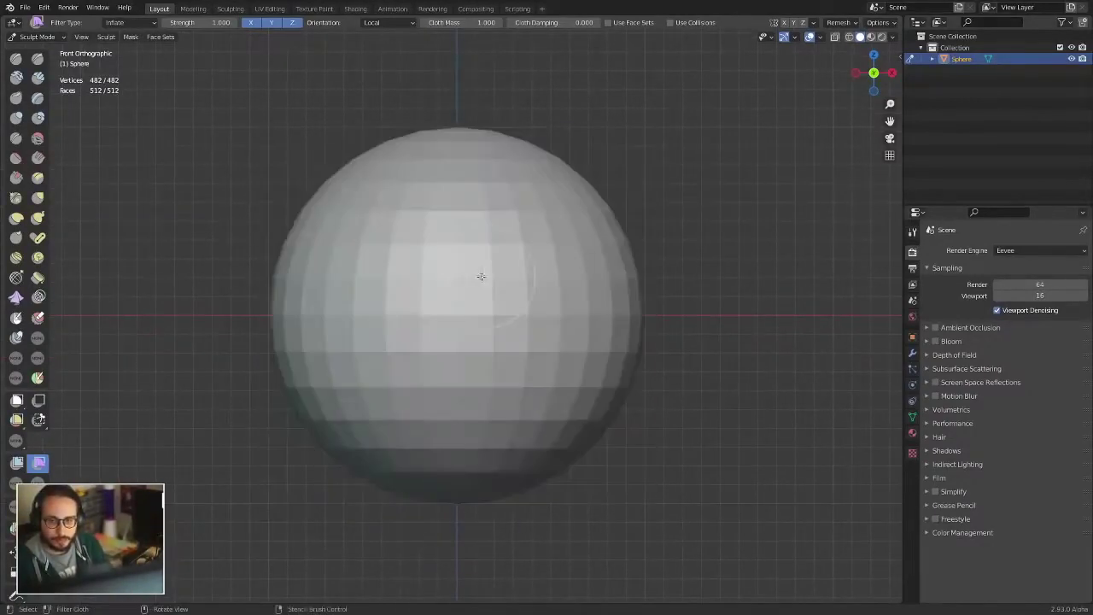
{"action": "middle_click_drag", "start_coordinate": [482, 272], "coordinate": [480, 279], "text": "shift"}
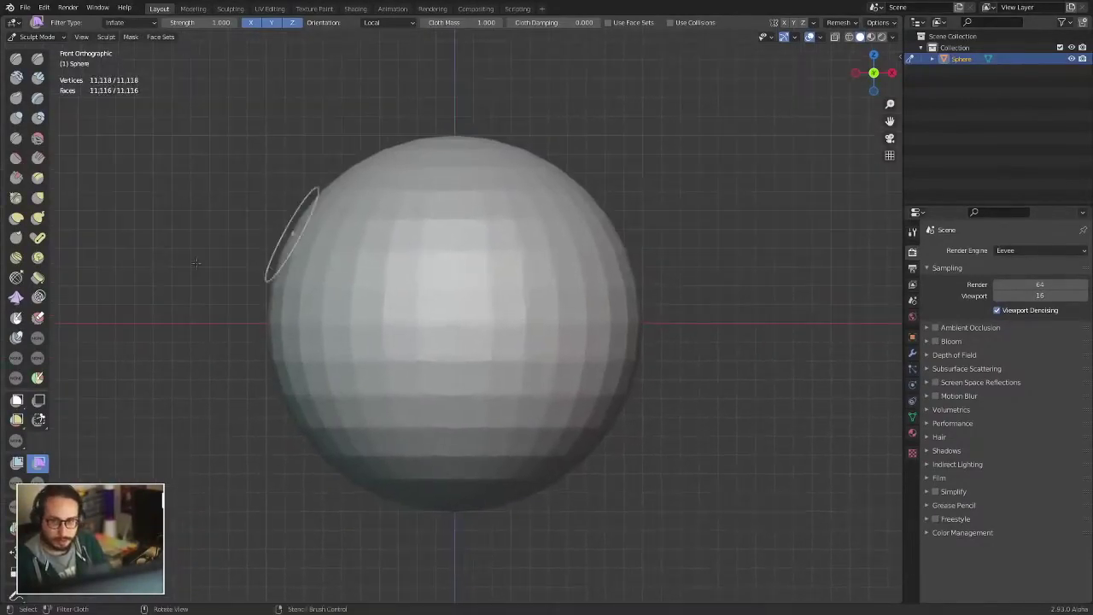
- Round the mesh into an even sphere with the Mesh Filter's Sphere type
{"action": "left_click", "coordinate": [17, 462]}
{"action": "left_click", "coordinate": [130, 22]}
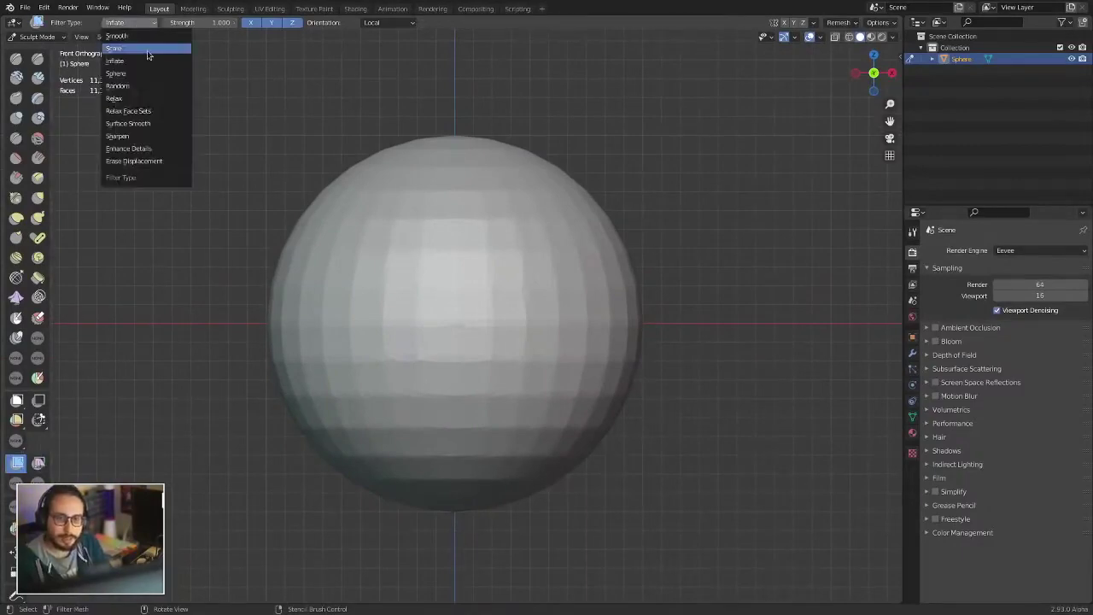
{"action": "left_click", "coordinate": [135, 74]}
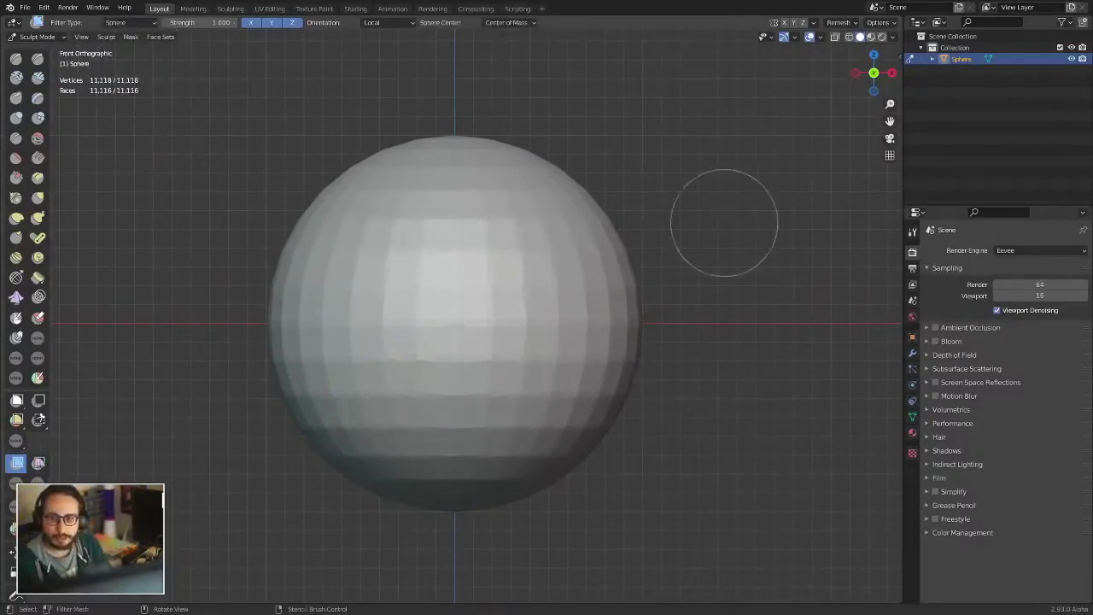
{"action": "left_click_drag", "start_coordinate": [478, 256], "coordinate": [489, 271]}
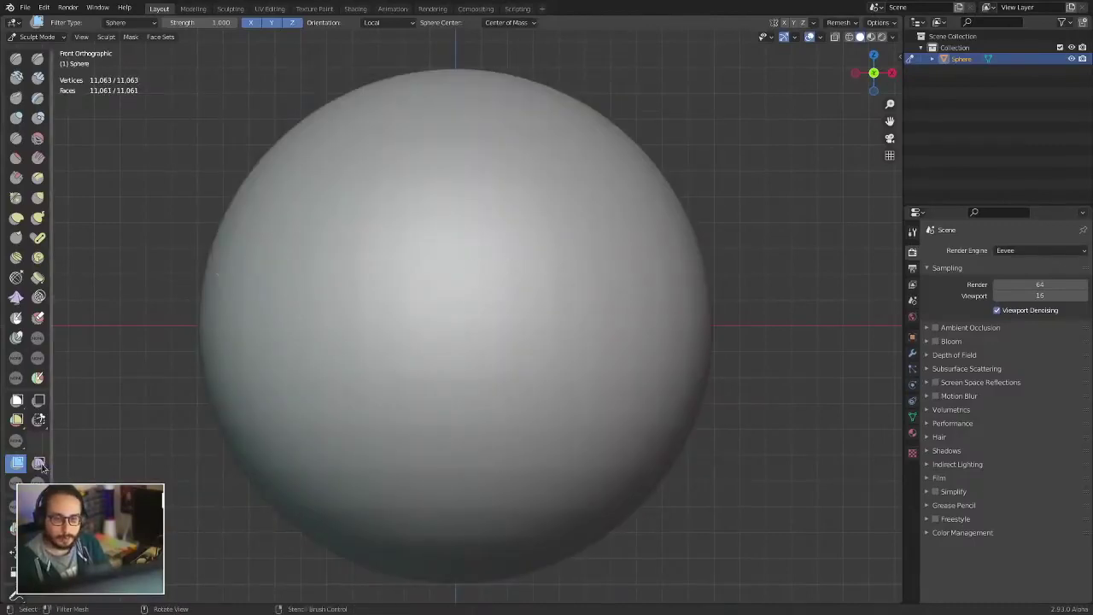
{"action": "left_click", "coordinate": [38, 462]}
- Inflate the sphere slightly, then expand a face set into looping stripes
{"action": "left_click_drag", "start_coordinate": [282, 308], "coordinate": [321, 172]}
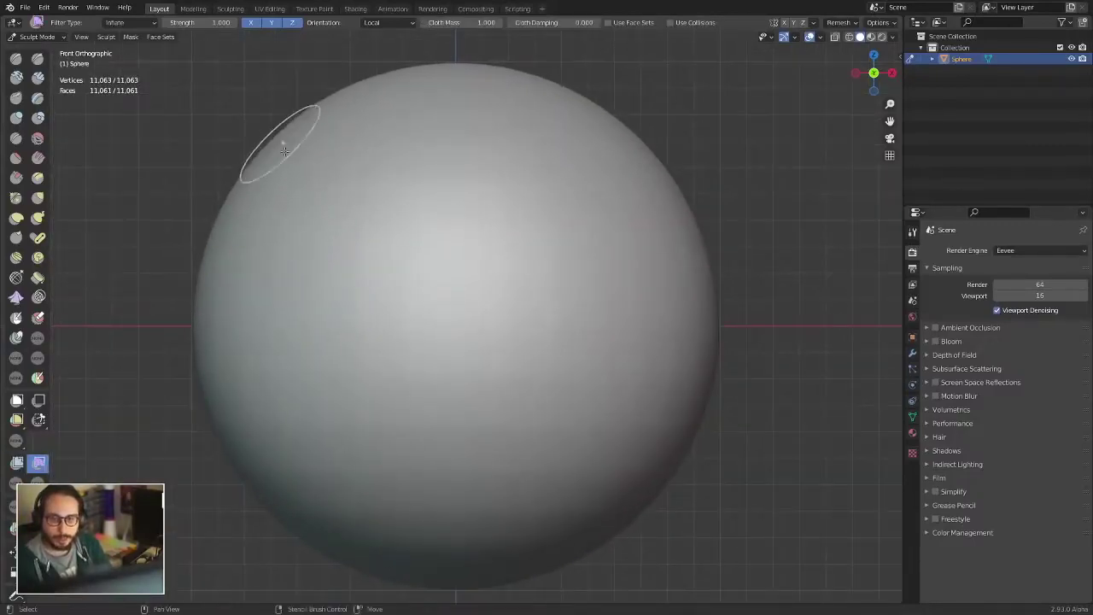
{"action": "key", "text": "shift+w"}
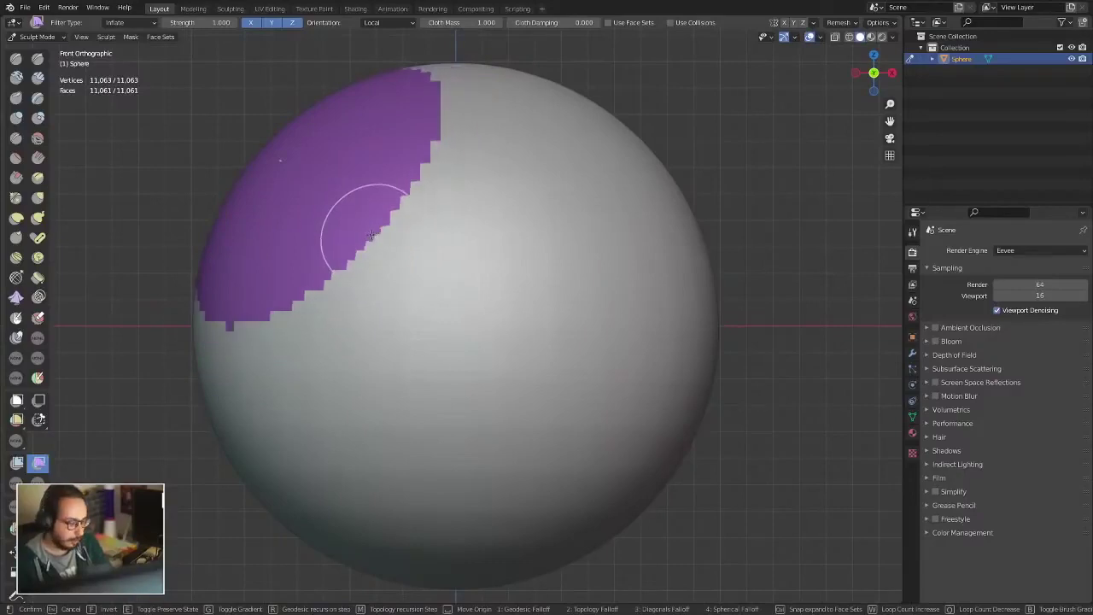
{"action": "key", "text": "w"}
{"action": "key", "text": "w"}
{"action": "key", "text": "w"}
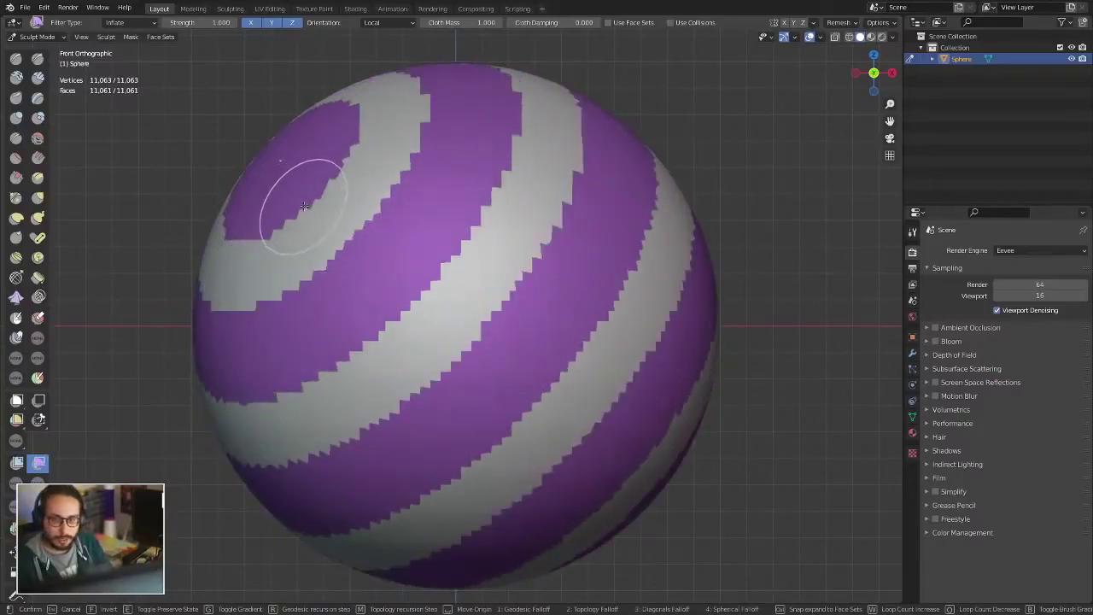
{"action": "left_click", "coordinate": [304, 206]}
{"action": "middle_click_drag", "start_coordinate": [701, 205], "coordinate": [610, 196]}
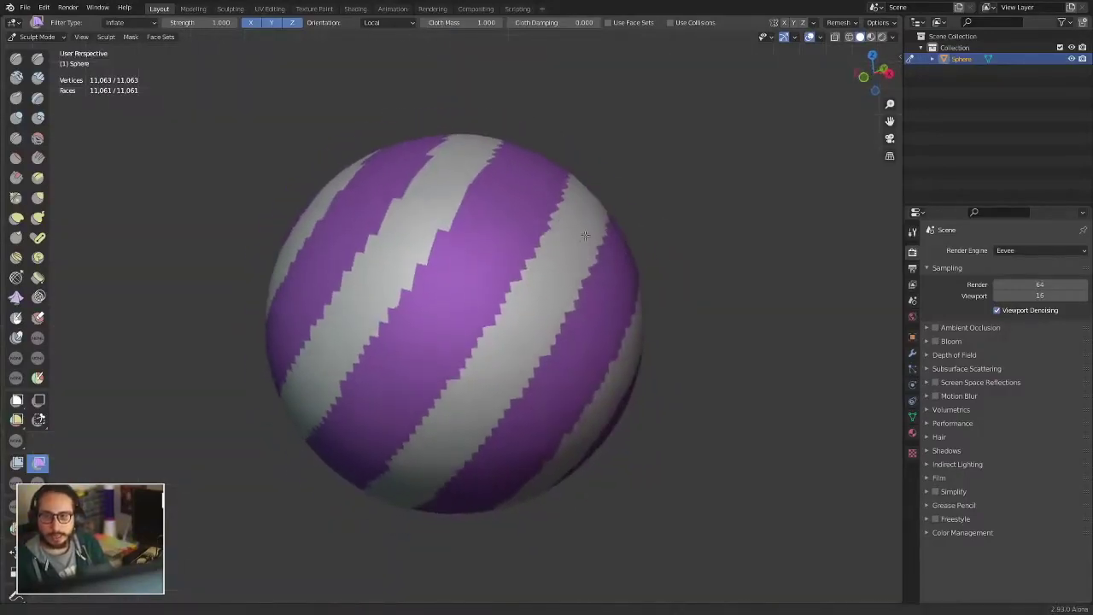
- Expand a new face set into a red, blue, purple and white diamond patchwork
{"action": "key", "text": "shift+w"}
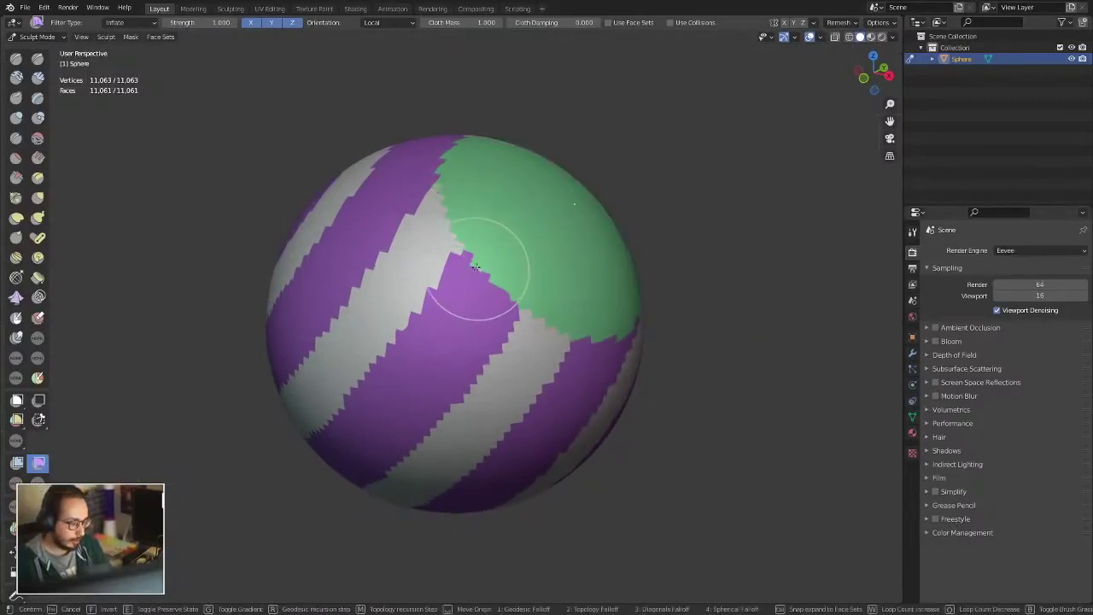
{"action": "key", "text": "ctrl"}
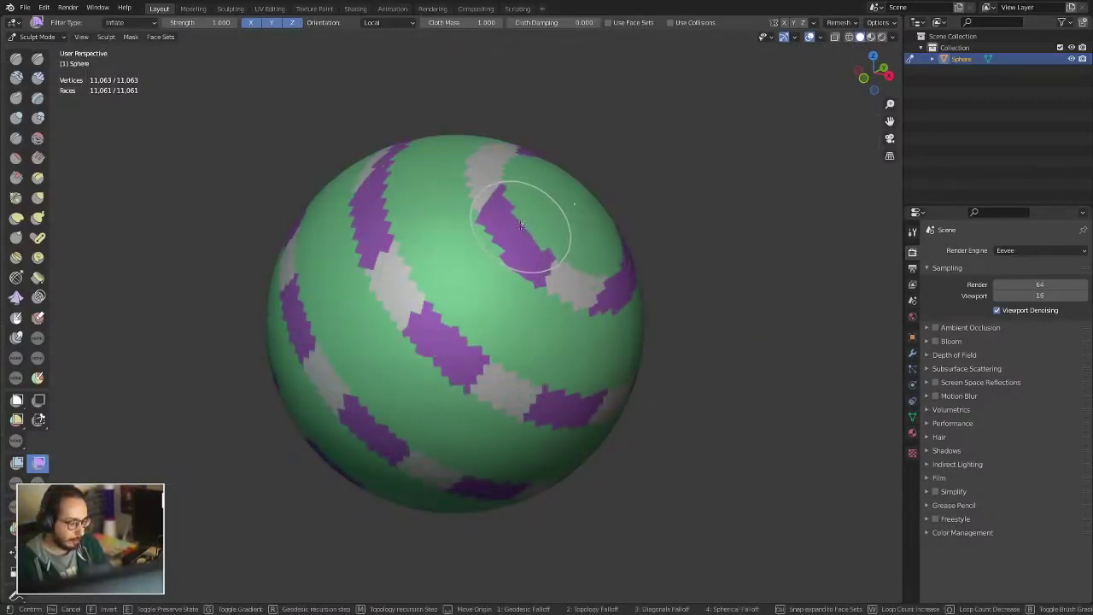
{"action": "key", "text": "3"}
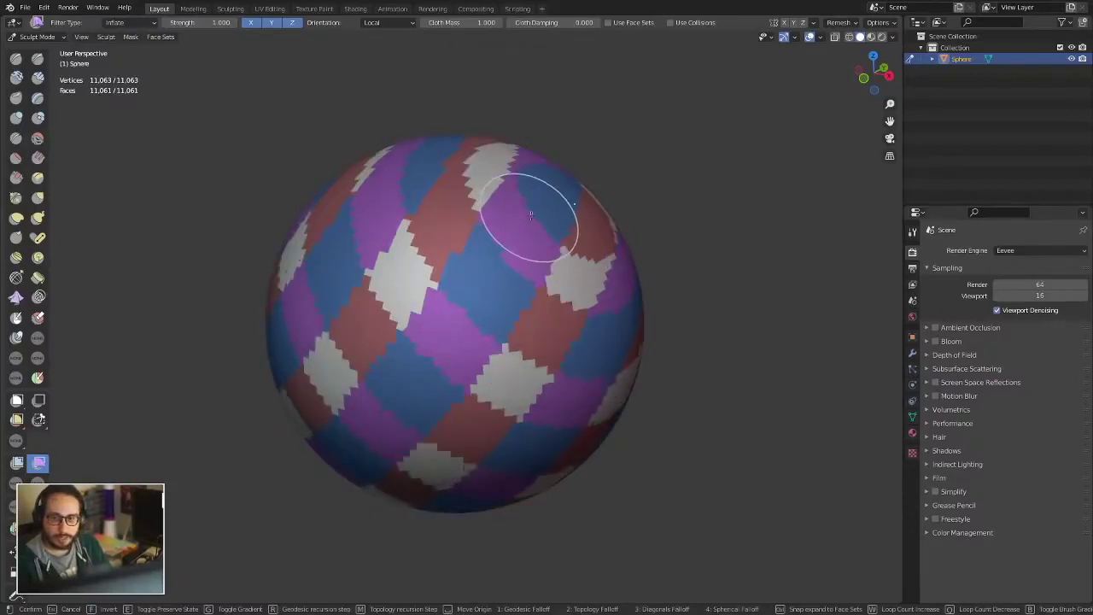
{"action": "left_click", "coordinate": [528, 214]}
{"action": "middle_click_drag", "start_coordinate": [501, 258], "coordinate": [575, 228]}
{"action": "scroll", "coordinate": [575, 228], "scroll_direction": "up", "scroll_amount": 2}
- Select all and subdivide the sphere to 44,246 vertices, then return to Sculpt Mode
{"action": "key", "text": "Tab"}
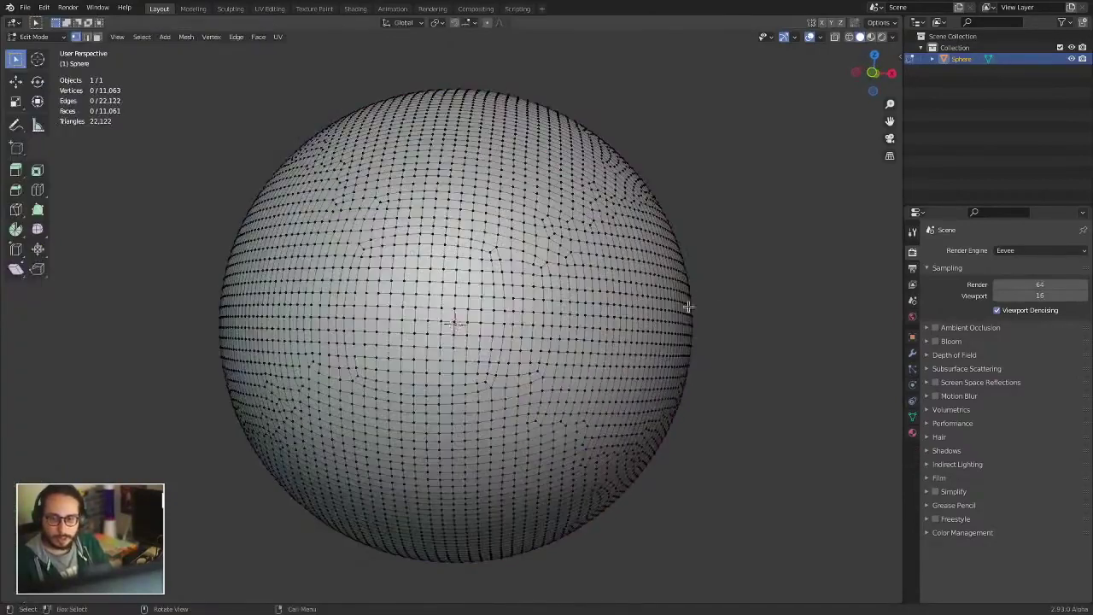
{"action": "right_click", "coordinate": [545, 307]}
{"action": "key", "text": "a"}
{"action": "right_click", "coordinate": [670, 274]}
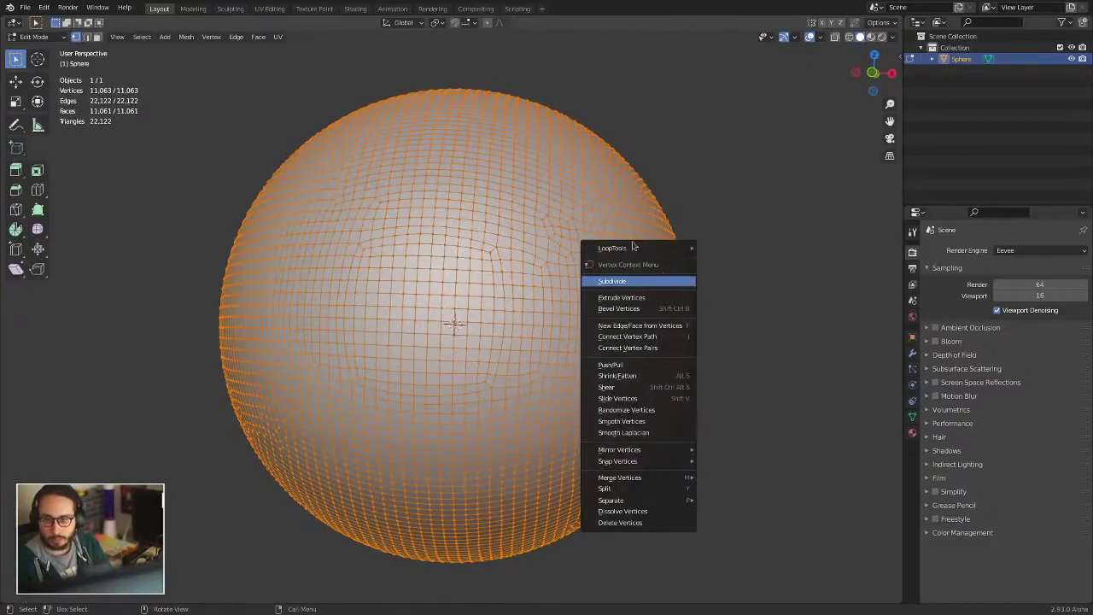
{"action": "left_click", "coordinate": [636, 281]}
{"action": "key", "text": "ctrl+Tab"}
{"action": "left_click", "coordinate": [615, 295]}
- Smooth the jagged diamond borders with the Mesh Filter's Relax Face Sets type
{"action": "left_click", "coordinate": [15, 466]}
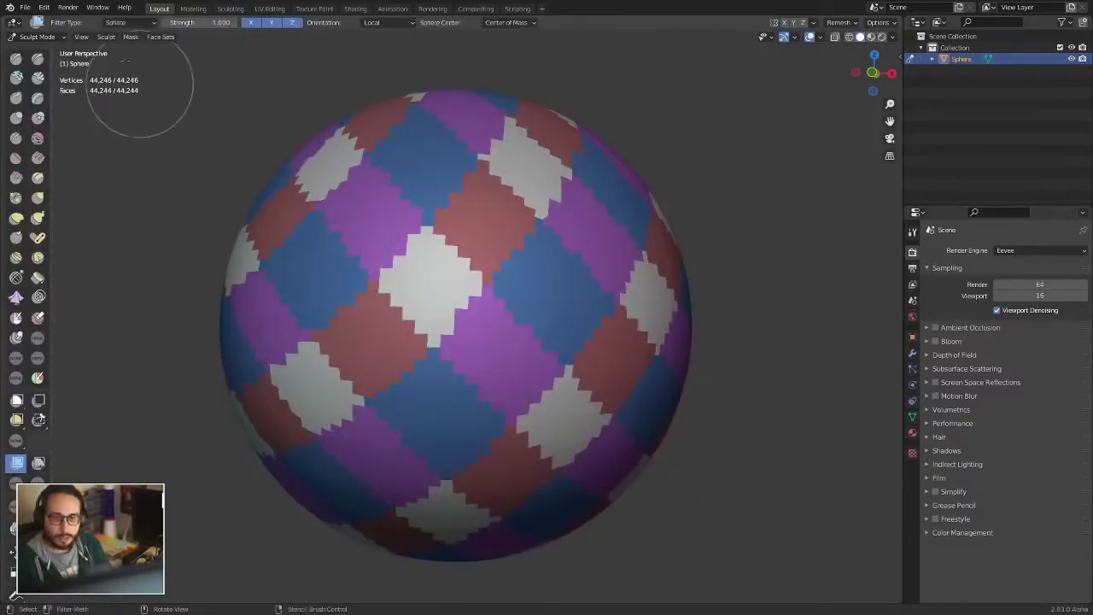
{"action": "left_click", "coordinate": [122, 23]}
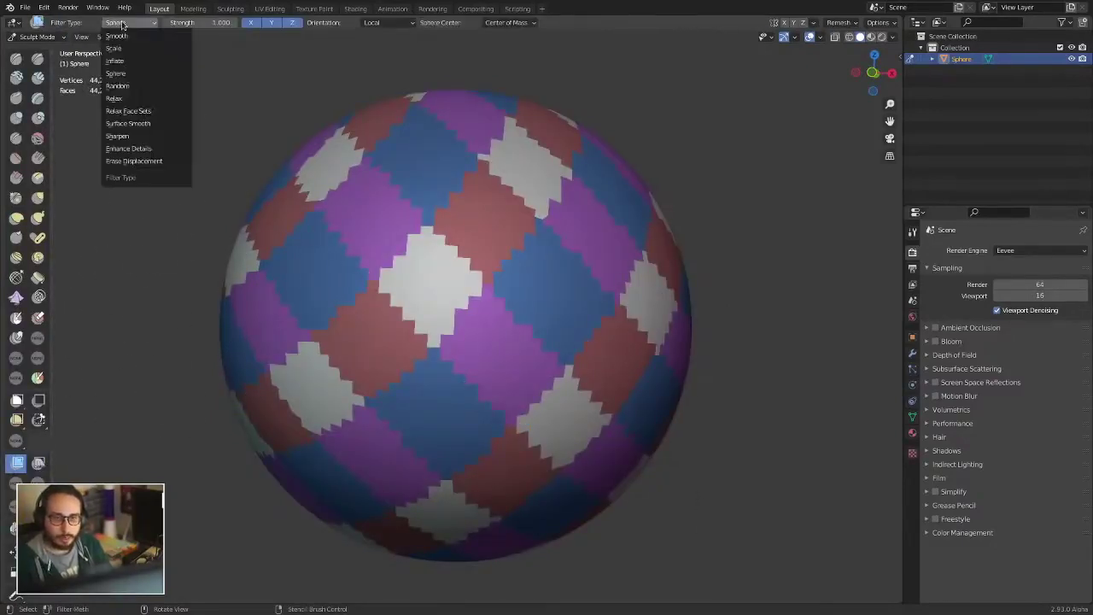
{"action": "left_click", "coordinate": [141, 111]}
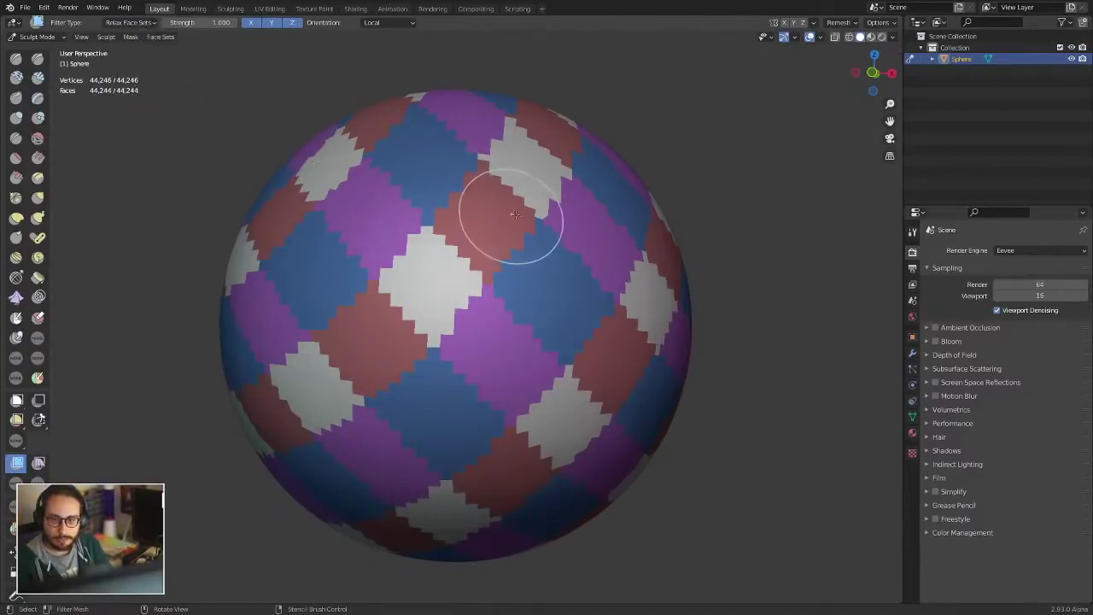
{"action": "key", "text": "alt+w"}
{"action": "left_click", "coordinate": [475, 295]}
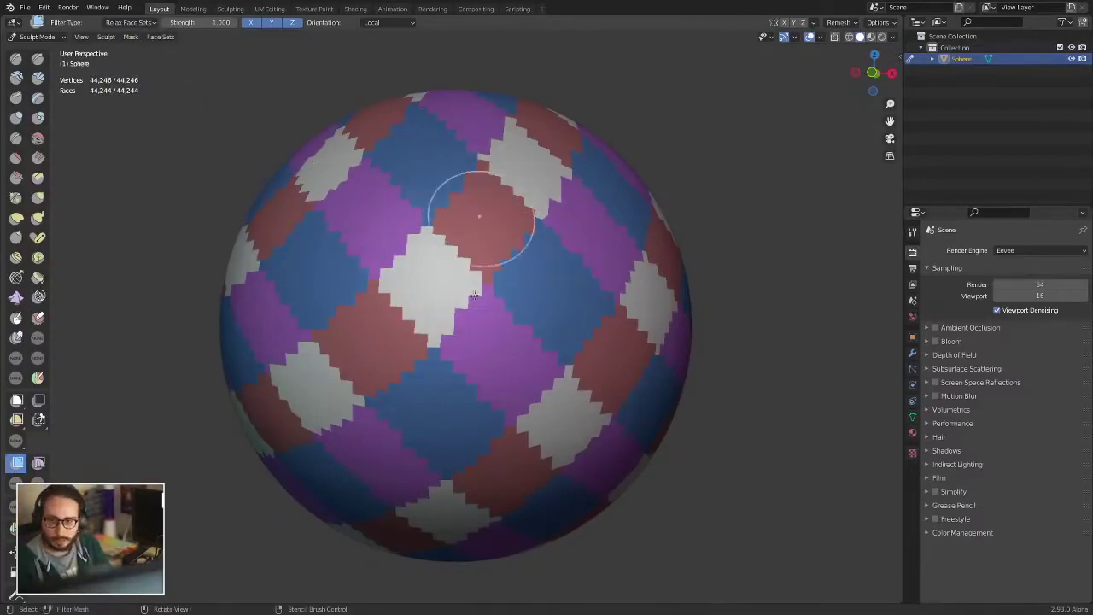
{"action": "left_click_drag", "start_coordinate": [488, 256], "coordinate": [73, 451]}
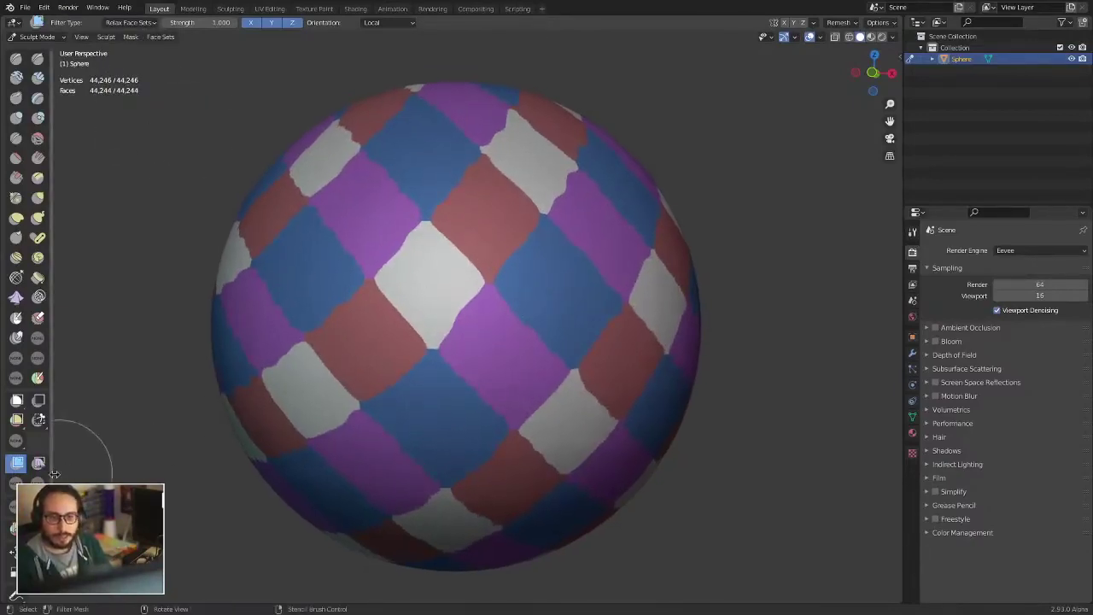
- Pick the Cloth Filter and bring up its auto-masking options
{"action": "left_click", "coordinate": [38, 462]}
{"action": "middle_click_drag", "start_coordinate": [401, 325], "coordinate": [432, 285]}
{"action": "key", "text": "alt+a"}
- Enable Face Sets Boundary auto-masking and inflate the diamond panels into puffy cushions
{"action": "left_click", "coordinate": [431, 167]}
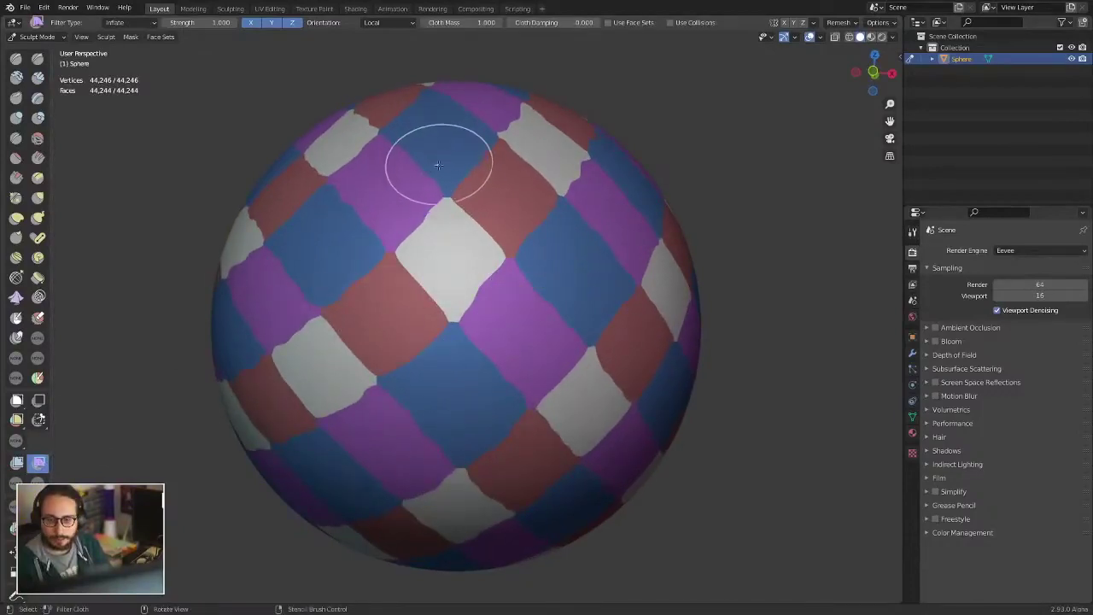
{"action": "key", "text": "alt+a"}
{"action": "middle_click_drag", "start_coordinate": [439, 415], "coordinate": [475, 253]}
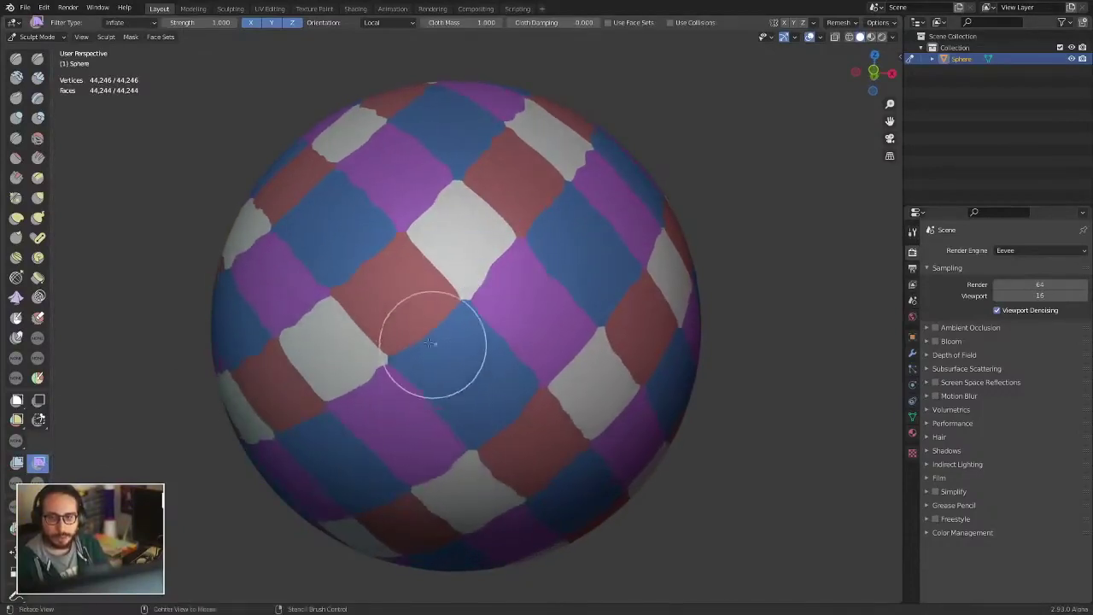
{"action": "mouse_move", "coordinate": [430, 343]}
{"action": "left_mouse_down"}
{"action": "mouse_move", "coordinate": [428, 245]}
{"action": "mouse_move", "coordinate": [512, 244]}
{"action": "left_mouse_up"}
{"action": "scroll", "coordinate": [556, 256], "scroll_direction": "down", "scroll_amount": 3}
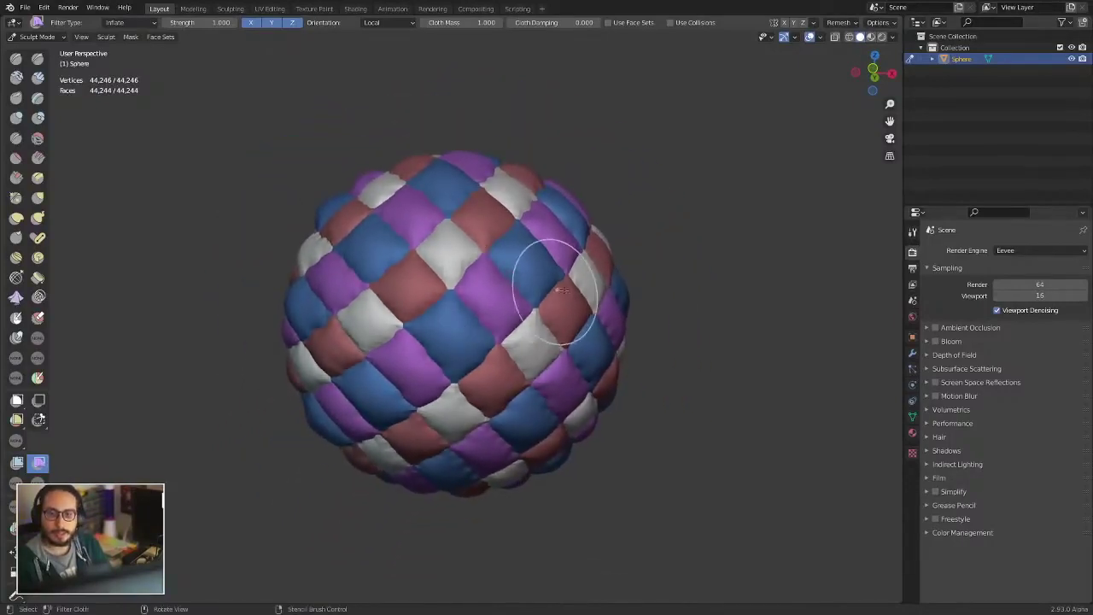
{"action": "middle_click_drag", "start_coordinate": [562, 291], "coordinate": [586, 219]}
{"action": "scroll", "coordinate": [586, 220], "scroll_direction": "up", "scroll_amount": 2}
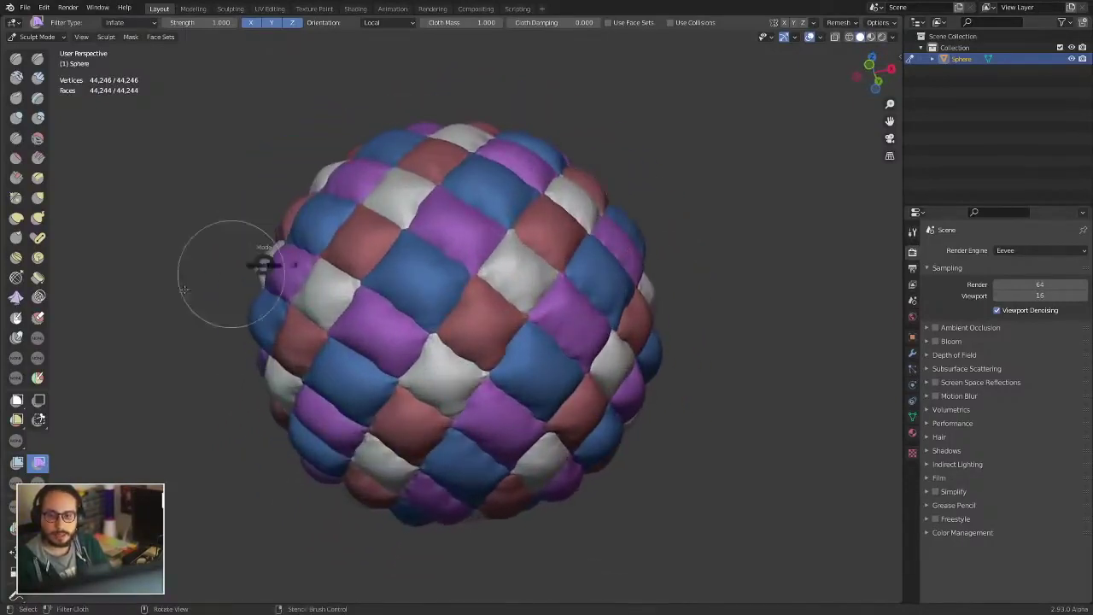
- Apply Shade Smooth to the sphere in Object Mode
{"action": "key", "text": "ctrl+Tab"}
{"action": "right_click", "coordinate": [528, 322]}
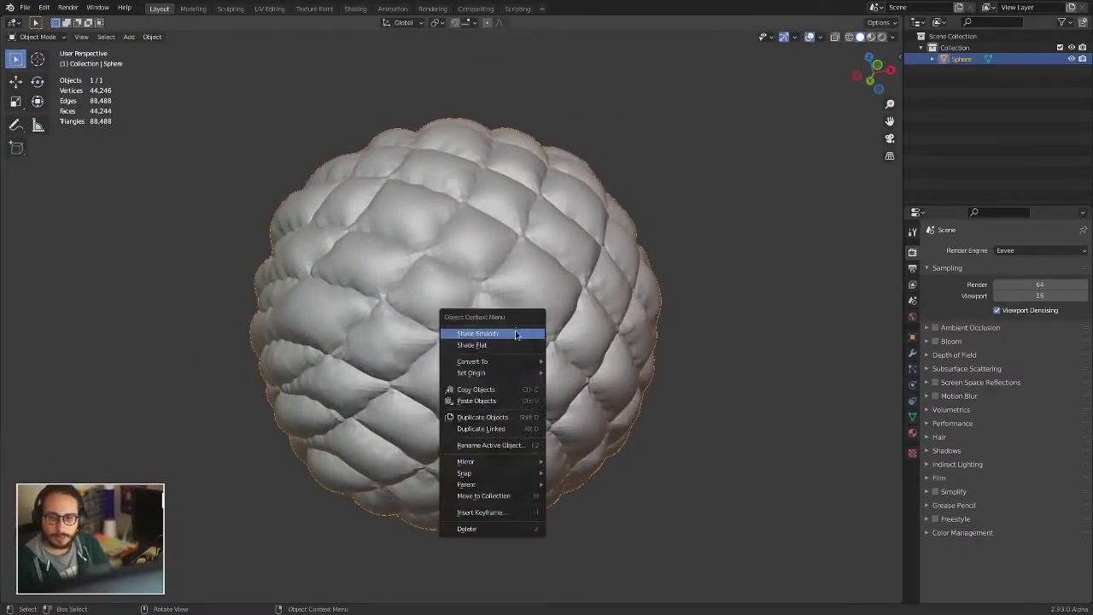
{"action": "left_click", "coordinate": [523, 332]}
{"action": "middle_click_drag", "start_coordinate": [564, 288], "coordinate": [469, 361], "text": "alt"}
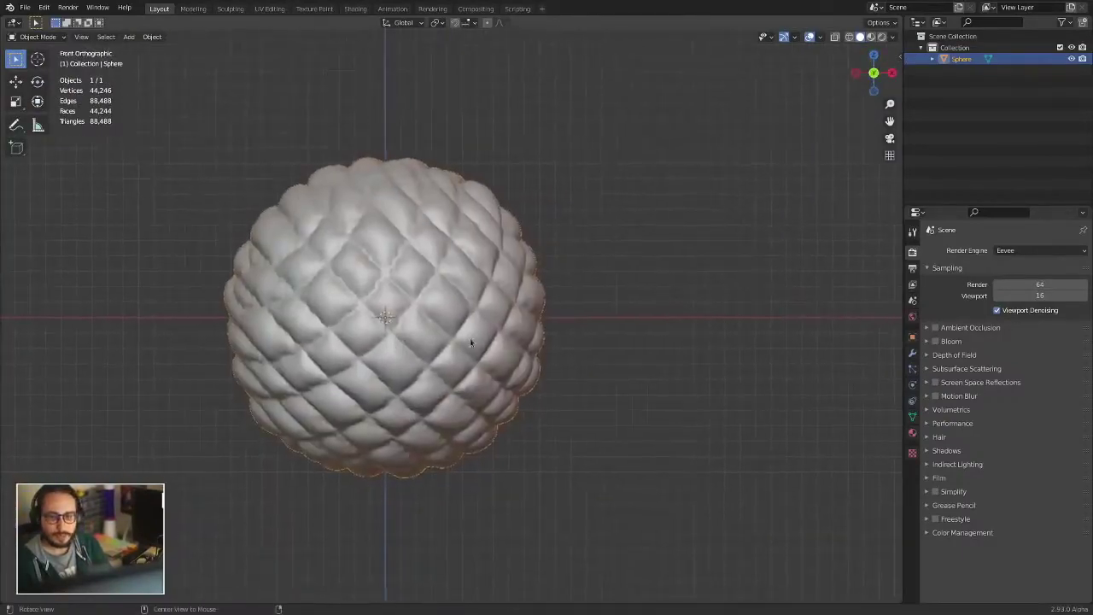
{"action": "middle_click_drag", "start_coordinate": [469, 360], "coordinate": [370, 353]}
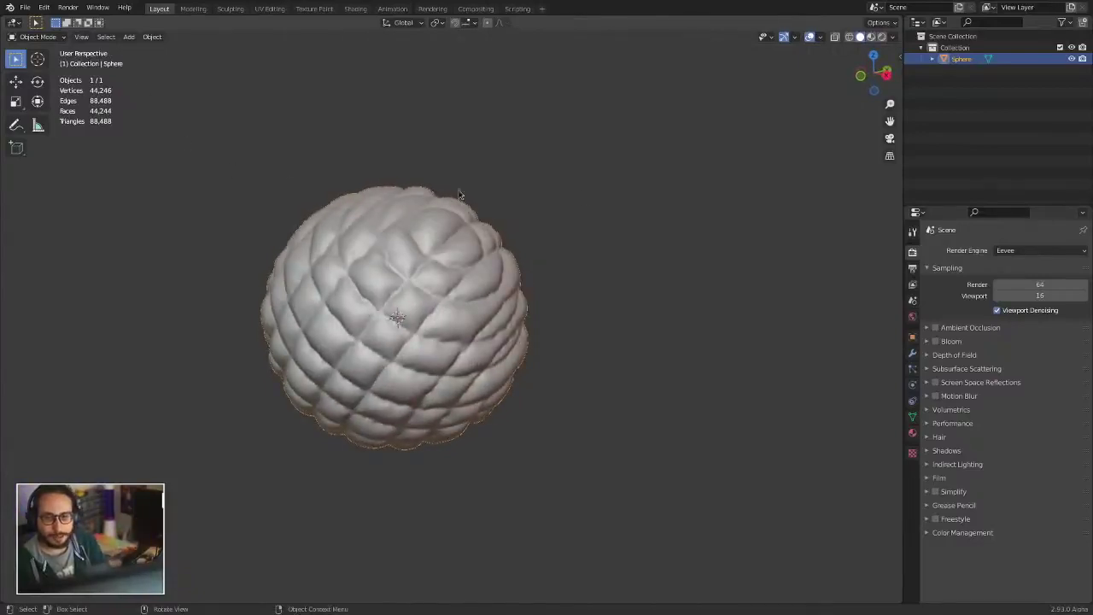
- Return to Sculpt Mode and view the quilted sphere from another side
{"action": "key", "text": "ctrl+Tab"}
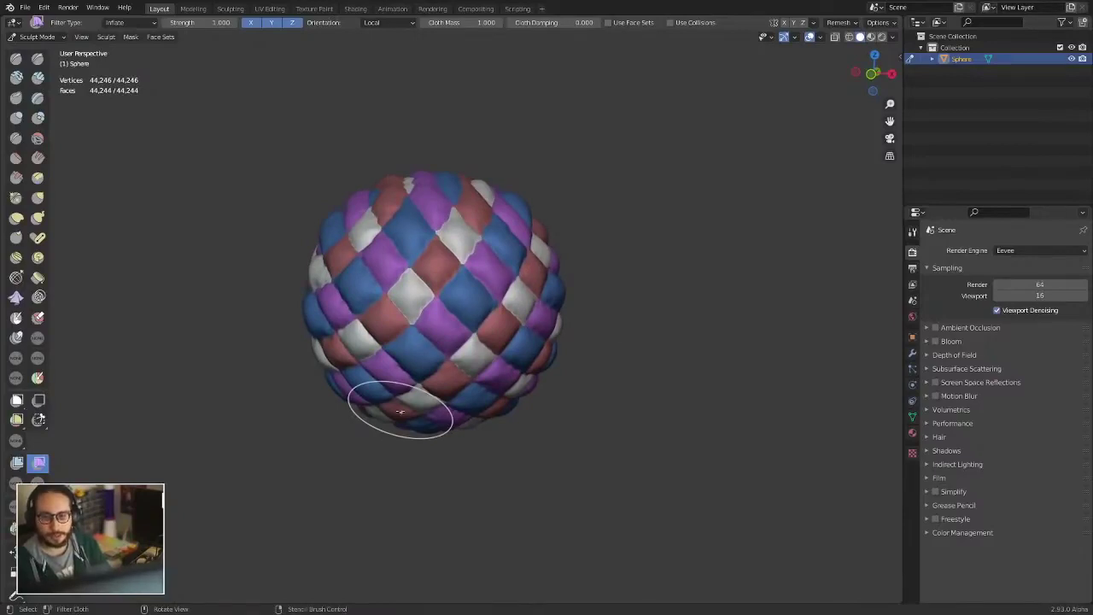
{"action": "mouse_move", "coordinate": [427, 379]}
{"action": "middle_mouse_down"}
{"action": "mouse_move", "coordinate": [476, 313]}
{"action": "mouse_move", "coordinate": [390, 244]}
{"action": "middle_mouse_up"}
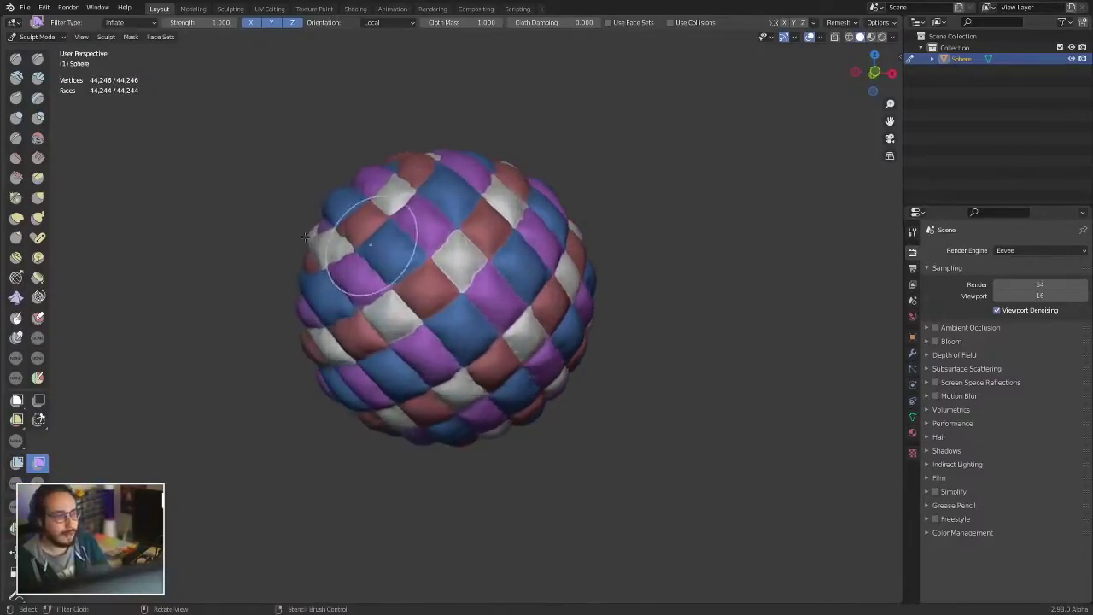
{"action": "left_click", "coordinate": [25, 7]}
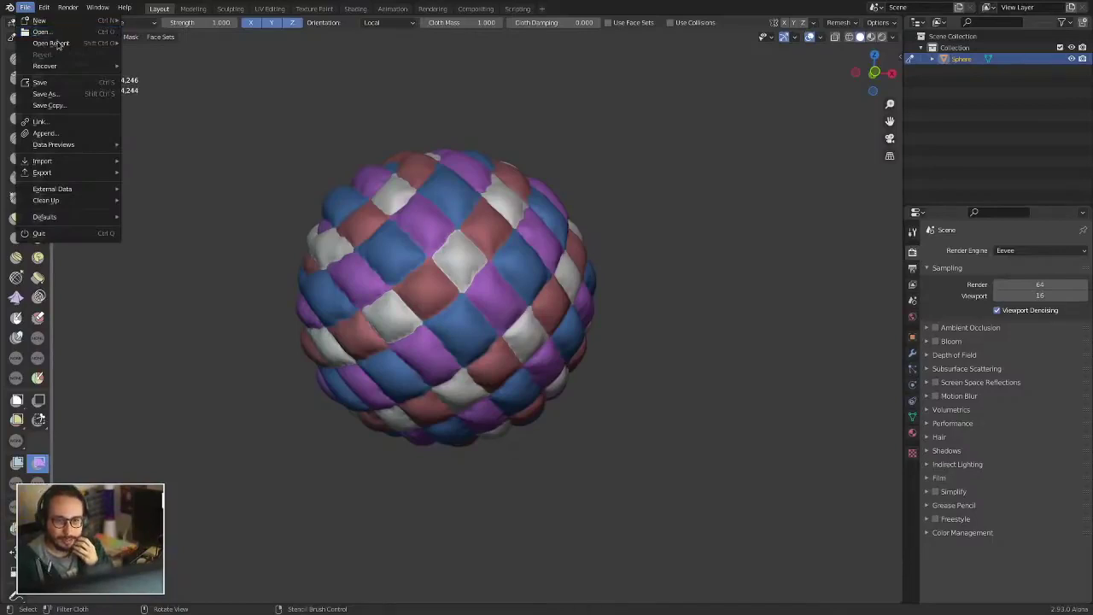
- Open demo_tiles.blend, skipping the save prompt
{"action": "left_click", "coordinate": [57, 34]}
{"action": "left_click", "coordinate": [495, 328]}
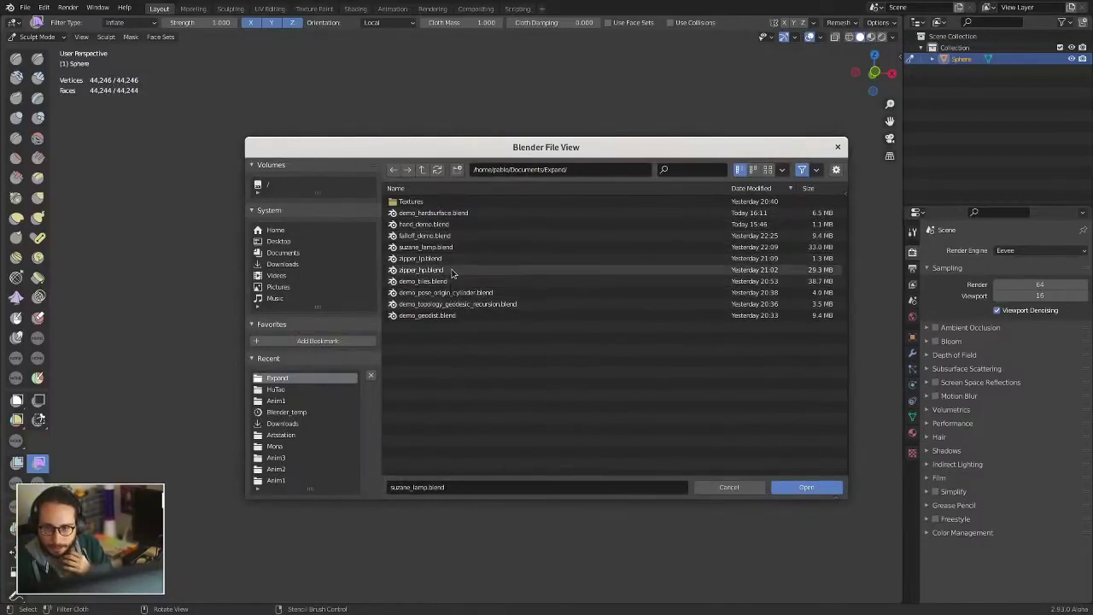
{"action": "double_click", "coordinate": [452, 282]}
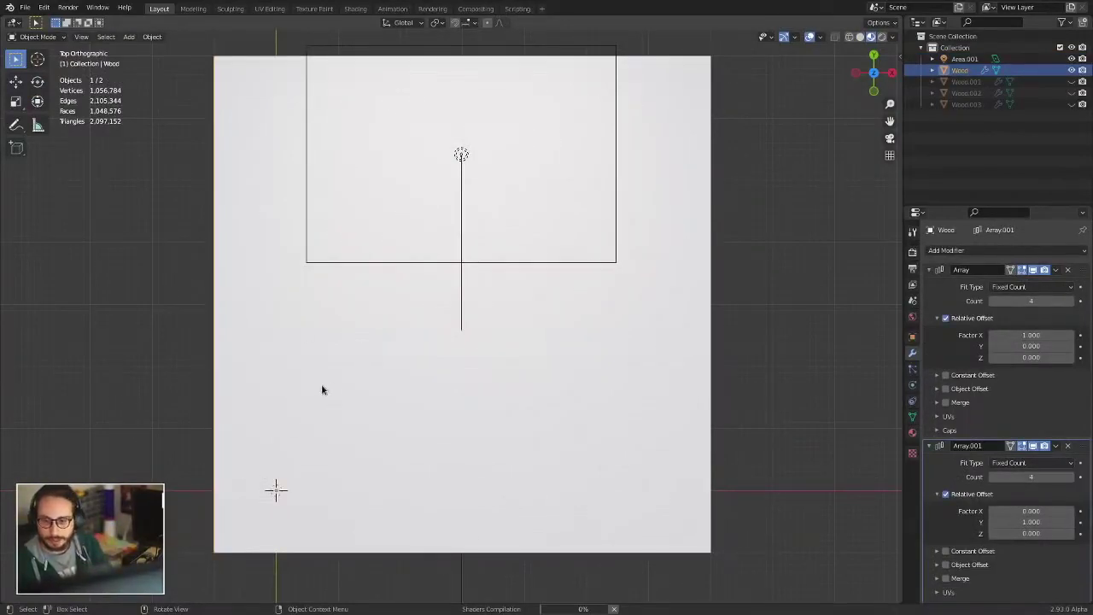
- Switch the Wood plank plane into Sculpt Mode and reframe the view on it
{"action": "key", "text": "ctrl+Tab"}
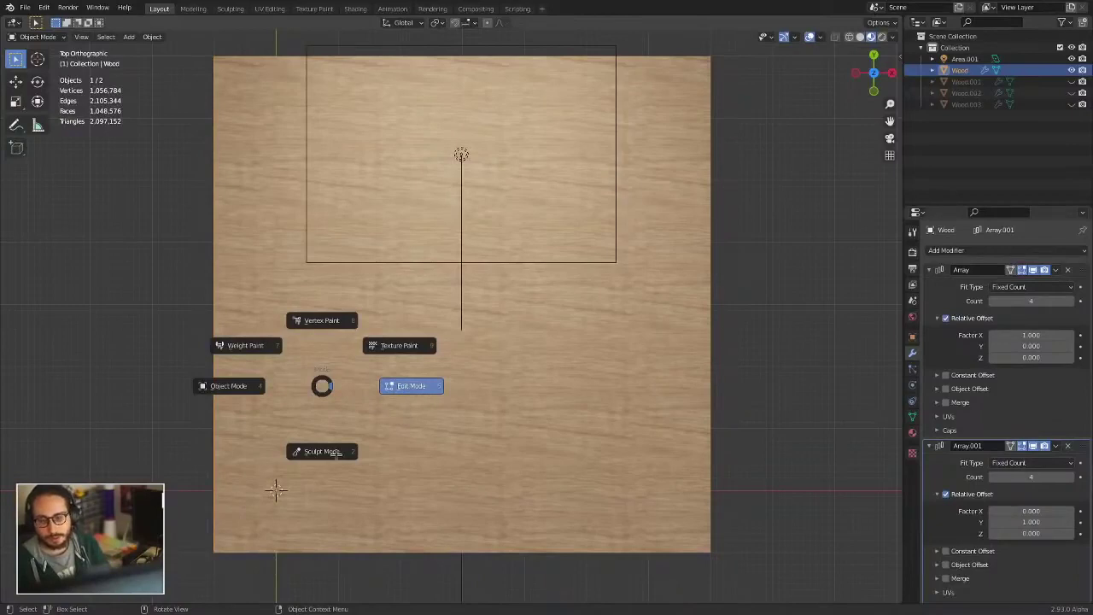
{"action": "key", "text": "Tab"}
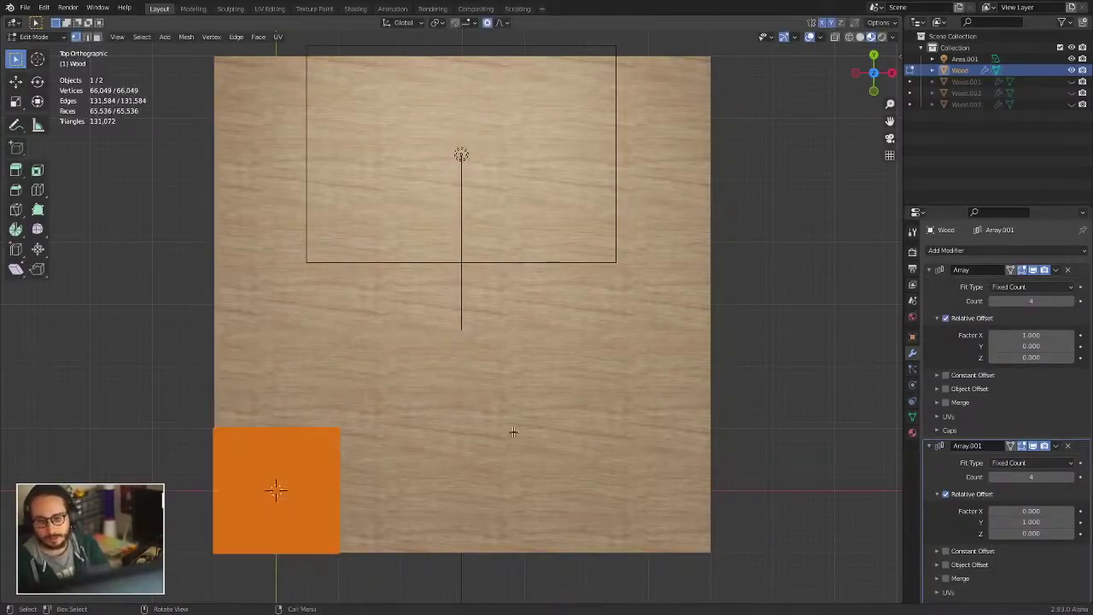
{"action": "key", "text": "ctrl+Tab"}
{"action": "left_click", "coordinate": [483, 556]}
{"action": "middle_click_drag", "start_coordinate": [463, 549], "coordinate": [598, 427], "text": "shift"}
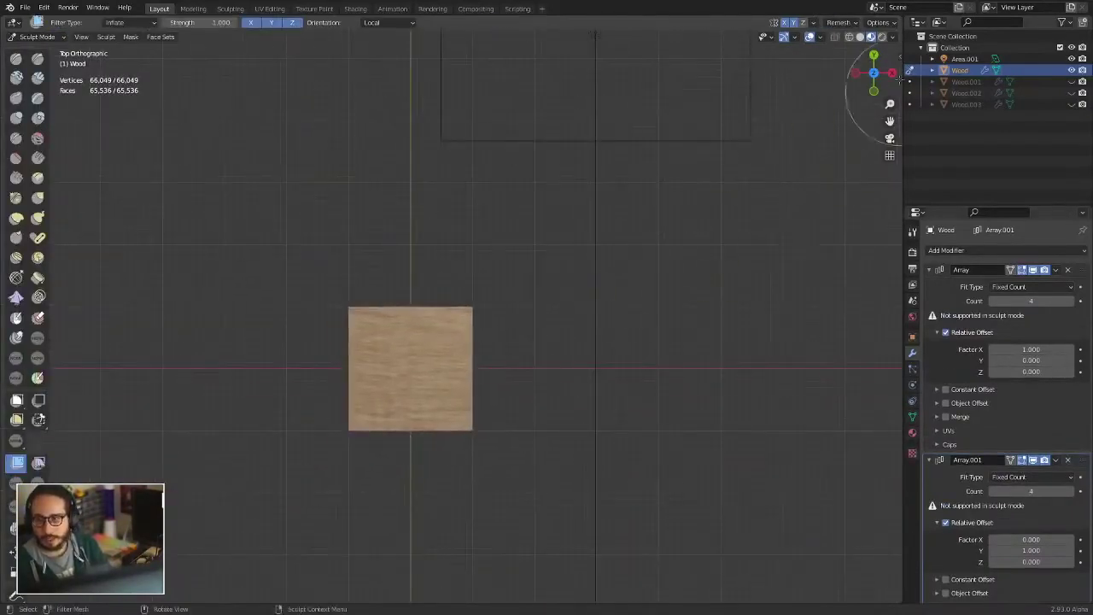
- Switch the viewport to plain Solid shading and zoom in on the plane
{"action": "left_click", "coordinate": [861, 38]}
{"action": "scroll", "coordinate": [525, 282], "scroll_direction": "up", "scroll_amount": 5}
{"action": "scroll", "coordinate": [504, 257], "scroll_direction": "up", "scroll_amount": 3}
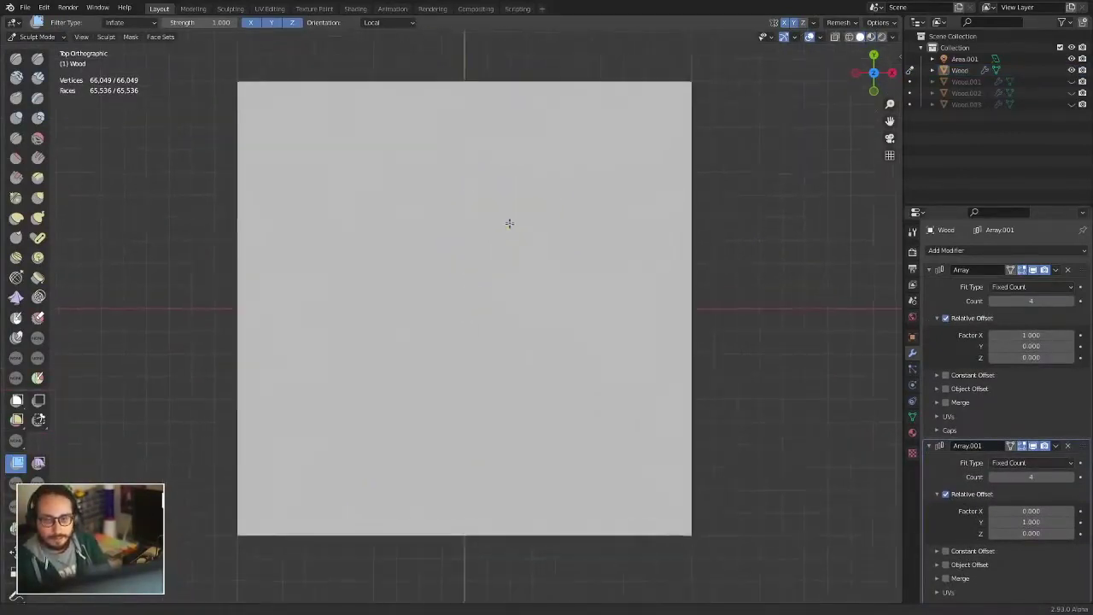
{"action": "scroll", "coordinate": [615, 191], "scroll_direction": "up", "scroll_amount": 1}
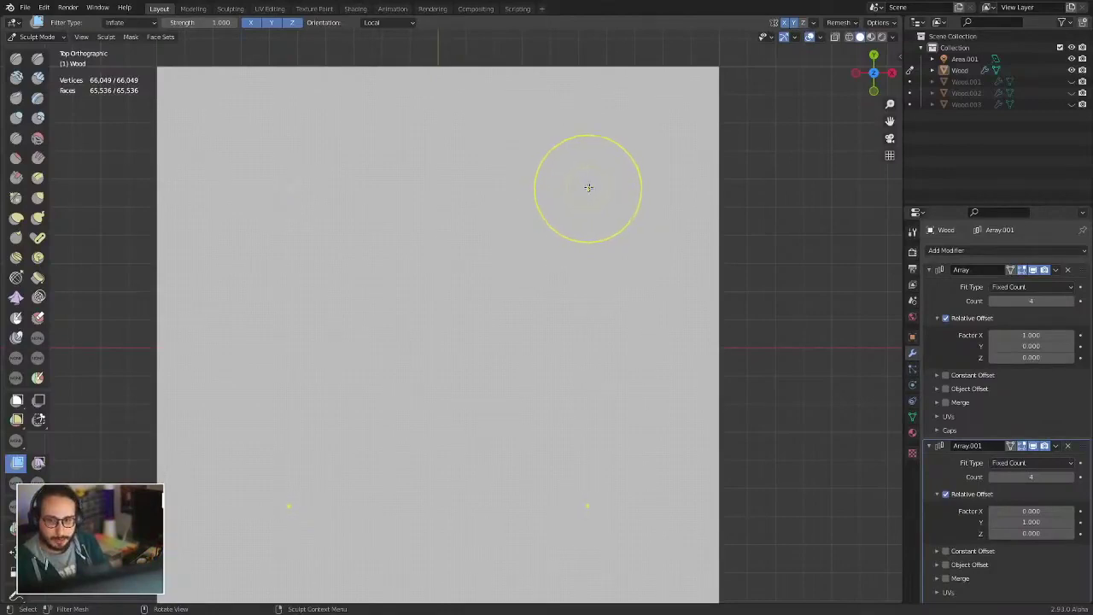
- Expand a mask from four points into repeating diamond bands, inverted, with smooth gradients
{"action": "key", "text": "shift+w"}
{"action": "key", "text": "Escape"}
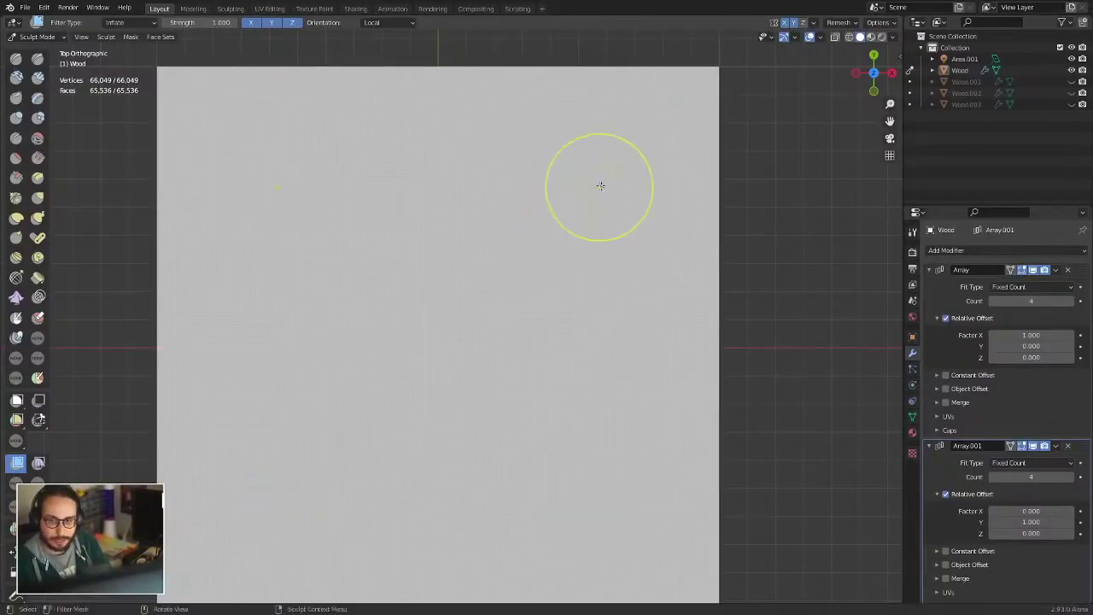
{"action": "key", "text": "shift+a"}
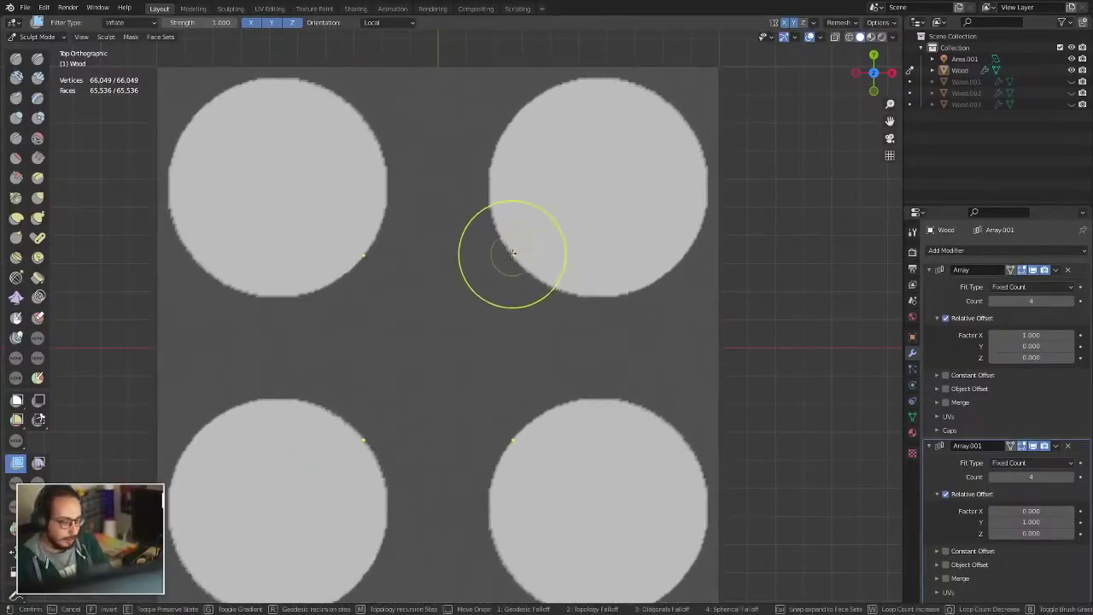
{"action": "key", "text": "w"}
{"action": "key", "text": "w"}
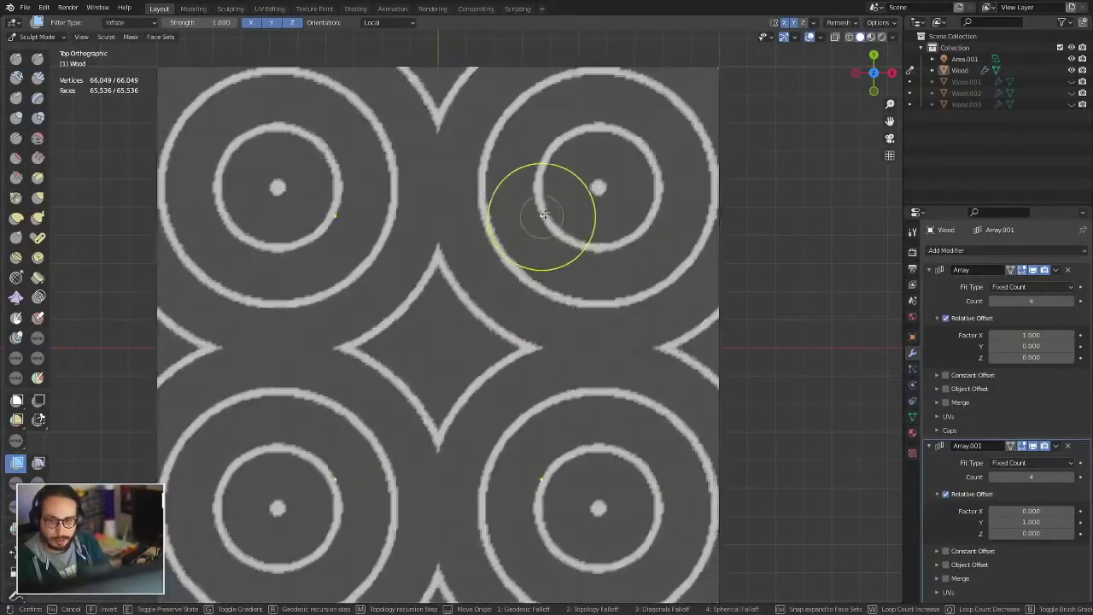
{"action": "key", "text": "w"}
{"action": "key", "text": "w"}
{"action": "key", "text": "2"}
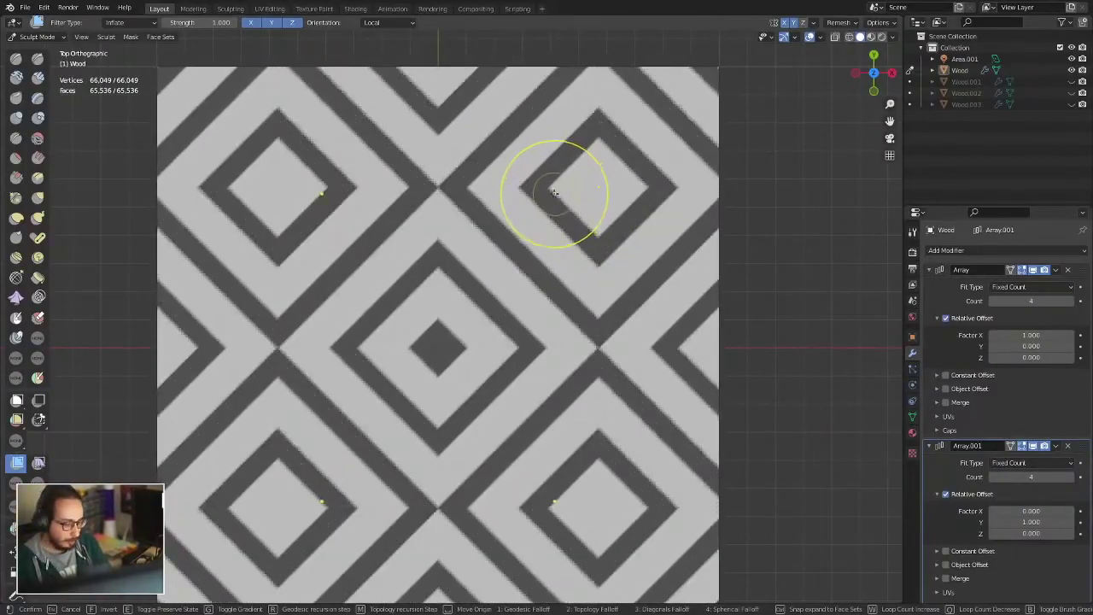
{"action": "key", "text": "f"}
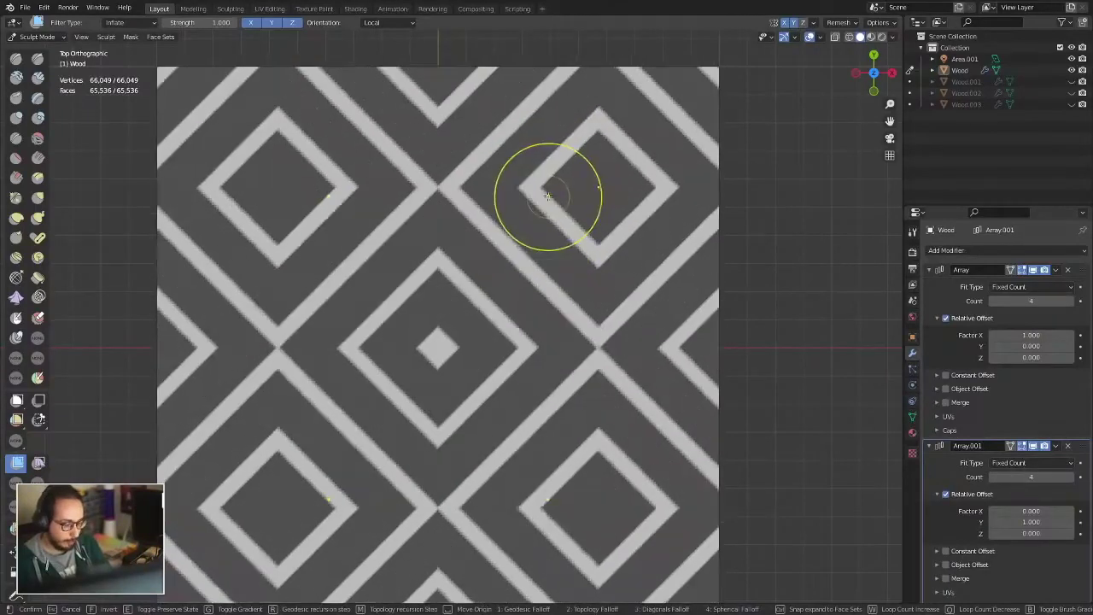
{"action": "key", "text": "f"}
{"action": "key", "text": "g"}
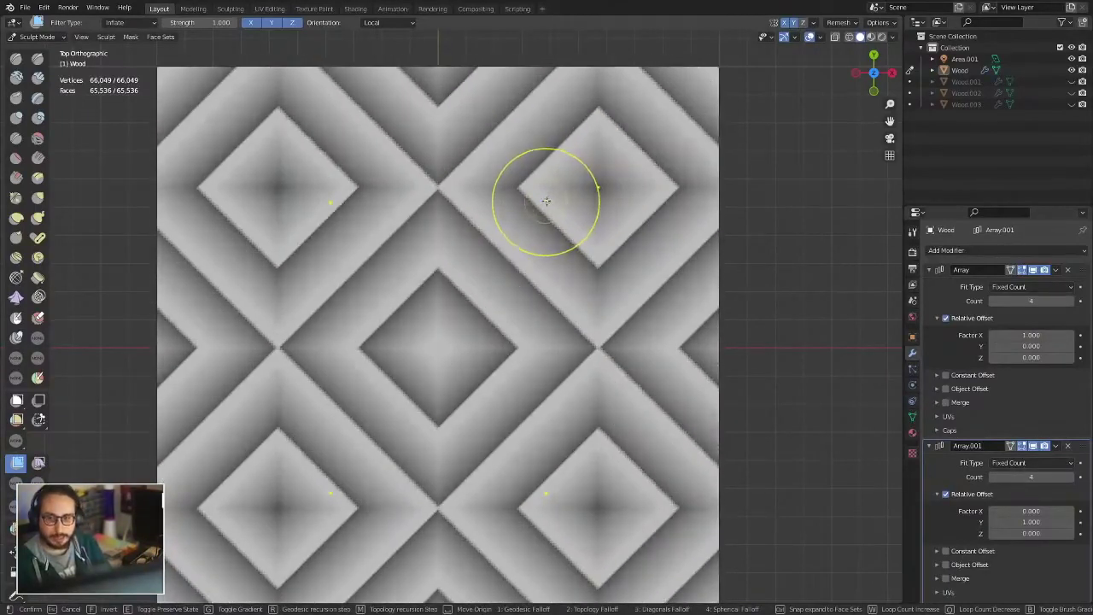
- Confirm the diamond mask and inflate the unmasked bands into raised relief
{"action": "left_click", "coordinate": [476, 317]}
{"action": "mouse_move", "coordinate": [476, 317]}
{"action": "middle_mouse_down"}
{"action": "mouse_move", "coordinate": [649, 314]}
{"action": "mouse_move", "coordinate": [569, 276]}
{"action": "mouse_move", "coordinate": [402, 298]}
{"action": "middle_mouse_up"}
{"action": "scroll", "coordinate": [649, 314], "scroll_direction": "down", "scroll_amount": 3}
{"action": "scroll", "coordinate": [569, 276], "scroll_direction": "up", "scroll_amount": 2}
{"action": "left_click_drag", "start_coordinate": [402, 299], "coordinate": [447, 302]}
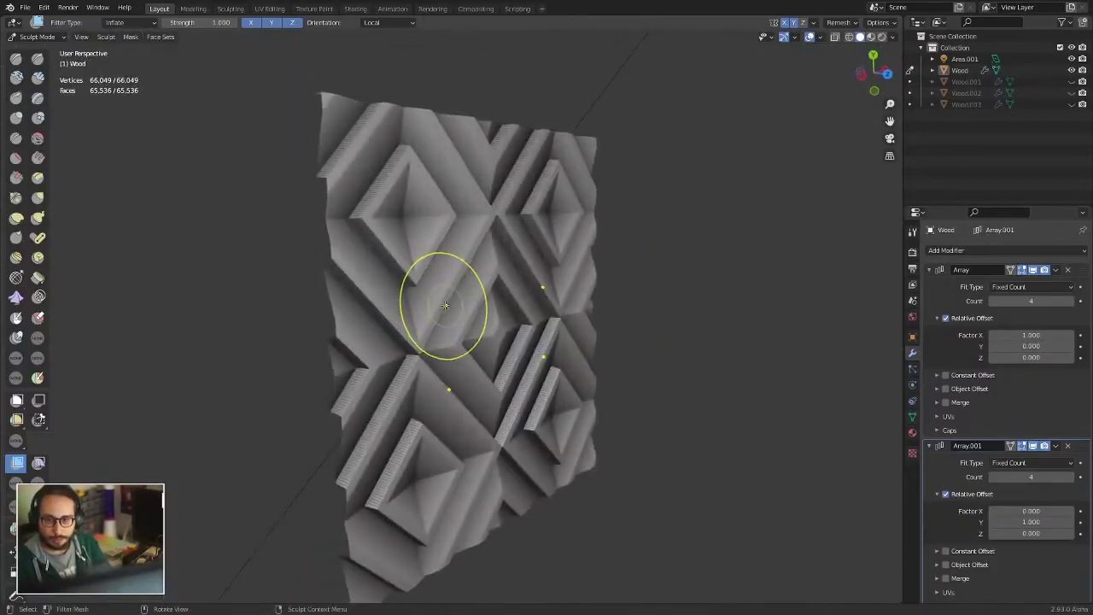
{"action": "middle_click_drag", "start_coordinate": [447, 303], "coordinate": [401, 284]}
- Switch to Object Mode and view the tiled panel in Material Preview
{"action": "key", "text": "ctrl+Tab"}
{"action": "left_click", "coordinate": [525, 261]}
{"action": "middle_click_drag", "start_coordinate": [551, 246], "coordinate": [830, 64]}
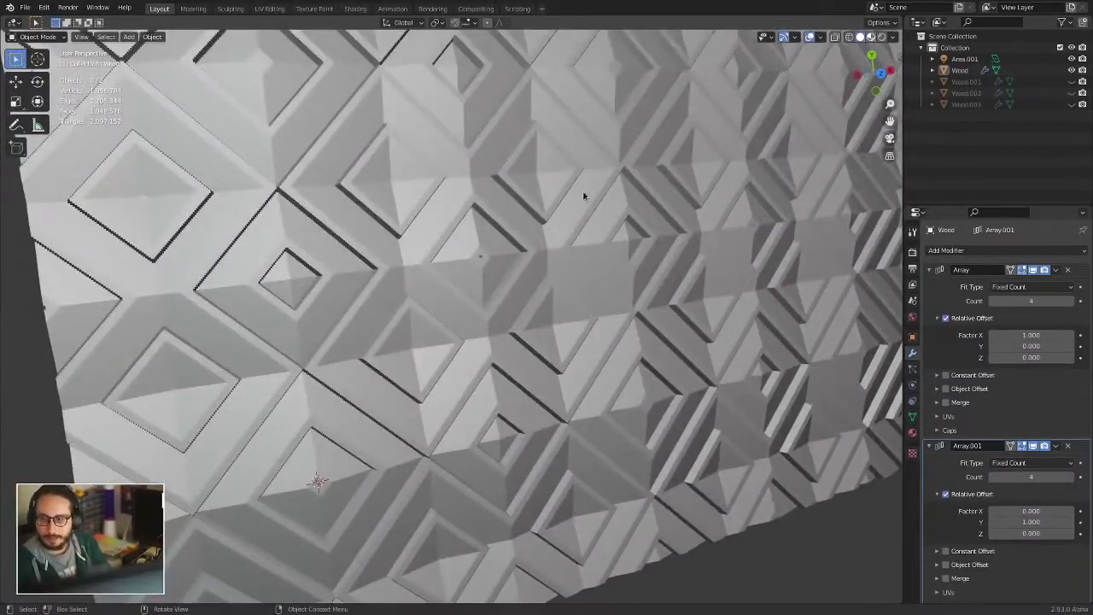
{"action": "key", "text": "z"}
{"action": "key", "text": "2"}
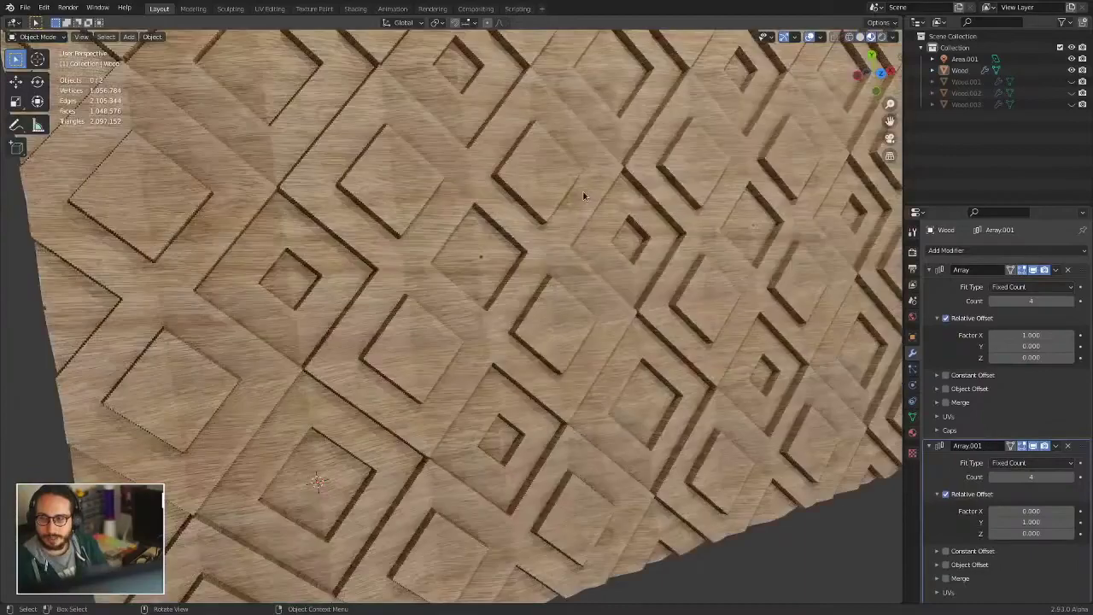
{"action": "scroll", "coordinate": [583, 197], "scroll_direction": "down", "scroll_amount": 5}
{"action": "mouse_move", "coordinate": [583, 197]}
{"action": "middle_mouse_down"}
{"action": "mouse_move", "coordinate": [554, 349]}
{"action": "mouse_move", "coordinate": [642, 302]}
{"action": "mouse_move", "coordinate": [641, 252]}
{"action": "mouse_move", "coordinate": [603, 273]}
{"action": "mouse_move", "coordinate": [546, 222]}
{"action": "middle_mouse_up"}
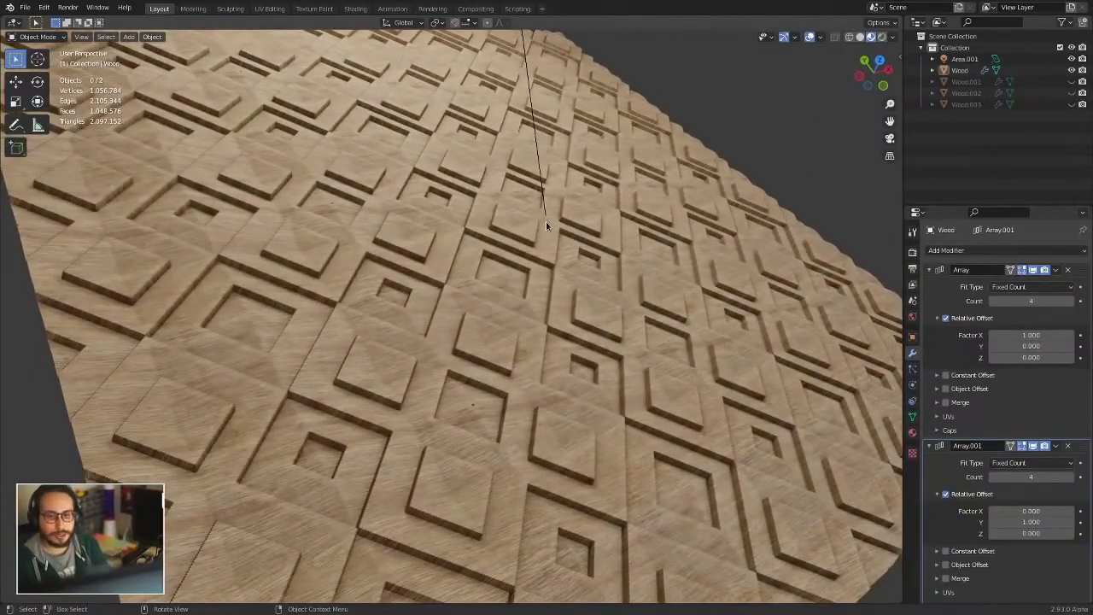
- Return to Sculpt Mode in Solid shading and frame the plain Wood plane from the top
{"action": "key", "text": "ctrl+Tab"}
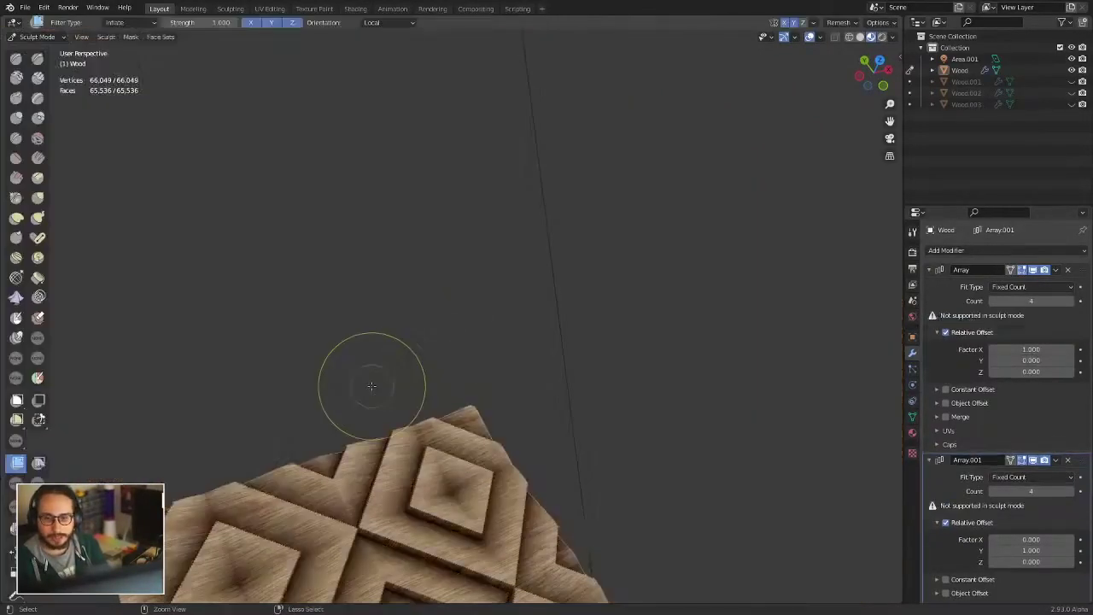
{"action": "mouse_move", "coordinate": [367, 383]}
{"action": "middle_mouse_down"}
{"action": "mouse_move", "coordinate": [581, 317]}
{"action": "mouse_move", "coordinate": [519, 453]}
{"action": "mouse_move", "coordinate": [500, 313]}
{"action": "middle_mouse_up"}
{"action": "scroll", "coordinate": [501, 313], "scroll_direction": "down", "scroll_amount": 3, "text": "shift"}
{"action": "scroll", "coordinate": [490, 296], "scroll_direction": "up", "scroll_amount": 2}
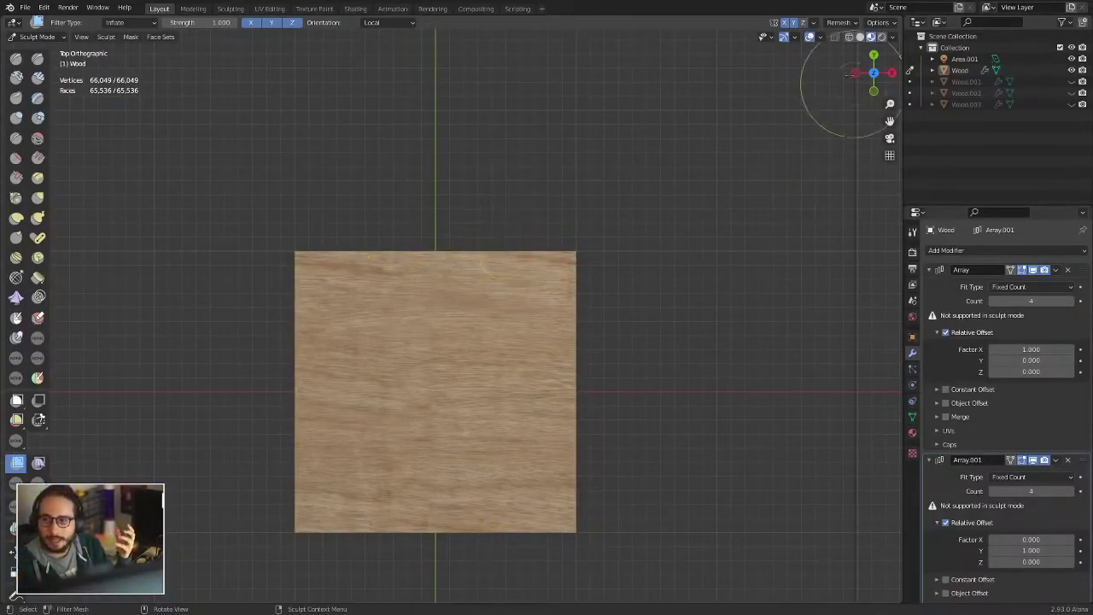
{"action": "left_click", "coordinate": [861, 38]}
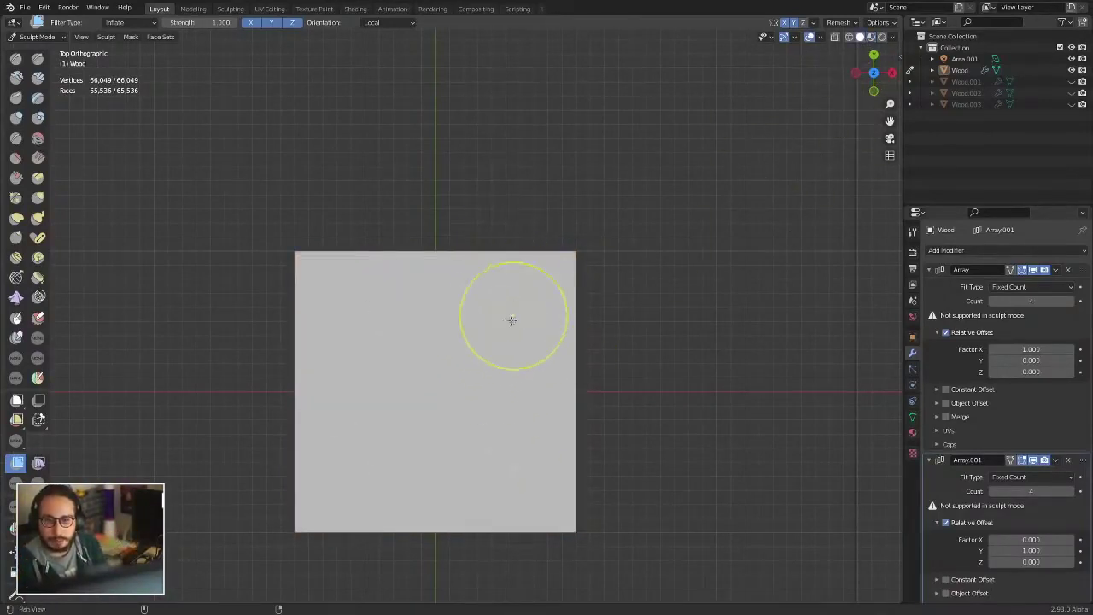
{"action": "middle_click_drag", "start_coordinate": [510, 329], "coordinate": [516, 315], "text": "shift"}
{"action": "scroll", "coordinate": [526, 274], "scroll_direction": "up", "scroll_amount": 2}
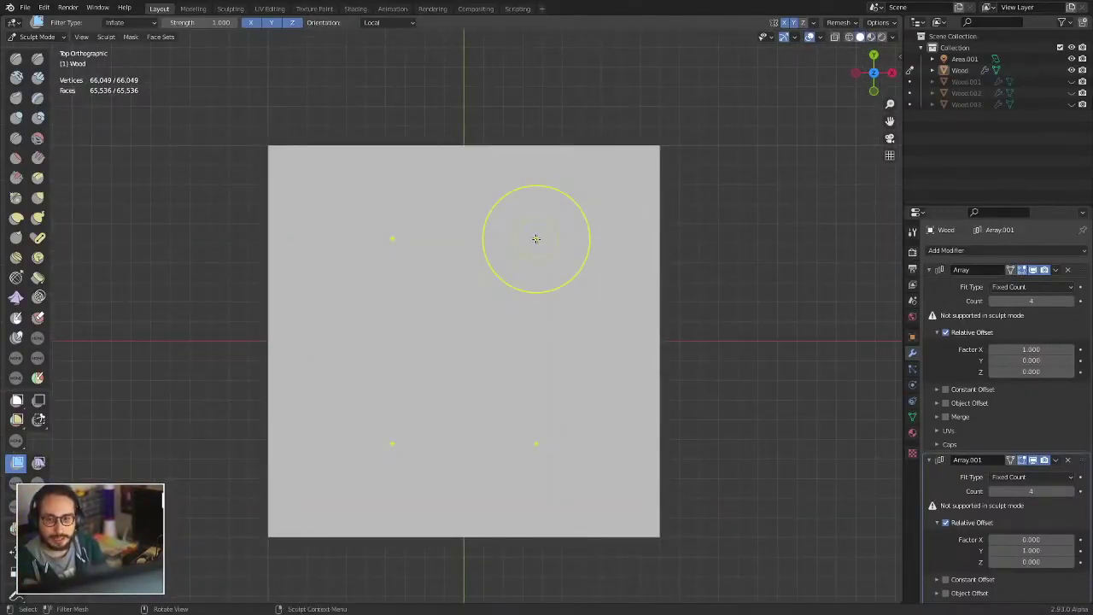
{"action": "scroll", "coordinate": [547, 256], "scroll_direction": "up", "scroll_amount": 2}
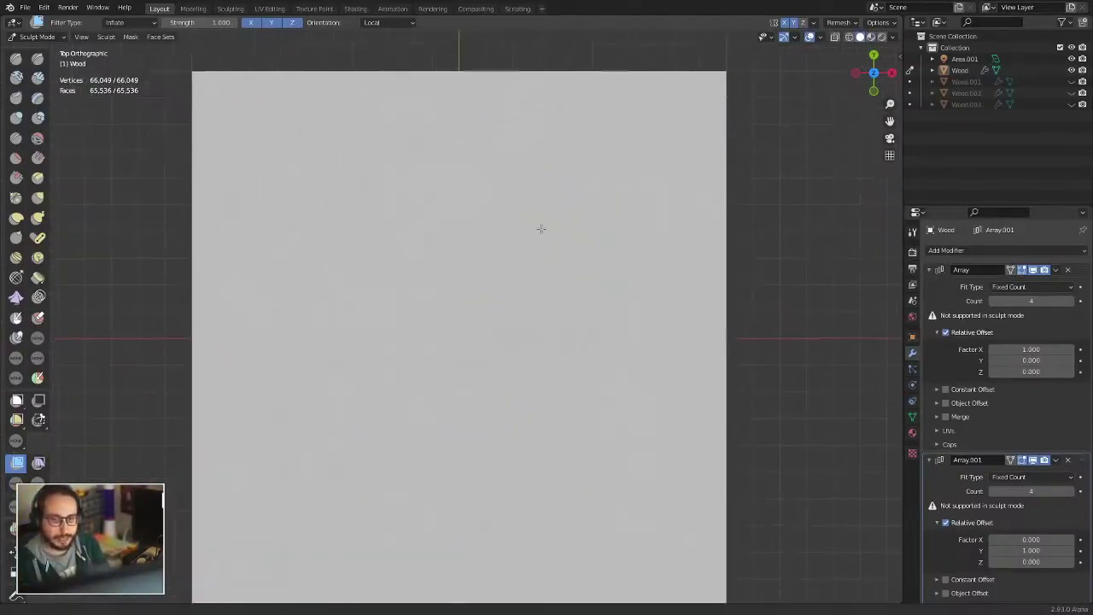
{"action": "scroll", "coordinate": [540, 214], "scroll_direction": "down", "scroll_amount": 1}
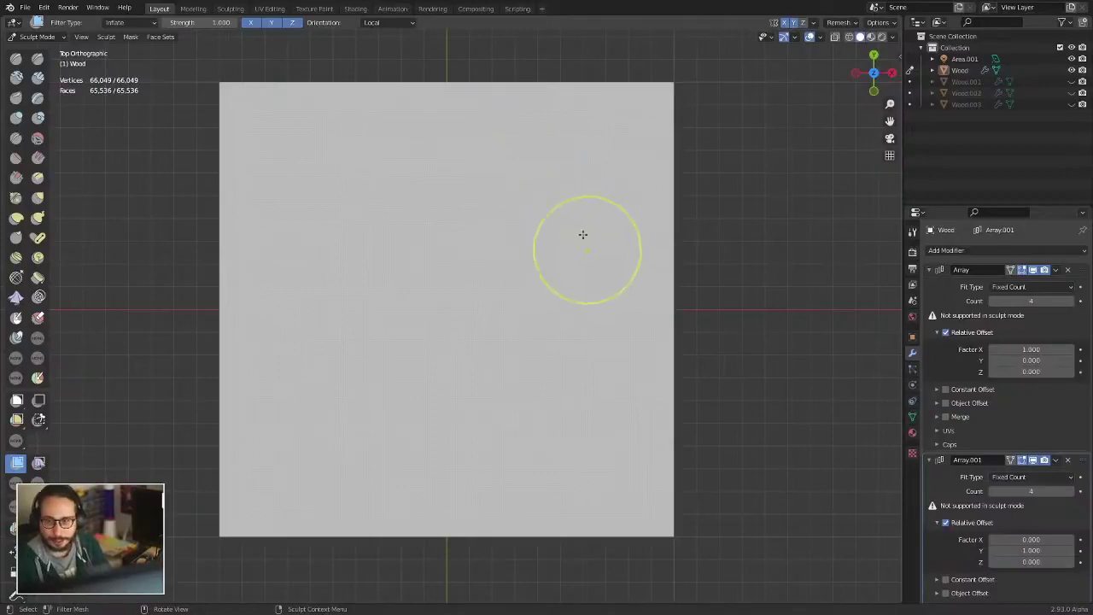
- Try an Expand mask with concentric repeating rings, then cancel it
{"action": "key", "text": "shift+a"}
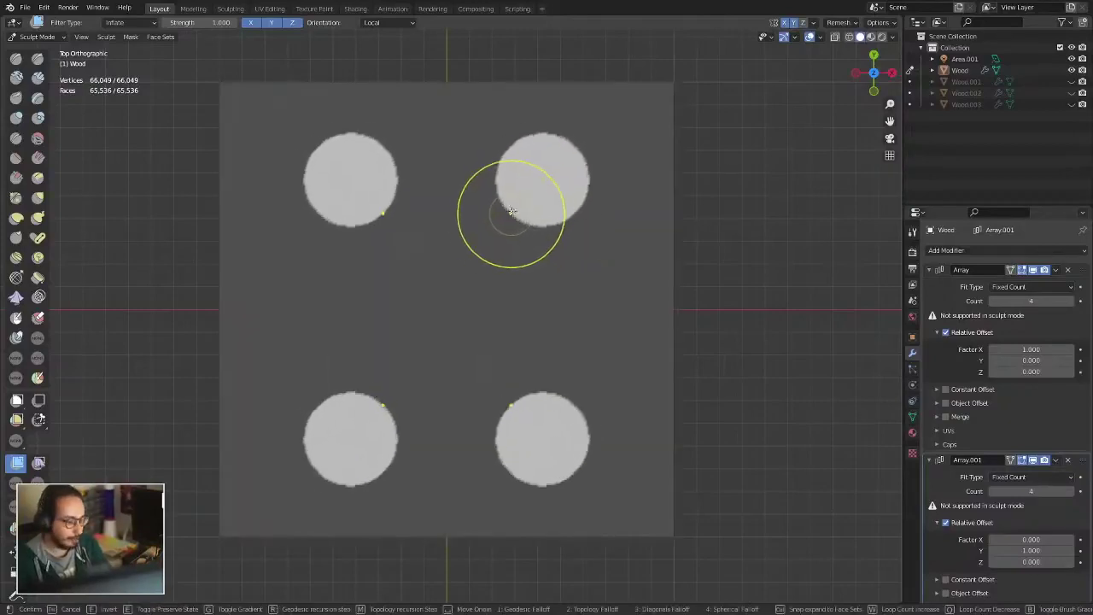
{"action": "key", "text": "w"}
{"action": "key", "text": "w"}
{"action": "key", "text": "q"}
{"action": "key", "text": "q"}
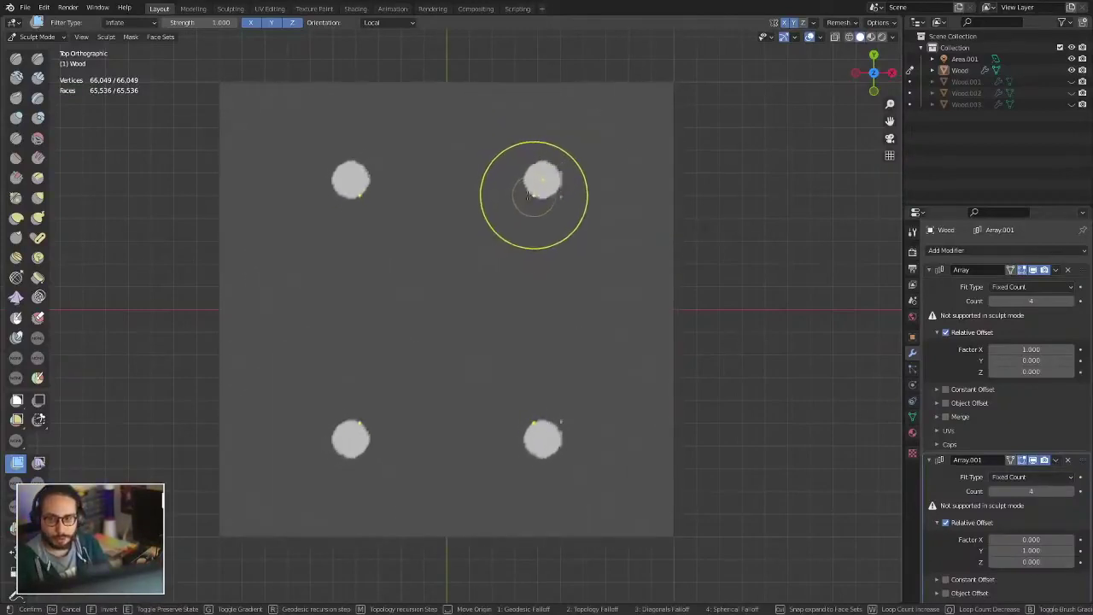
{"action": "key", "text": "w"}
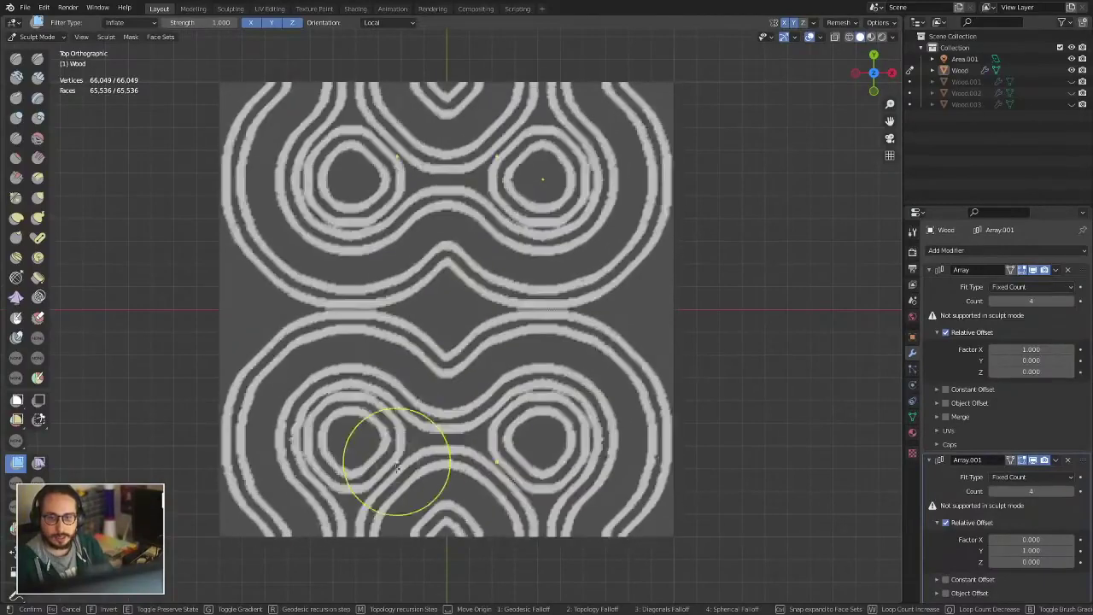
{"action": "key", "text": "Escape"}
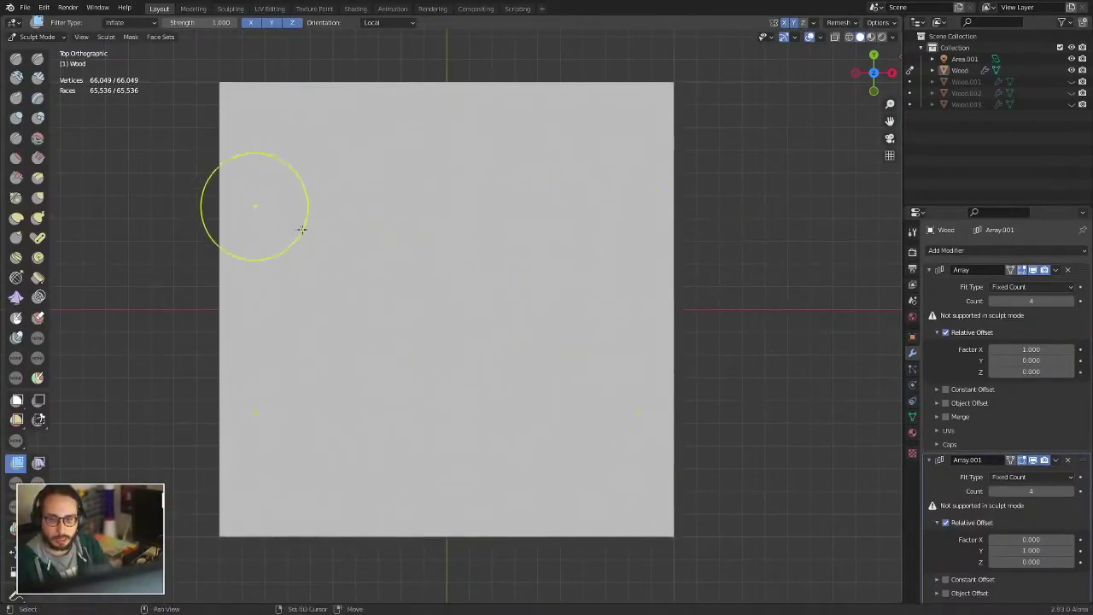
- Expand a new looping stripe mask, invert it, make it a gradient, and confirm
{"action": "key", "text": "shift+a"}
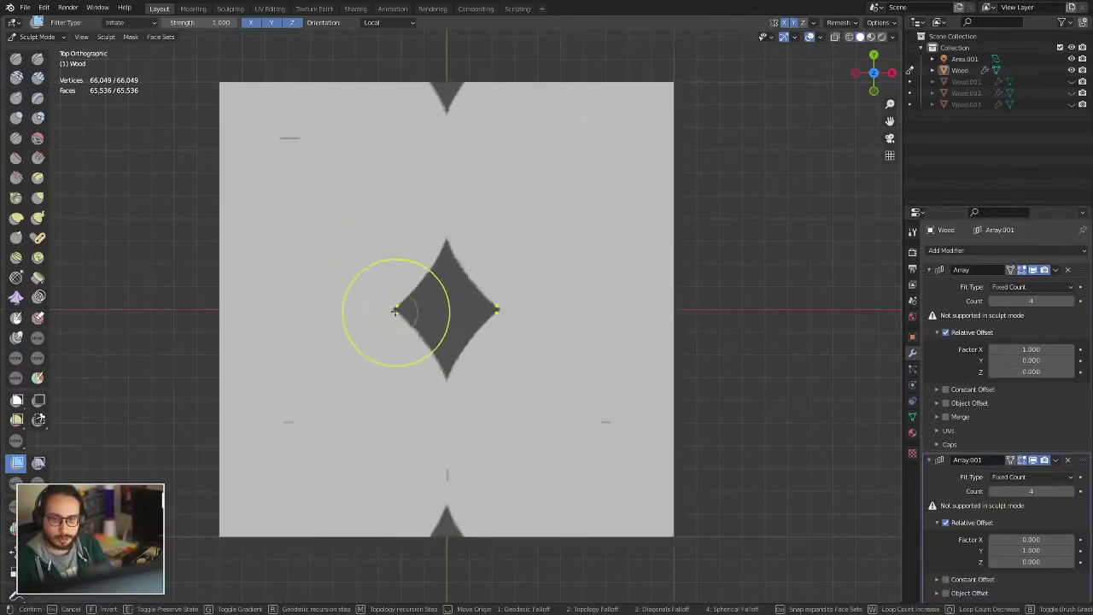
{"action": "key", "text": "w"}
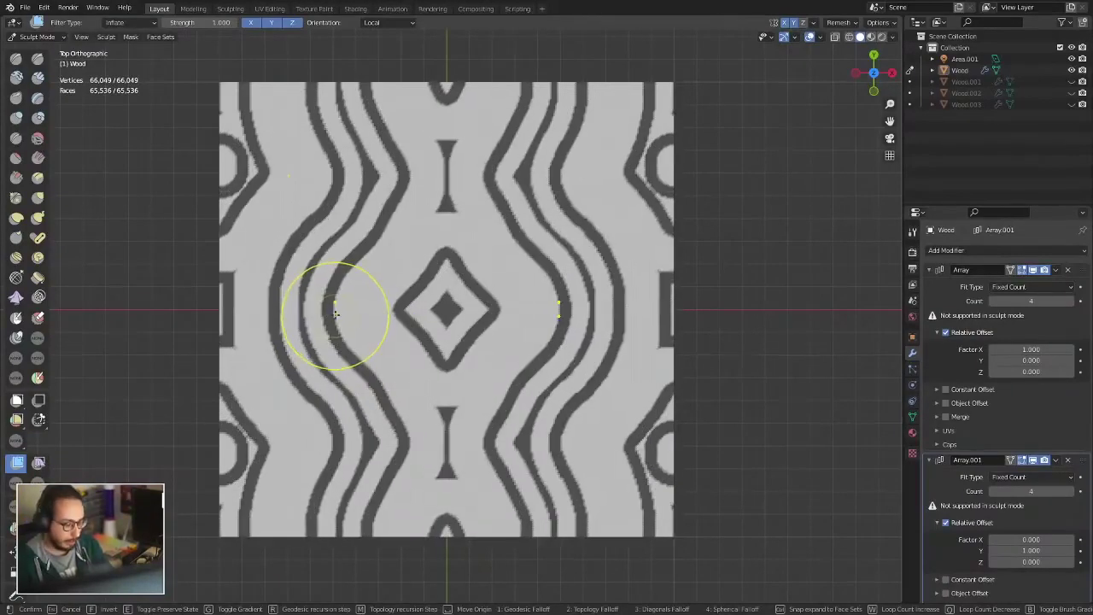
{"action": "key", "text": "f"}
{"action": "key", "text": "g"}
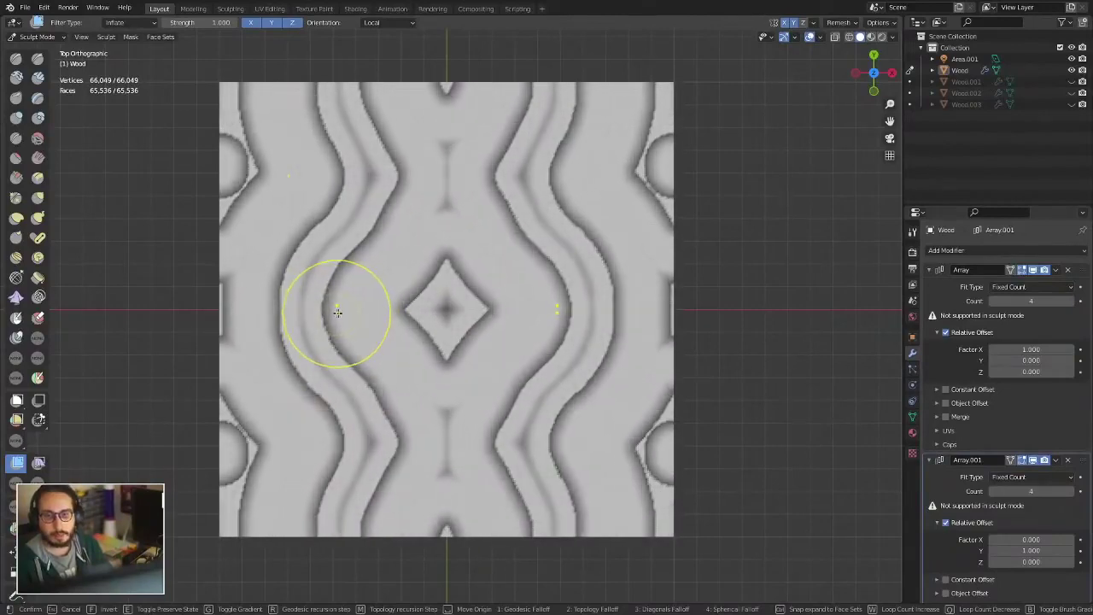
{"action": "left_click", "coordinate": [335, 311]}
{"action": "middle_click_drag", "start_coordinate": [335, 311], "coordinate": [460, 390]}
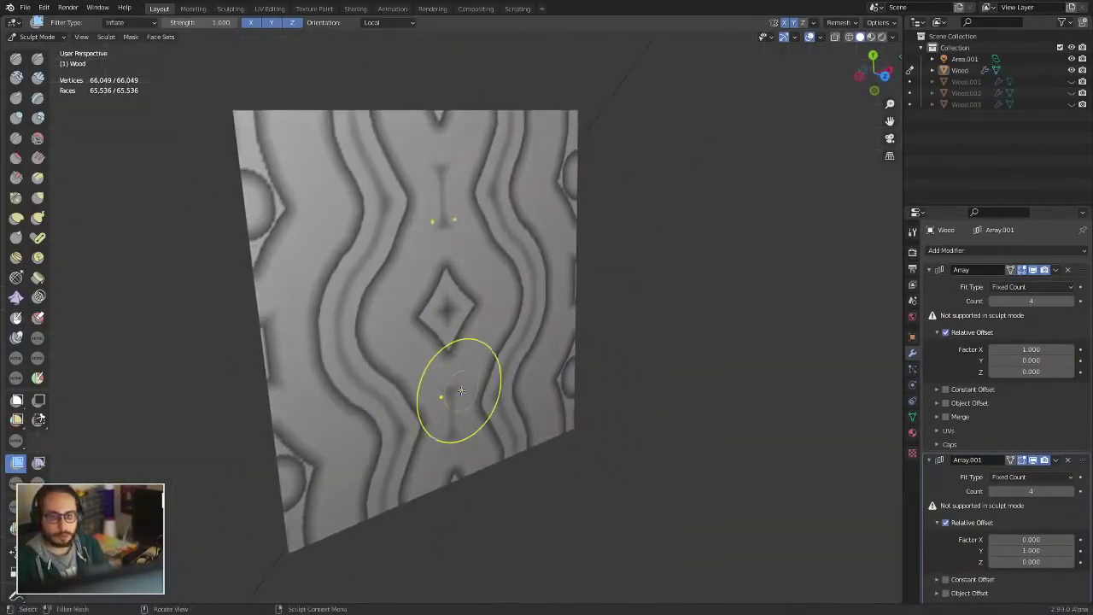
- Inflate the unmasked stripes into relief and switch to Object Mode
{"action": "left_click_drag", "start_coordinate": [451, 305], "coordinate": [501, 317]}
{"action": "mouse_move", "coordinate": [501, 317]}
{"action": "middle_mouse_down"}
{"action": "mouse_move", "coordinate": [610, 280]}
{"action": "mouse_move", "coordinate": [561, 330]}
{"action": "middle_mouse_up"}
{"action": "key", "text": "ctrl+Tab"}
{"action": "left_click", "coordinate": [519, 293]}
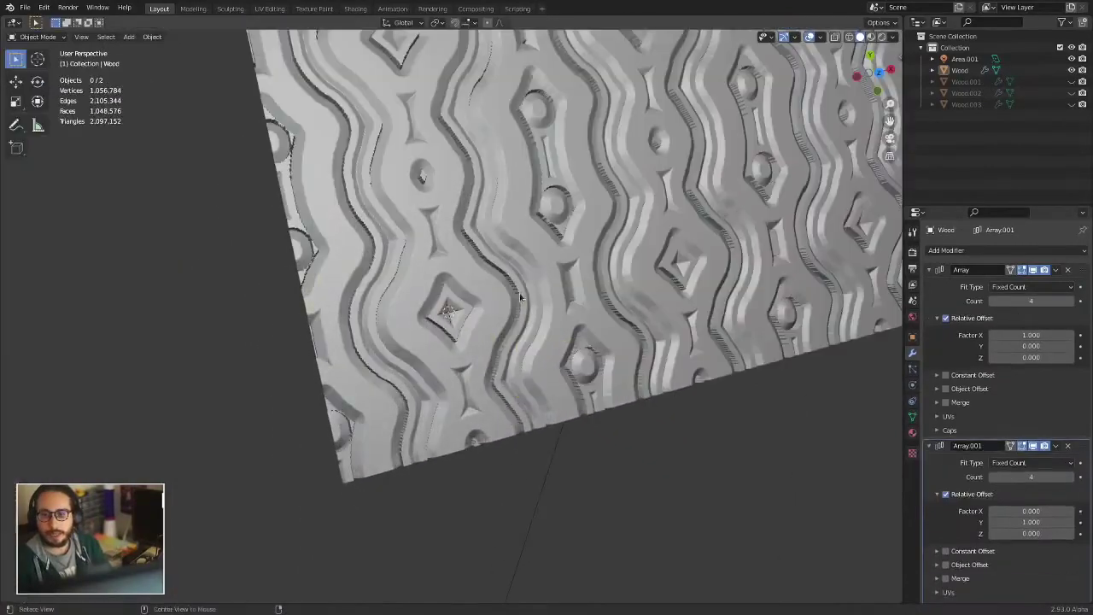
- Deselect the Wood object and frame the whole tiled wood array in a straight axis view
{"action": "scroll", "coordinate": [462, 381], "scroll_direction": "up", "scroll_amount": 3}
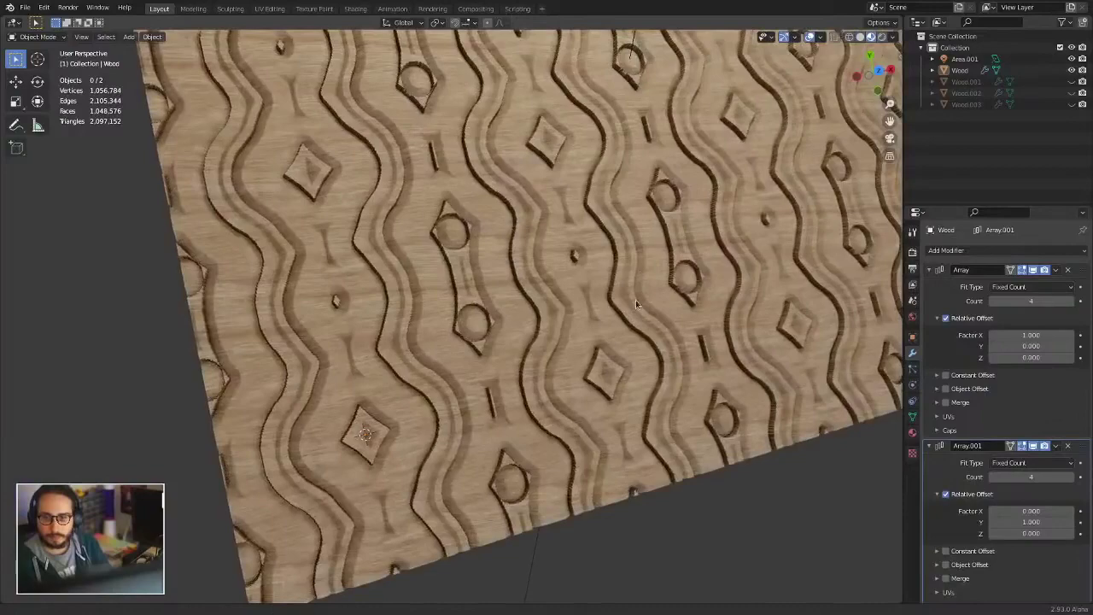
{"action": "middle_click_drag", "start_coordinate": [515, 256], "coordinate": [617, 308]}
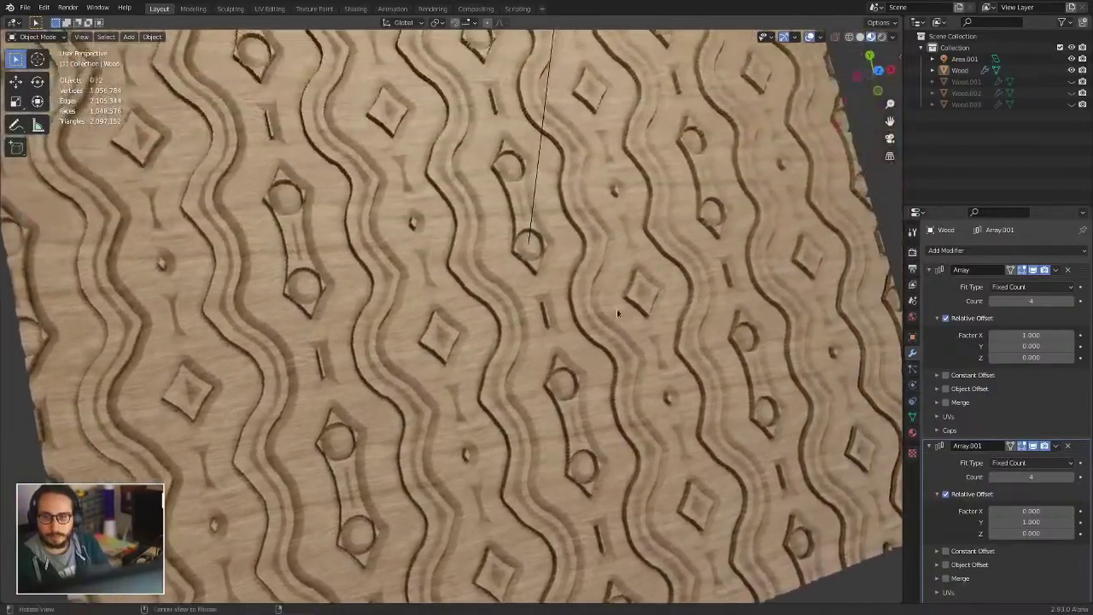
{"action": "scroll", "coordinate": [617, 309], "scroll_direction": "down", "scroll_amount": 5}
{"action": "mouse_move", "coordinate": [561, 344]}
{"action": "middle_mouse_down"}
{"action": "mouse_move", "coordinate": [593, 294]}
{"action": "mouse_move", "coordinate": [627, 296]}
{"action": "mouse_move", "coordinate": [513, 341]}
{"action": "mouse_move", "coordinate": [557, 353]}
{"action": "mouse_move", "coordinate": [529, 336]}
{"action": "mouse_move", "coordinate": [408, 338]}
{"action": "mouse_move", "coordinate": [497, 328]}
{"action": "mouse_move", "coordinate": [391, 301]}
{"action": "mouse_move", "coordinate": [521, 268]}
{"action": "mouse_move", "coordinate": [697, 285]}
{"action": "mouse_move", "coordinate": [461, 365]}
{"action": "mouse_move", "coordinate": [441, 432]}
{"action": "mouse_move", "coordinate": [680, 315]}
{"action": "mouse_move", "coordinate": [565, 315]}
{"action": "middle_mouse_up"}
{"action": "left_click", "coordinate": [487, 356]}
{"action": "key", "text": "alt+a"}
{"action": "scroll", "coordinate": [496, 328], "scroll_direction": "up", "scroll_amount": 2}
{"action": "scroll", "coordinate": [391, 301], "scroll_direction": "down", "scroll_amount": 5}
{"action": "scroll", "coordinate": [462, 366], "scroll_direction": "up", "scroll_amount": 5}
{"action": "scroll", "coordinate": [565, 315], "scroll_direction": "down", "scroll_amount": 2}
{"action": "scroll", "coordinate": [565, 315], "scroll_direction": "down", "scroll_amount": 2}
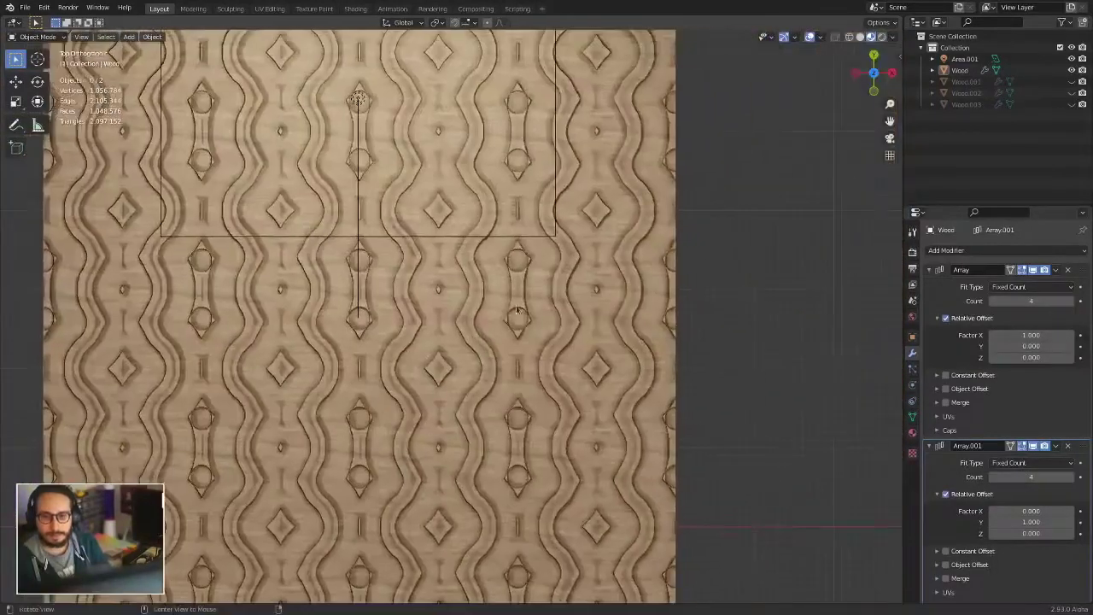
{"action": "middle_click_drag", "start_coordinate": [449, 355], "coordinate": [504, 366], "text": "shift"}
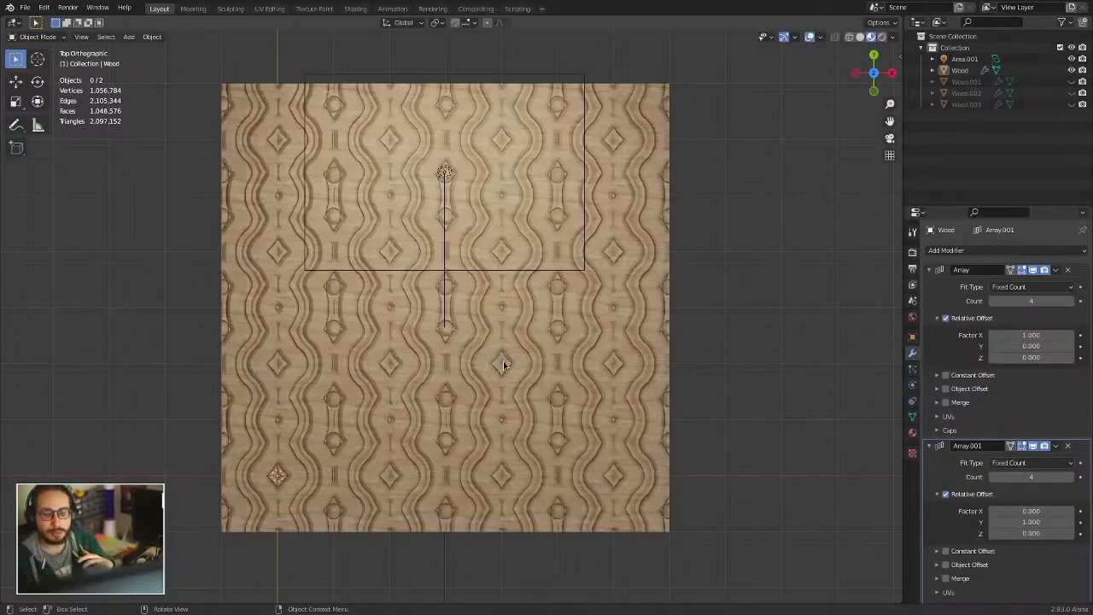
- Open the ribbon scene .blend file without saving the current tiles scene
{"action": "left_click", "coordinate": [26, 8]}
{"action": "mouse_move", "coordinate": [53, 43]}
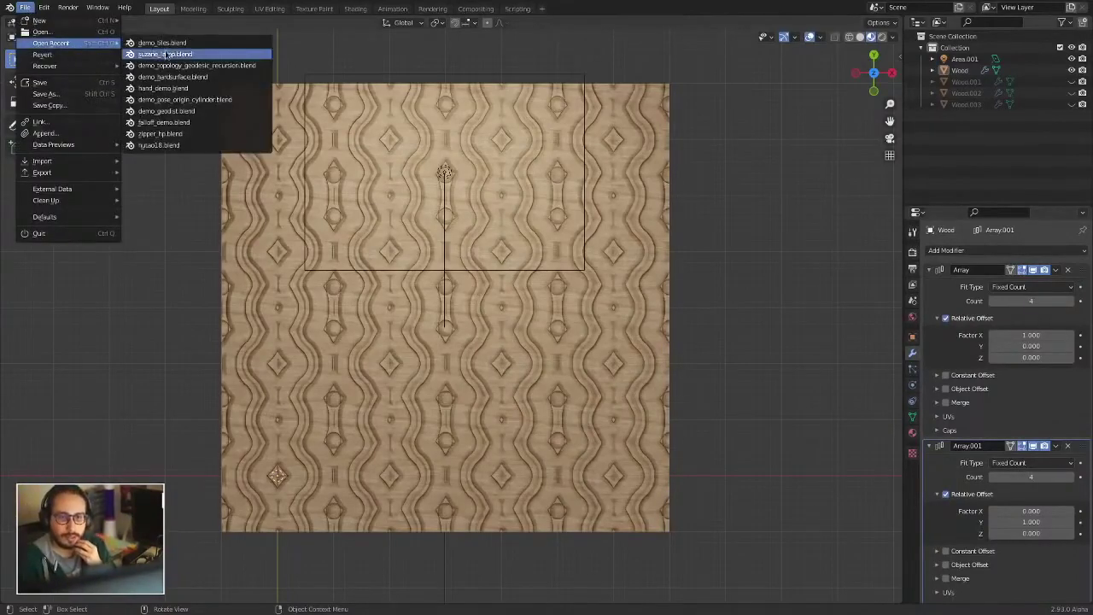
{"action": "key", "text": "Return"}
{"action": "left_click", "coordinate": [495, 328]}
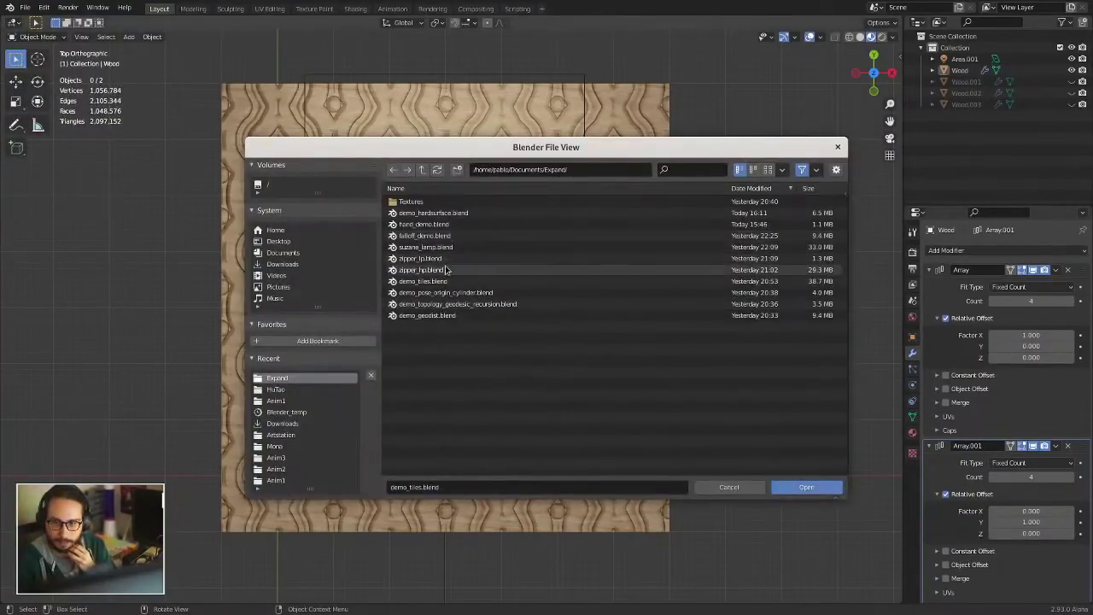
{"action": "double_click", "coordinate": [421, 270]}
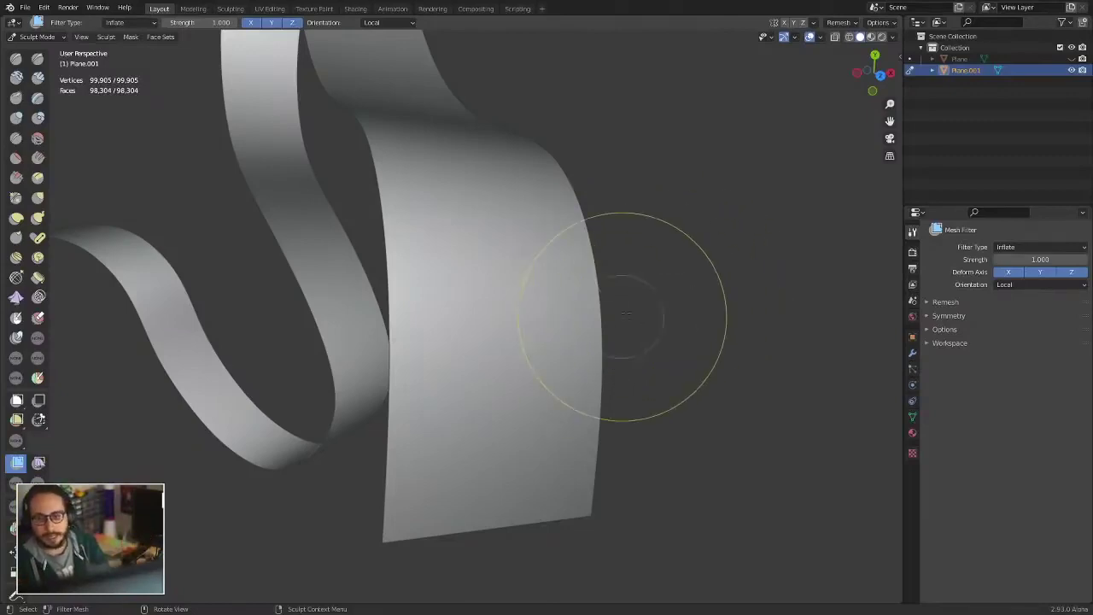
- Mask a strip across the ribbon with Expand, then invert so the centre band is masked
{"action": "left_click_drag", "start_coordinate": [620, 308], "coordinate": [342, 293], "text": "alt"}
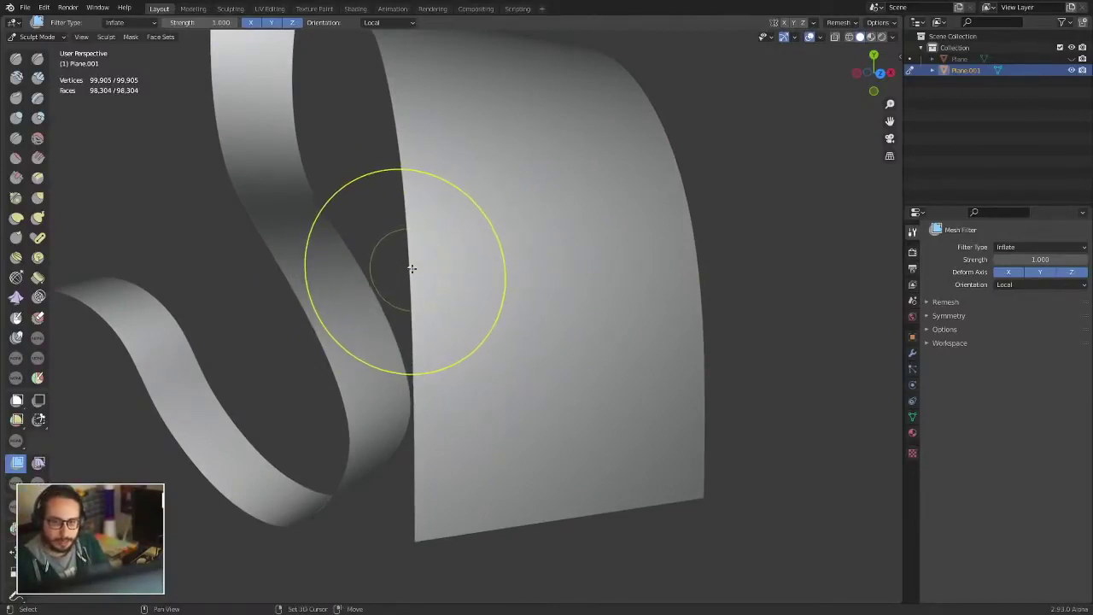
{"action": "key", "text": "shift+a"}
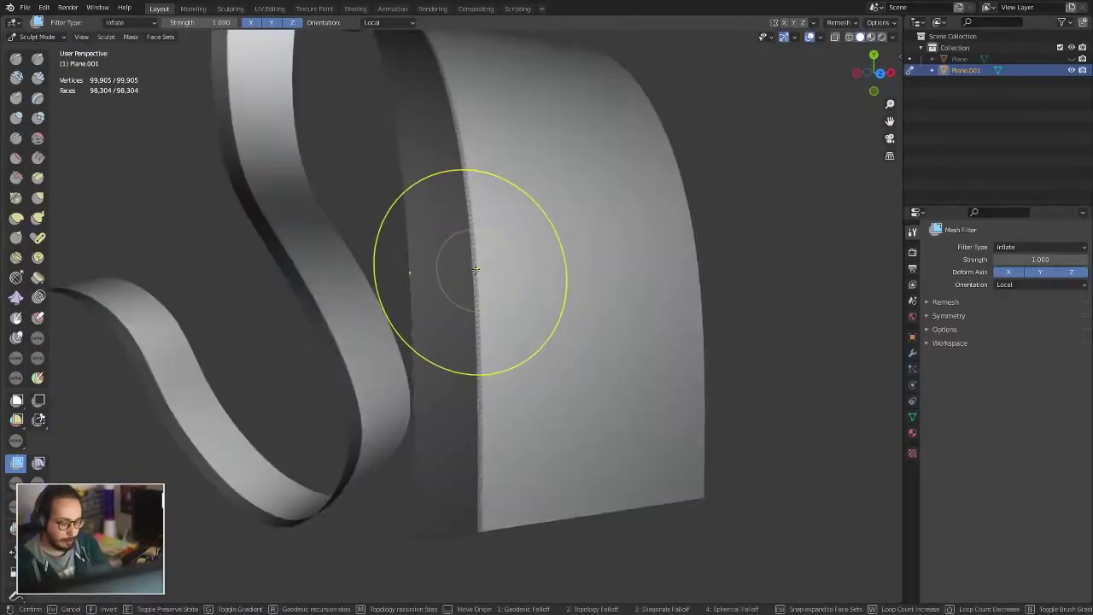
{"action": "left_click", "coordinate": [476, 270]}
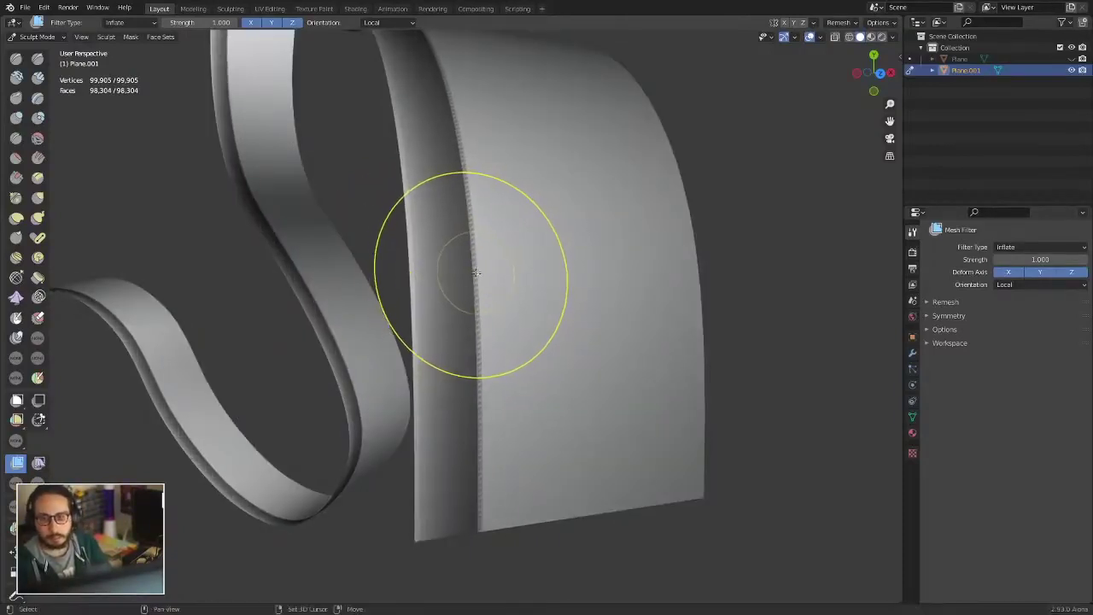
{"action": "middle_click_drag", "start_coordinate": [464, 264], "coordinate": [644, 264]}
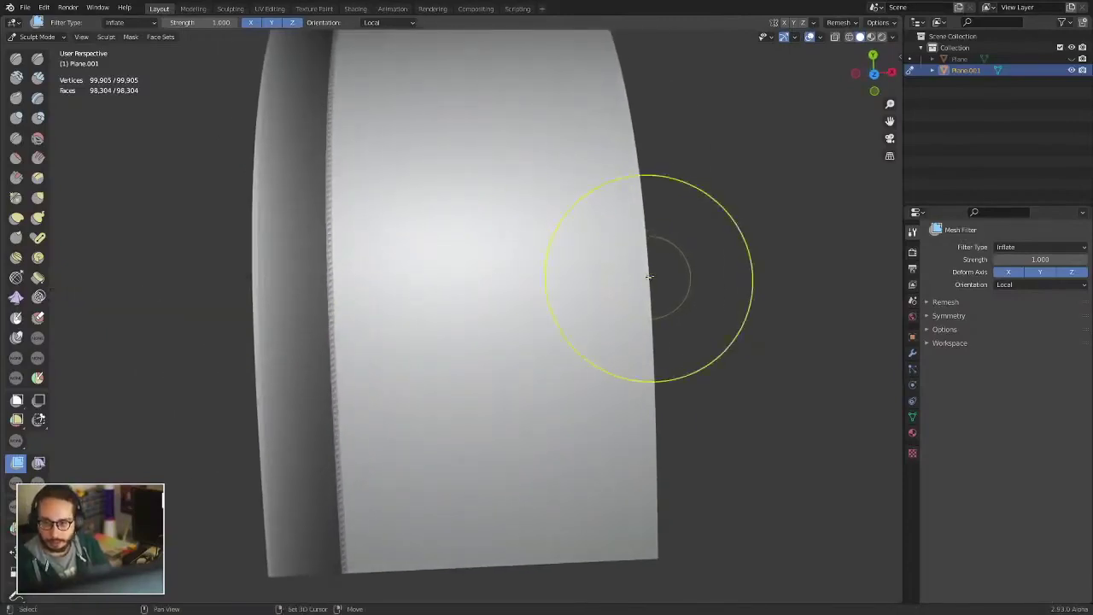
{"action": "key", "text": "shift+a"}
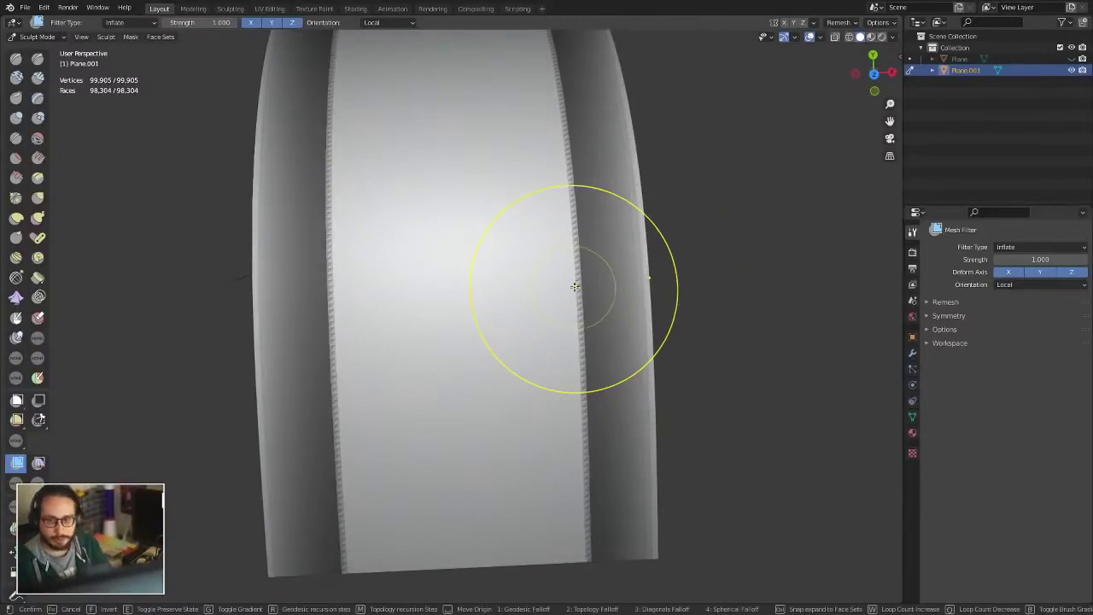
{"action": "left_click", "coordinate": [569, 288]}
{"action": "key", "text": "a"}
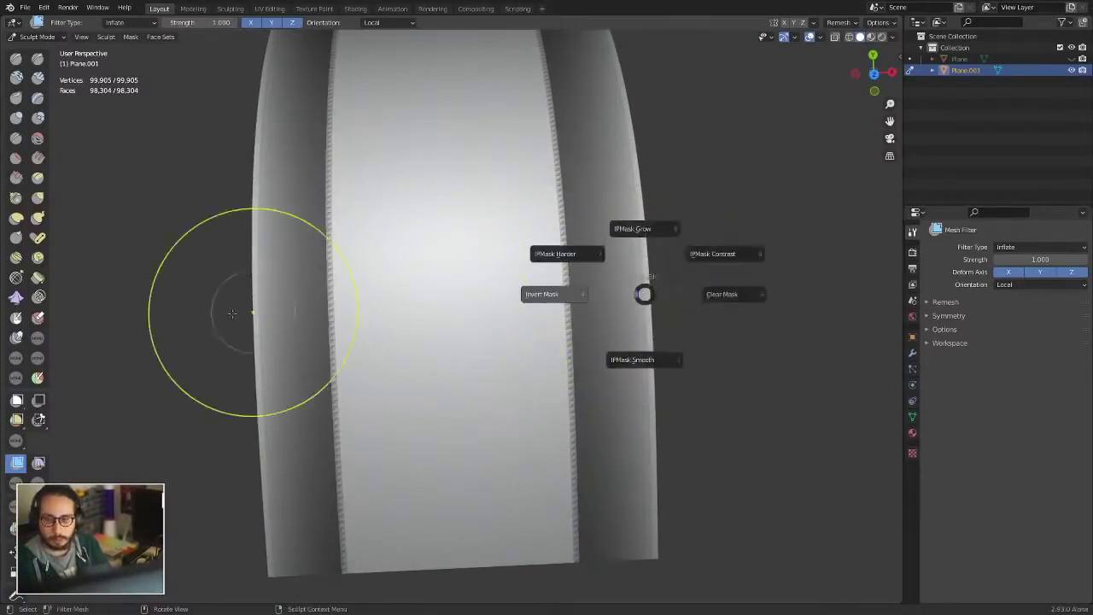
{"action": "left_click", "coordinate": [232, 310]}
- Expand across the edge bands into repeating square film-strip sections and confirm
{"action": "mouse_move", "coordinate": [480, 325]}
{"action": "middle_mouse_down"}
{"action": "mouse_move", "coordinate": [495, 325]}
{"action": "mouse_move", "coordinate": [524, 244]}
{"action": "mouse_move", "coordinate": [517, 324]}
{"action": "mouse_move", "coordinate": [470, 384]}
{"action": "middle_mouse_up"}
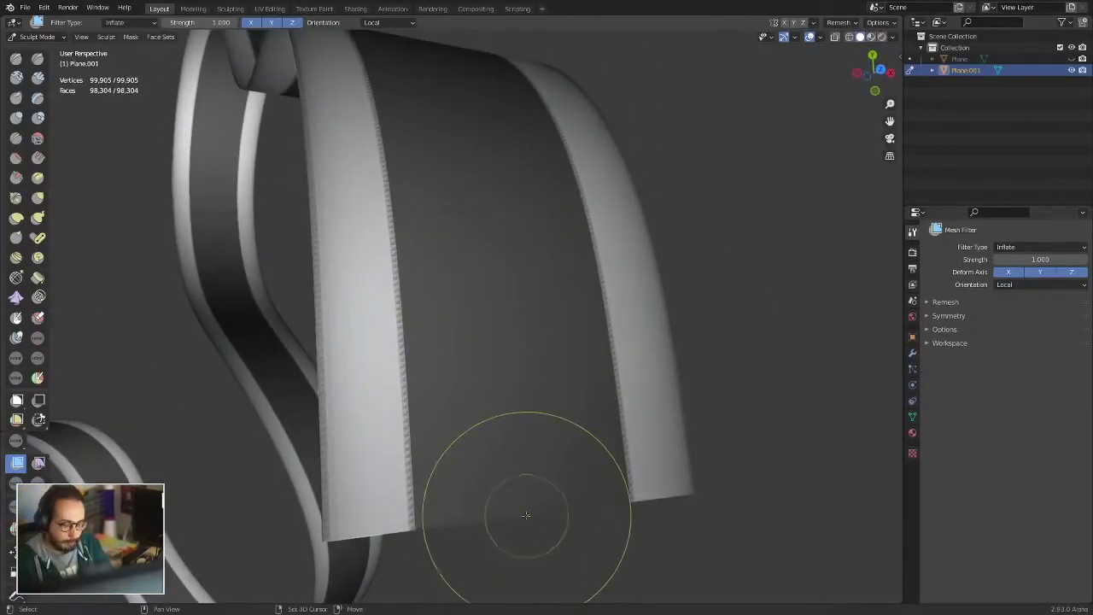
{"action": "key", "text": "shift+a"}
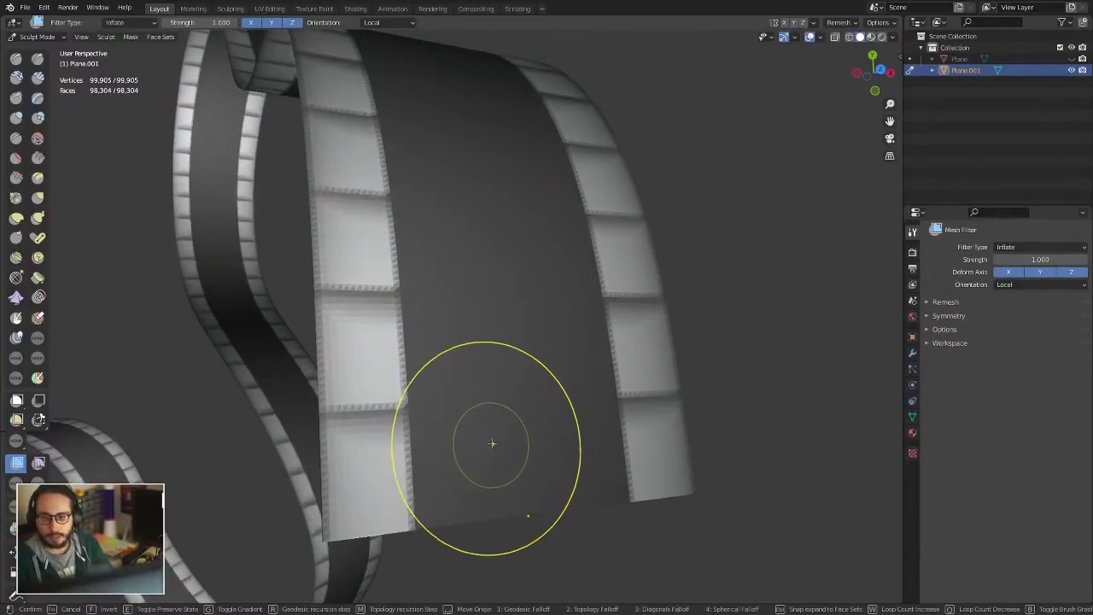
{"action": "left_click", "coordinate": [491, 442]}
{"action": "mouse_move", "coordinate": [491, 442]}
{"action": "middle_mouse_down"}
{"action": "mouse_move", "coordinate": [410, 359]}
{"action": "mouse_move", "coordinate": [476, 439]}
{"action": "middle_mouse_up"}
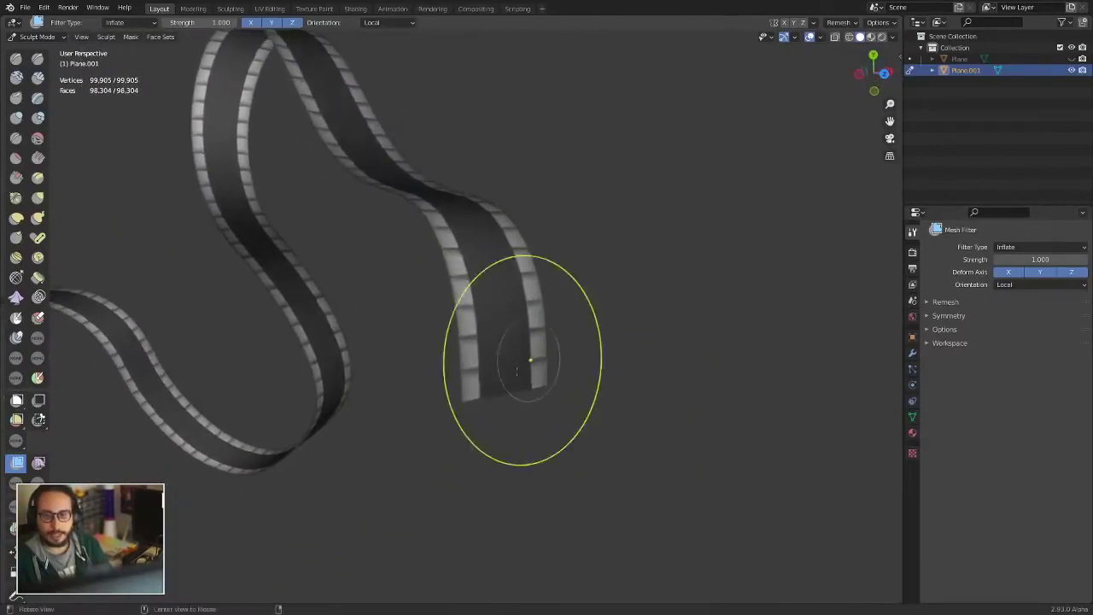
{"action": "middle_click_drag", "start_coordinate": [531, 361], "coordinate": [544, 300]}
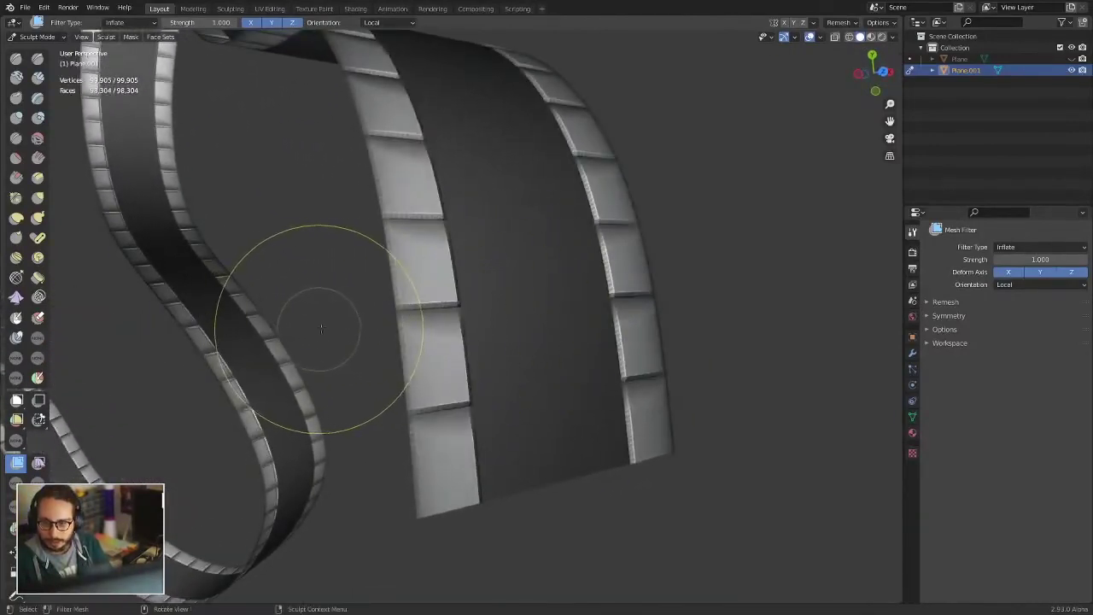
- Inflate the unmasked edge bands into raised square blocks and zoom in to inspect
{"action": "left_click_drag", "start_coordinate": [493, 313], "coordinate": [244, 319]}
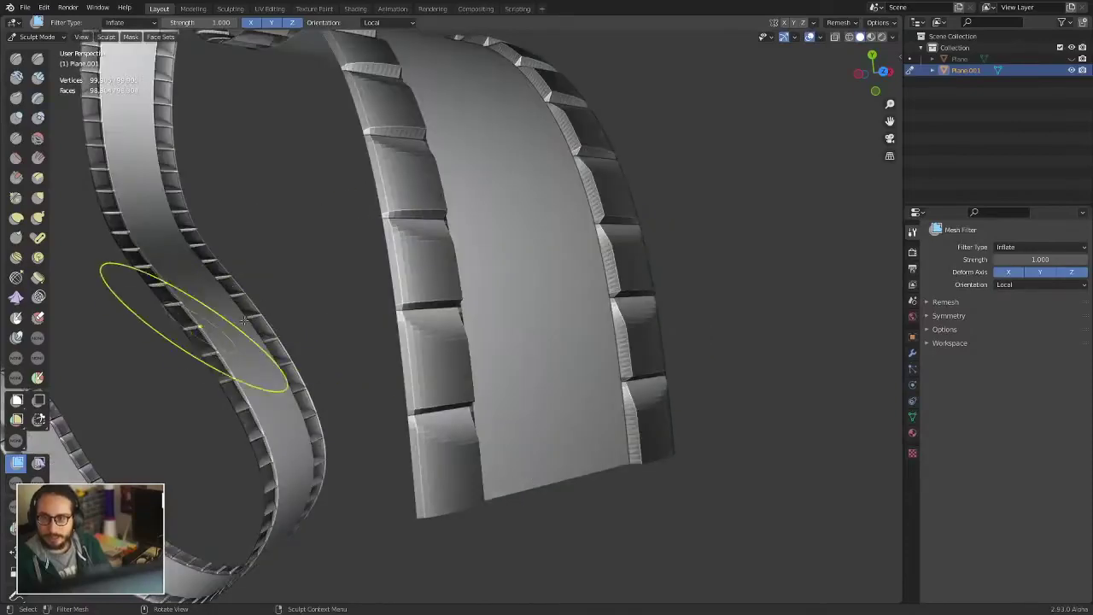
{"action": "mouse_move", "coordinate": [245, 319]}
{"action": "middle_mouse_down"}
{"action": "mouse_move", "coordinate": [464, 293]}
{"action": "mouse_move", "coordinate": [517, 414]}
{"action": "mouse_move", "coordinate": [484, 393]}
{"action": "mouse_move", "coordinate": [486, 338]}
{"action": "middle_mouse_up"}
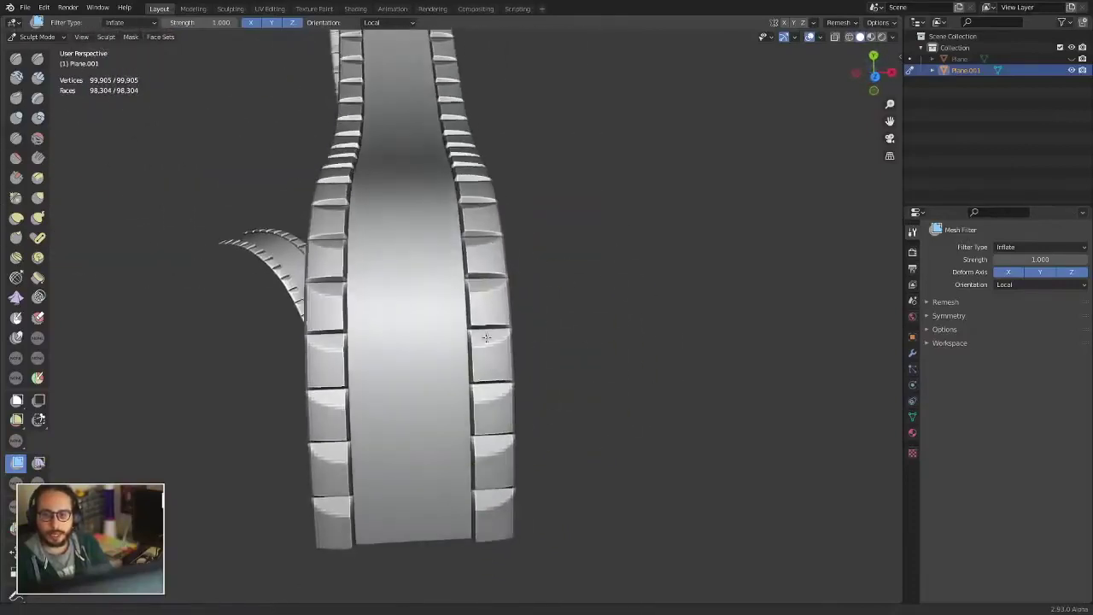
{"action": "scroll", "coordinate": [486, 337], "scroll_direction": "up", "scroll_amount": 4}
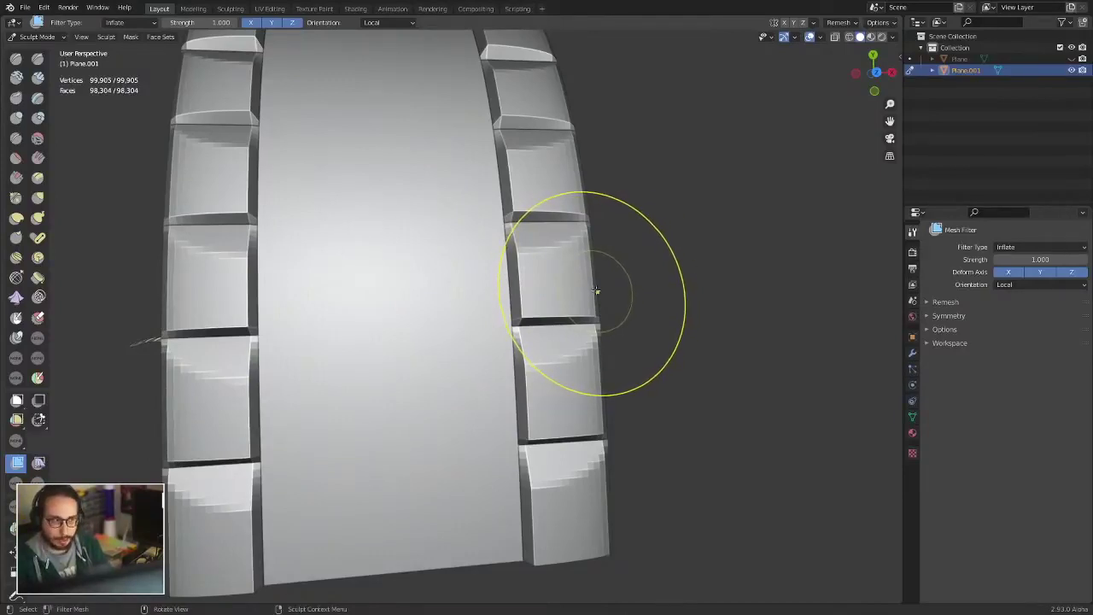
- Grow green and pink face sets from the ribbon's strips with Expand Face Sets
{"action": "key", "text": "shift+w"}
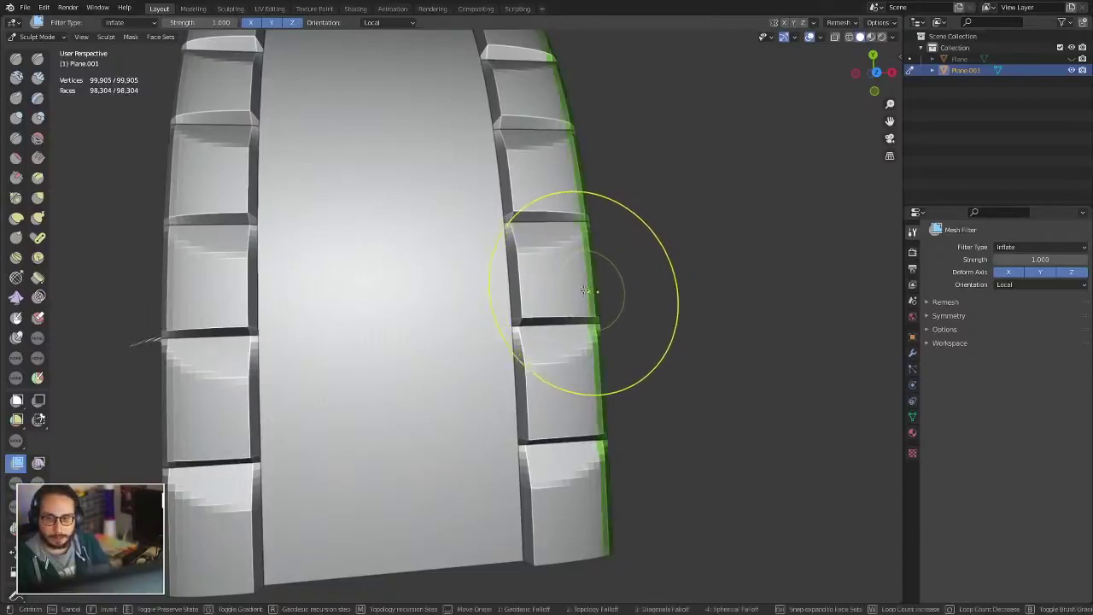
{"action": "left_click", "coordinate": [267, 298]}
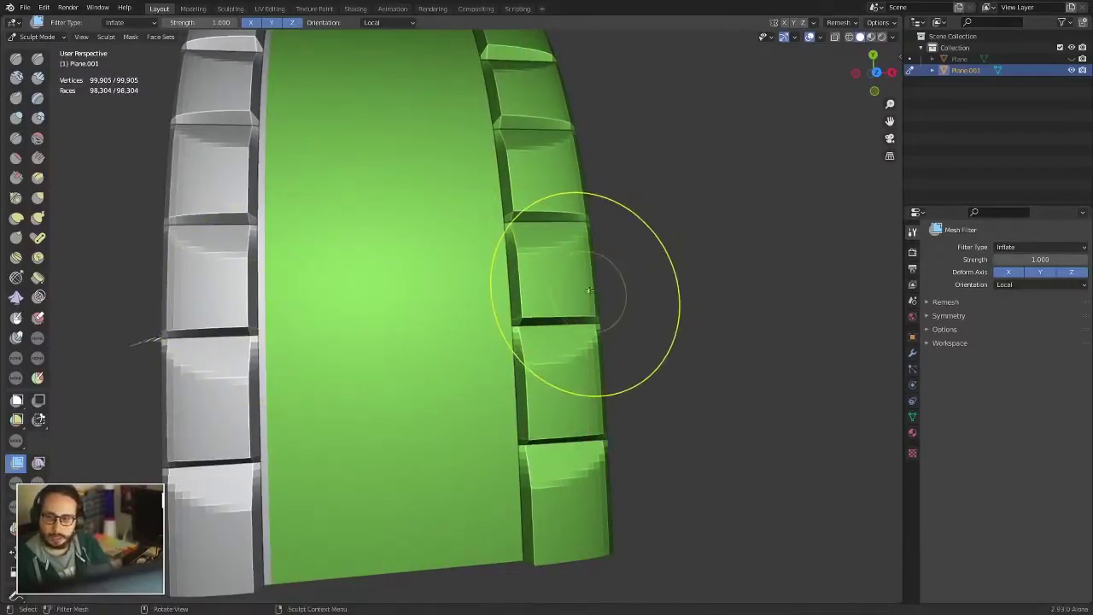
{"action": "key", "text": "shift+w"}
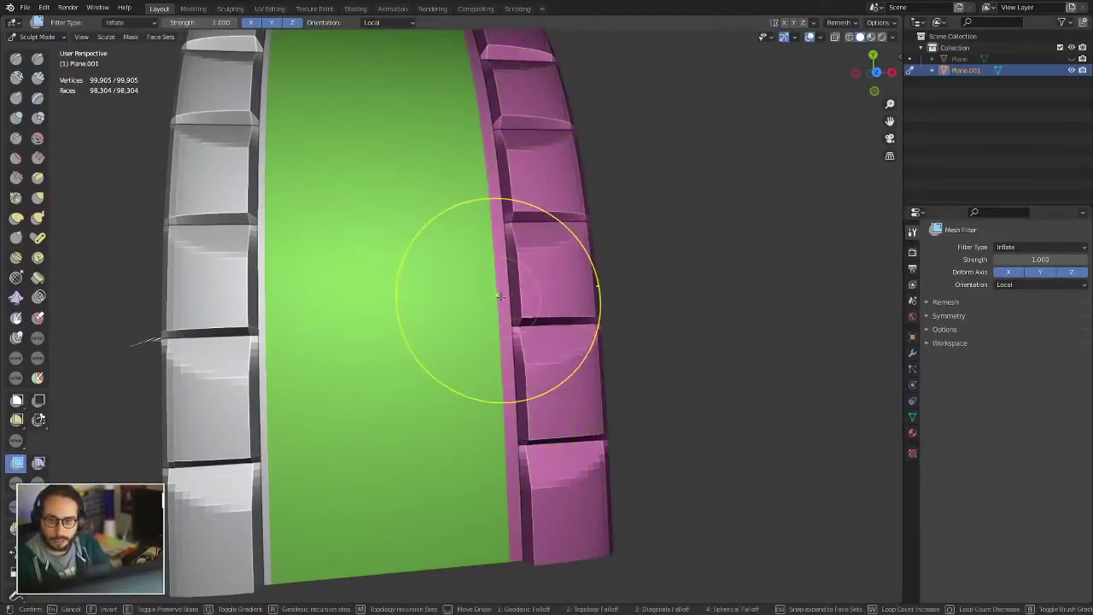
{"action": "left_click", "coordinate": [593, 291]}
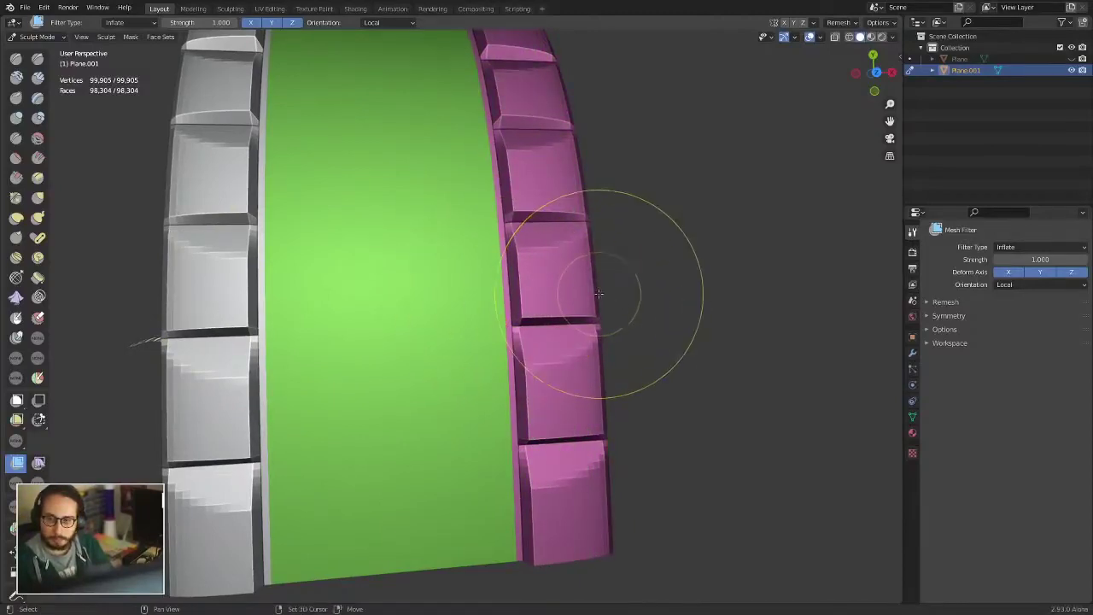
{"action": "key", "text": "shift+w"}
{"action": "key", "text": "Escape"}
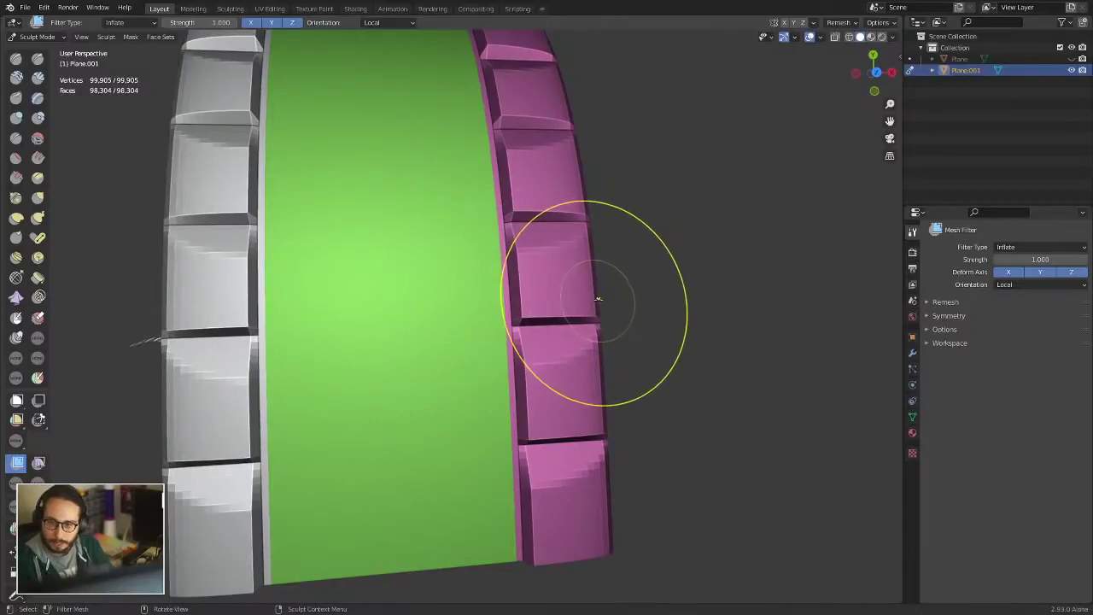
{"action": "key", "text": "shift+w"}
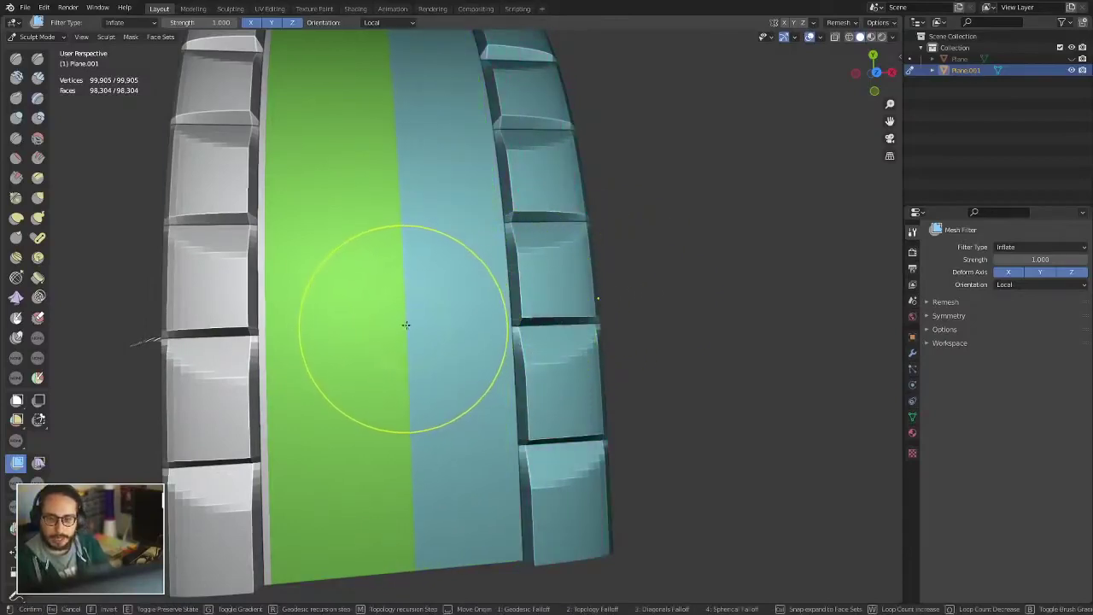
{"action": "left_click", "coordinate": [401, 326]}
- Add teal, cyan and yellow-green face sets on the band, snapping to existing face sets
{"action": "key", "text": "shift+w"}
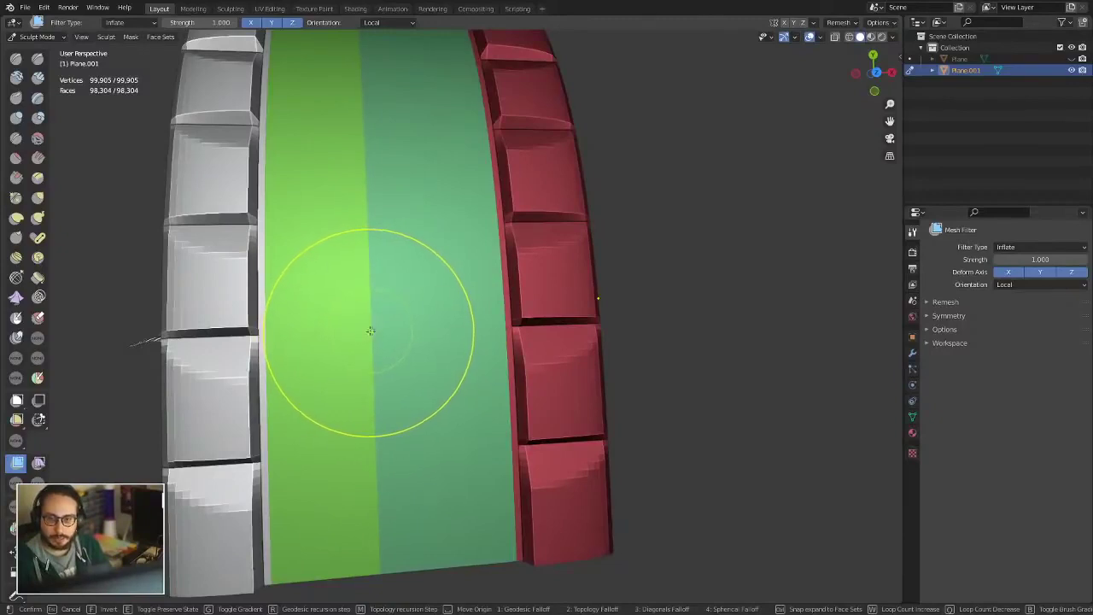
{"action": "left_click", "coordinate": [369, 331]}
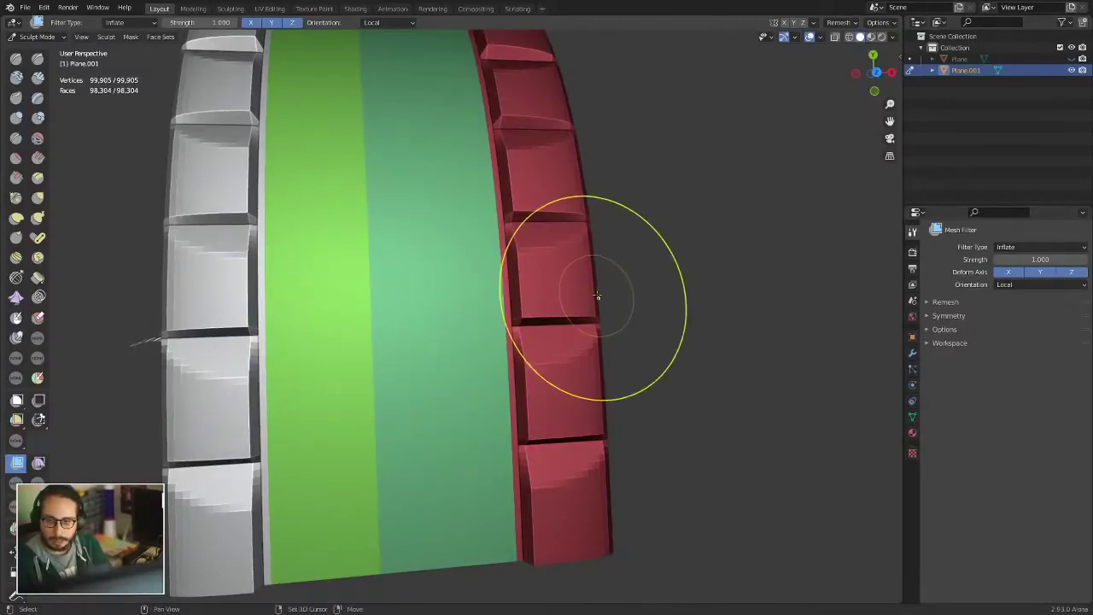
{"action": "key", "text": "shift+w"}
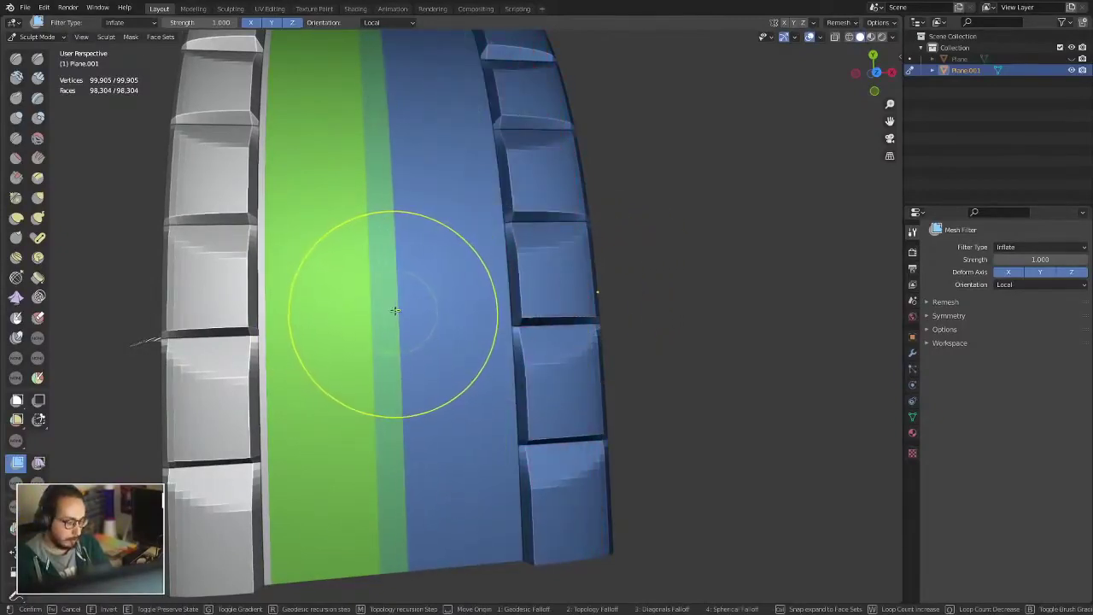
{"action": "key", "text": "w"}
{"action": "left_click", "coordinate": [395, 310]}
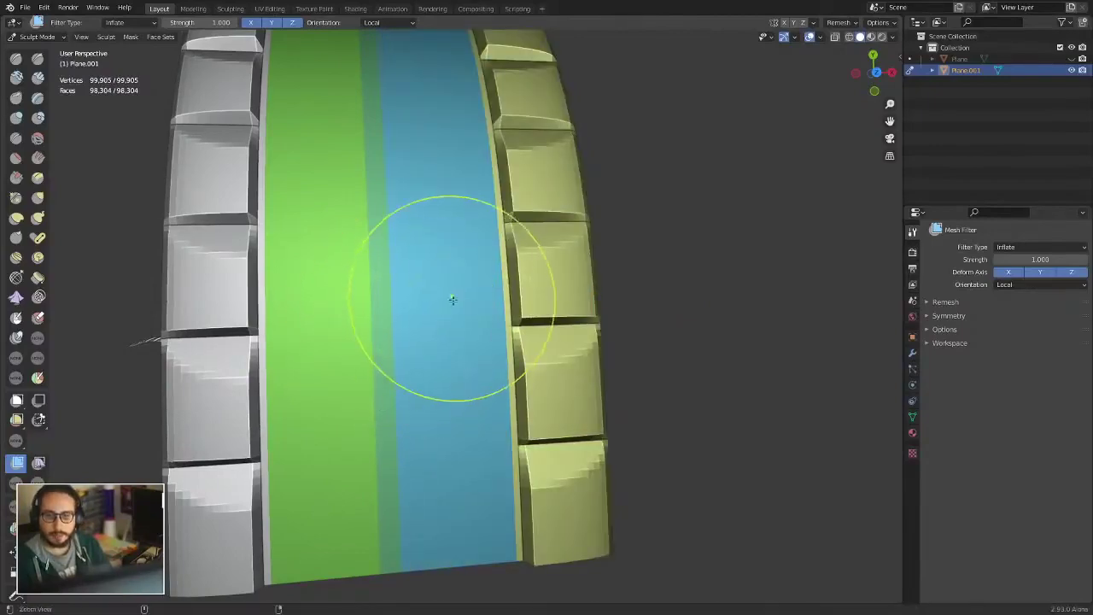
{"action": "scroll", "coordinate": [453, 299], "scroll_direction": "down", "scroll_amount": 5}
{"action": "middle_click_drag", "start_coordinate": [453, 299], "coordinate": [445, 420]}
{"action": "scroll", "coordinate": [496, 299], "scroll_direction": "up", "scroll_amount": 5}
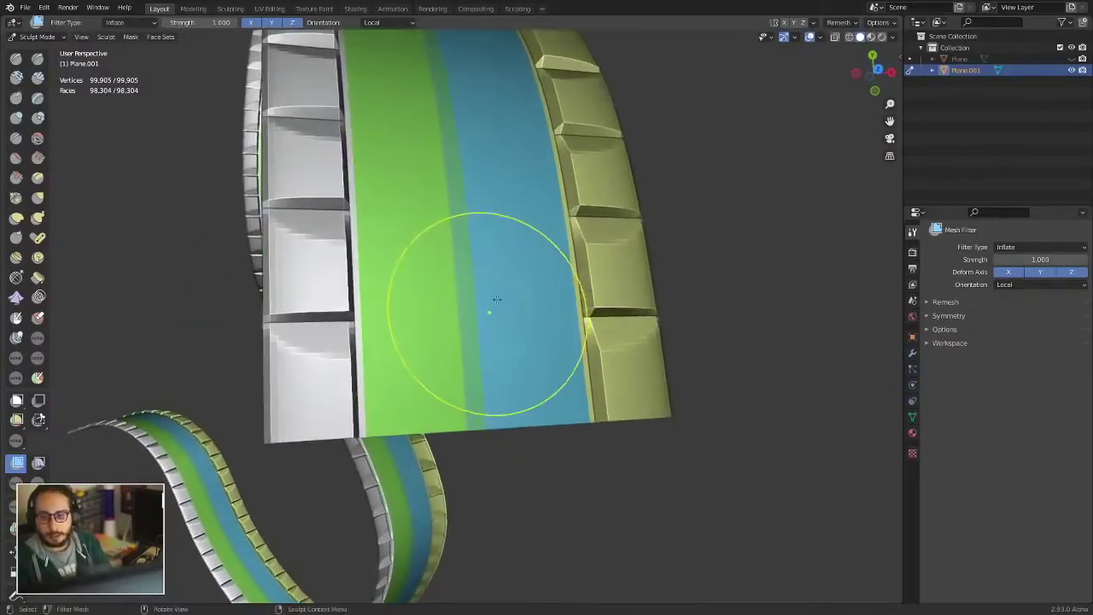
- Expand a mask with several repeating loops along the ribbon and confirm it
{"action": "key", "text": "shift+a"}
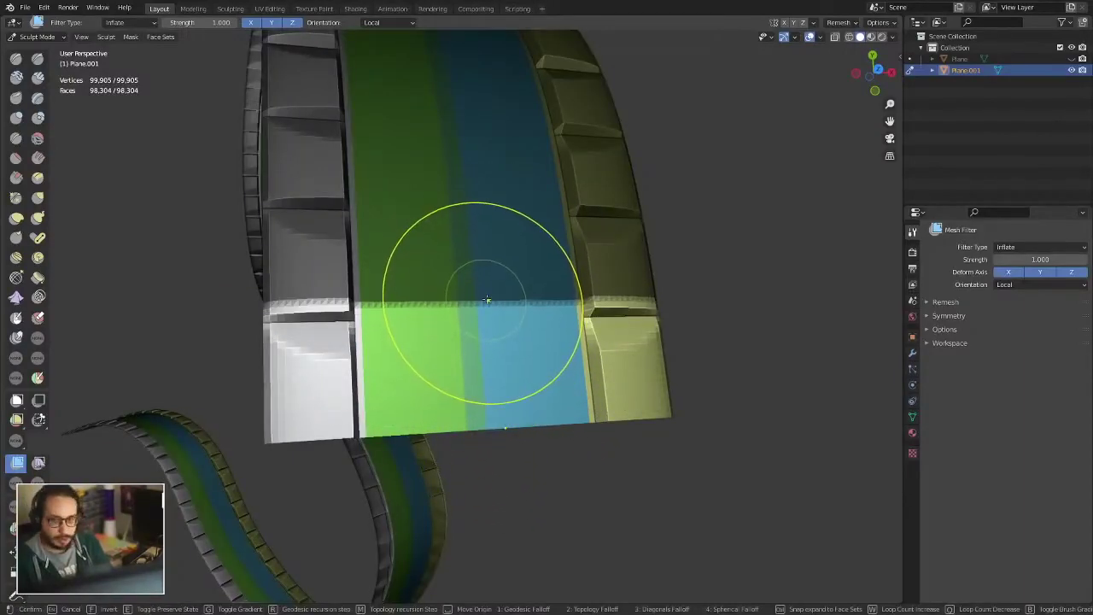
{"action": "key", "text": "w"}
{"action": "key", "text": "w"}
{"action": "key", "text": "w"}
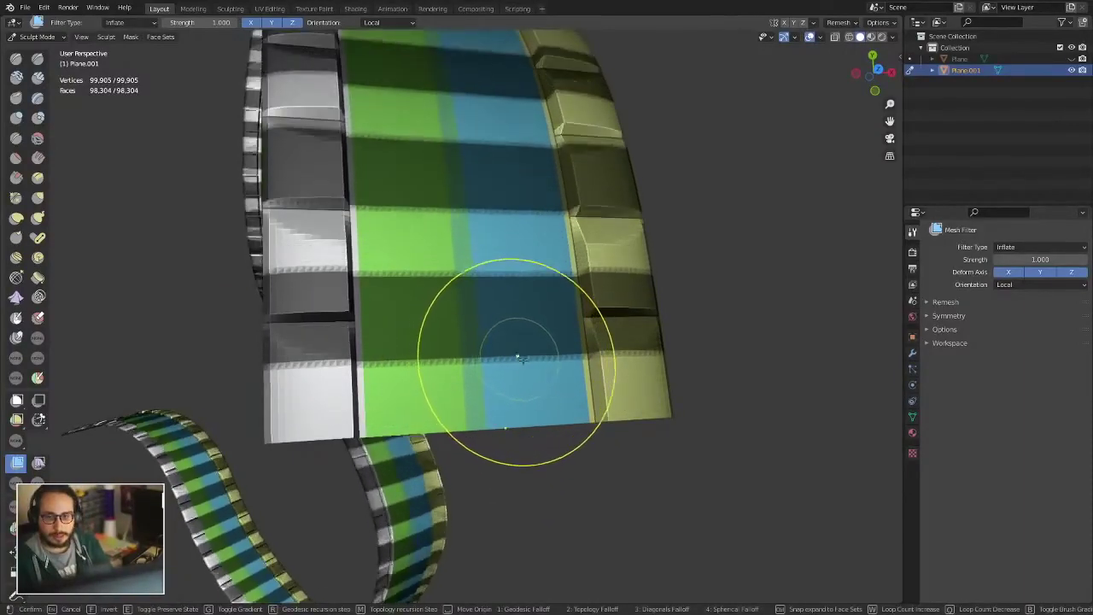
{"action": "key", "text": "w"}
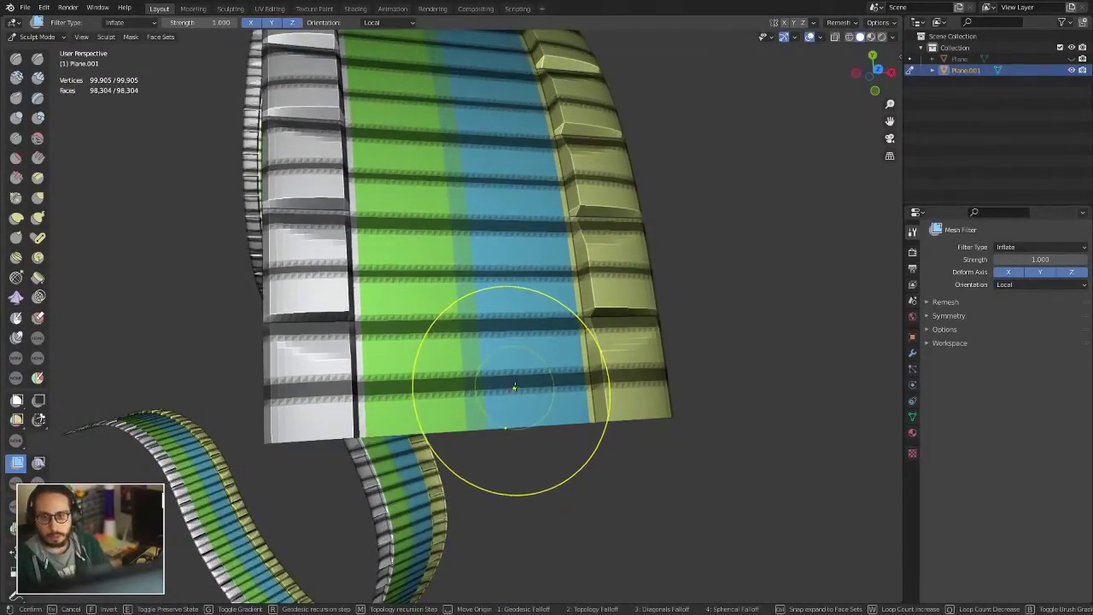
{"action": "key", "text": "w"}
{"action": "left_click", "coordinate": [515, 392]}
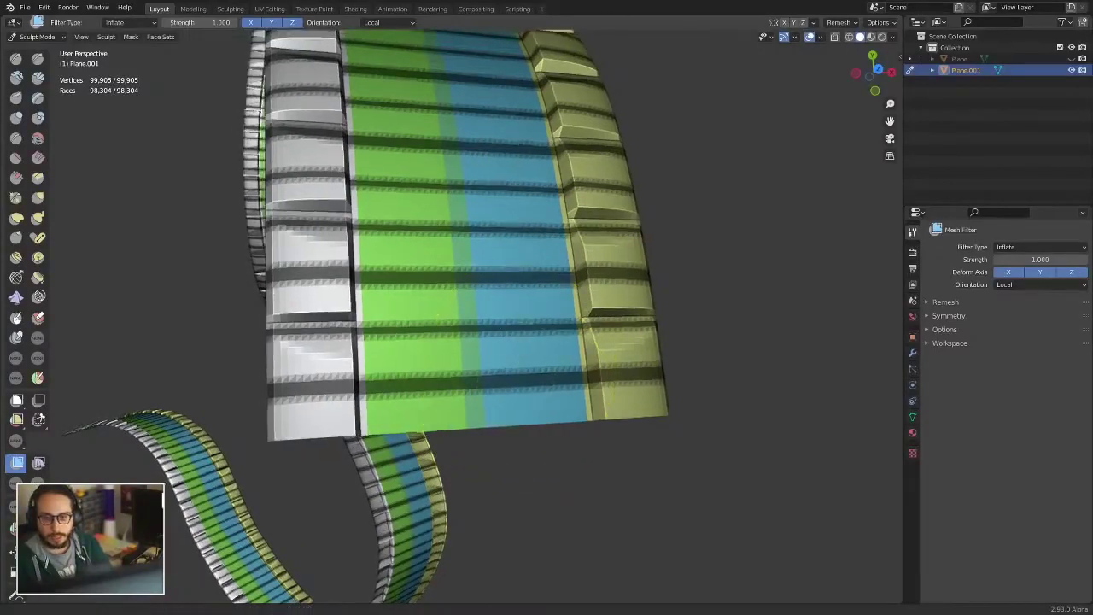
{"action": "mouse_move", "coordinate": [516, 392]}
{"action": "middle_mouse_down"}
{"action": "mouse_move", "coordinate": [565, 438]}
{"action": "mouse_move", "coordinate": [572, 287]}
{"action": "middle_mouse_up"}
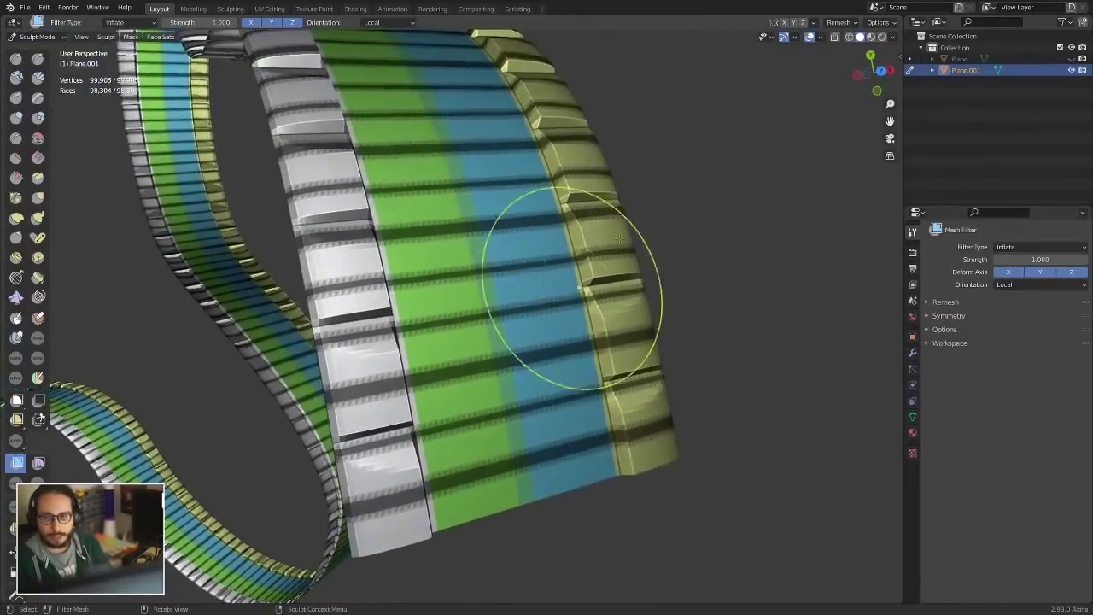
- Check the sculpting options and orbit out to view the whole banded ribbon
{"action": "left_click", "coordinate": [880, 22]}
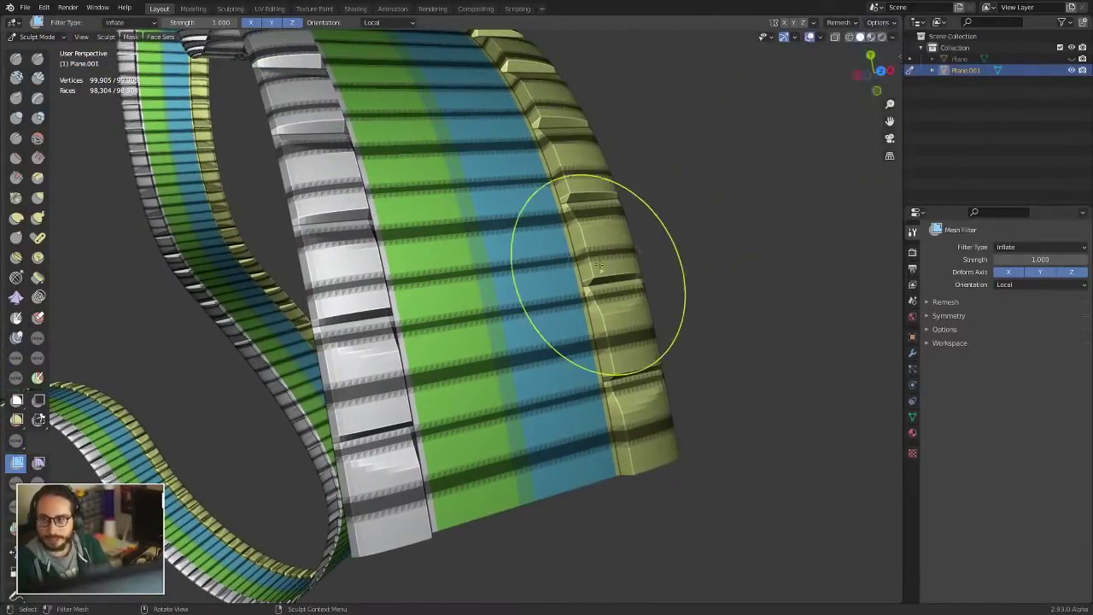
{"action": "middle_click_drag", "start_coordinate": [569, 288], "coordinate": [510, 266]}
{"action": "scroll", "coordinate": [510, 266], "scroll_direction": "up", "scroll_amount": 3}
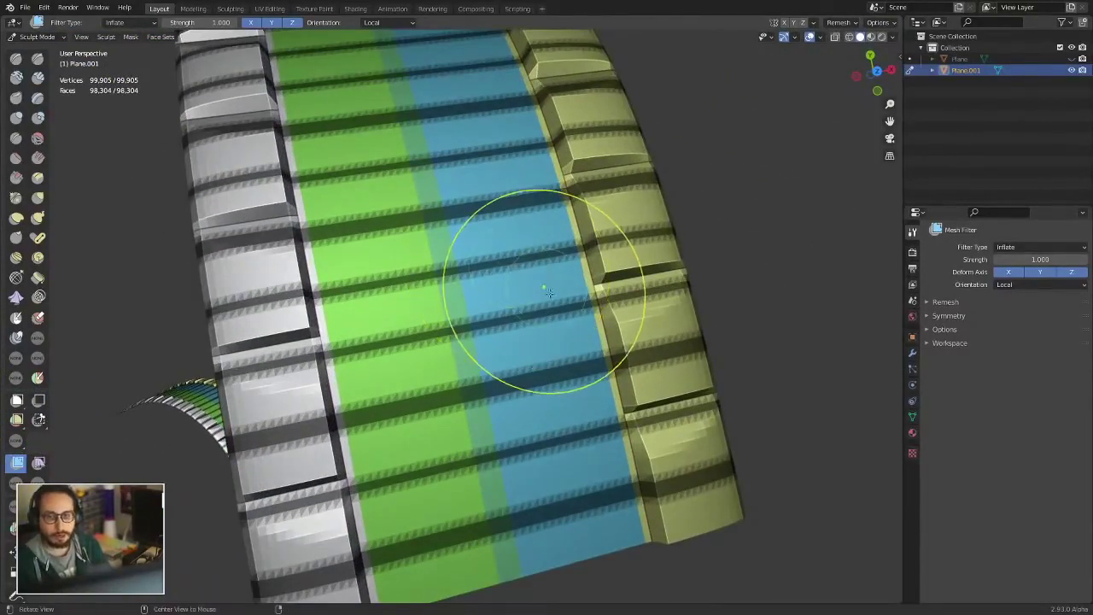
{"action": "middle_click_drag", "start_coordinate": [549, 293], "coordinate": [500, 238]}
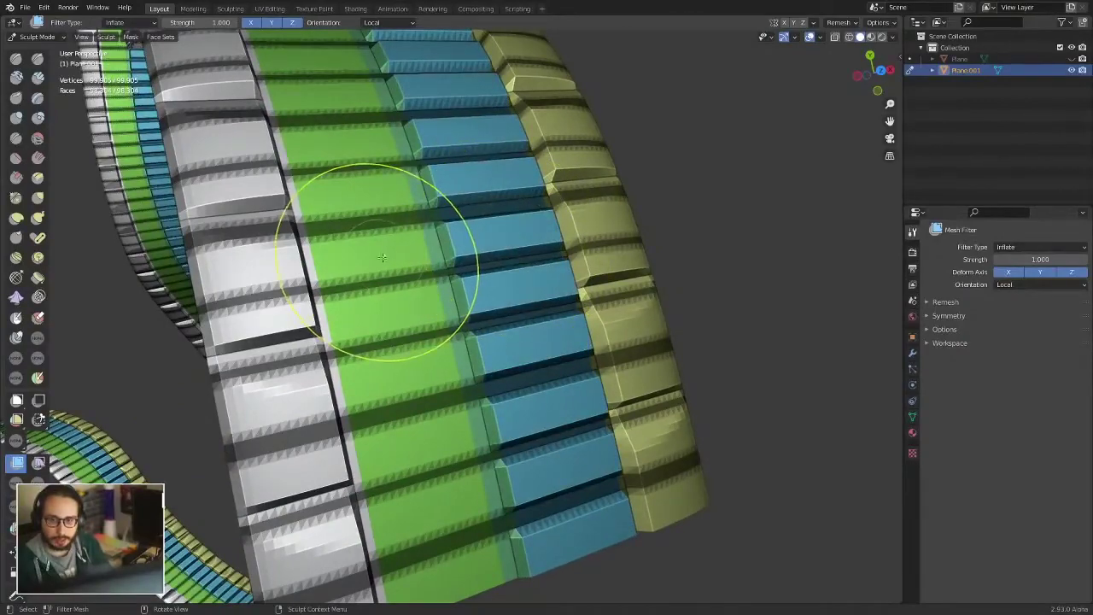
{"action": "middle_click_drag", "start_coordinate": [439, 232], "coordinate": [424, 290]}
{"action": "key", "text": "alt+a"}
{"action": "middle_click_drag", "start_coordinate": [675, 280], "coordinate": [366, 378]}
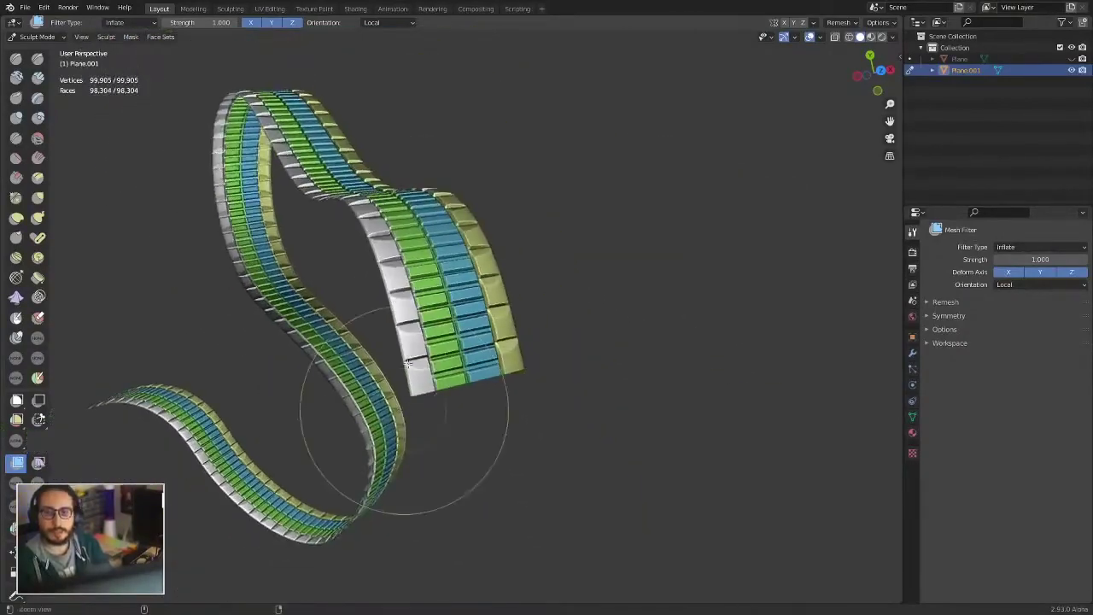
{"action": "key", "text": "ctrl+Tab"}
- Switch to Object Mode and view the block-tiled ribbon from above and in perspective
{"action": "left_click", "coordinate": [408, 237]}
{"action": "mouse_move", "coordinate": [408, 236]}
{"action": "middle_mouse_down"}
{"action": "mouse_move", "coordinate": [588, 297]}
{"action": "mouse_move", "coordinate": [560, 432]}
{"action": "mouse_move", "coordinate": [596, 232]}
{"action": "mouse_move", "coordinate": [485, 322]}
{"action": "mouse_move", "coordinate": [419, 353]}
{"action": "middle_mouse_up"}
{"action": "mouse_move", "coordinate": [563, 311]}
{"action": "middle_mouse_down"}
{"action": "mouse_move", "coordinate": [586, 312]}
{"action": "mouse_move", "coordinate": [517, 313]}
{"action": "mouse_move", "coordinate": [575, 332]}
{"action": "mouse_move", "coordinate": [397, 333]}
{"action": "middle_mouse_up"}
{"action": "scroll", "coordinate": [397, 333], "scroll_direction": "down", "scroll_amount": 3}
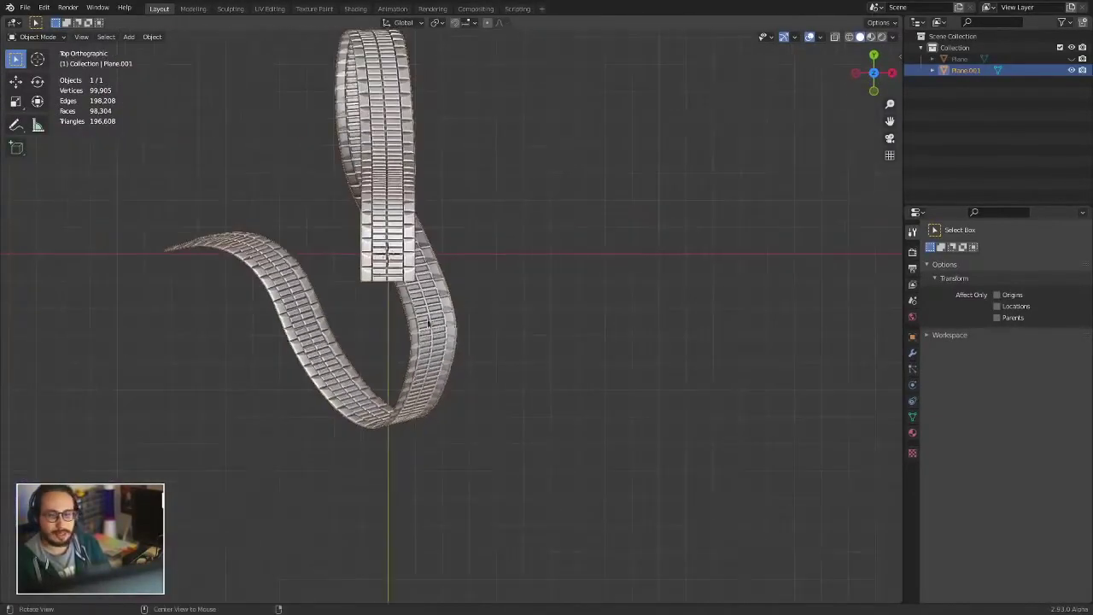
{"action": "mouse_move", "coordinate": [485, 367]}
{"action": "middle_mouse_down"}
{"action": "mouse_move", "coordinate": [576, 401]}
{"action": "mouse_move", "coordinate": [549, 339]}
{"action": "mouse_move", "coordinate": [470, 450]}
{"action": "mouse_move", "coordinate": [498, 370]}
{"action": "middle_mouse_up"}
{"action": "scroll", "coordinate": [559, 305], "scroll_direction": "up", "scroll_amount": 3}
{"action": "scroll", "coordinate": [507, 359], "scroll_direction": "down", "scroll_amount": 3}
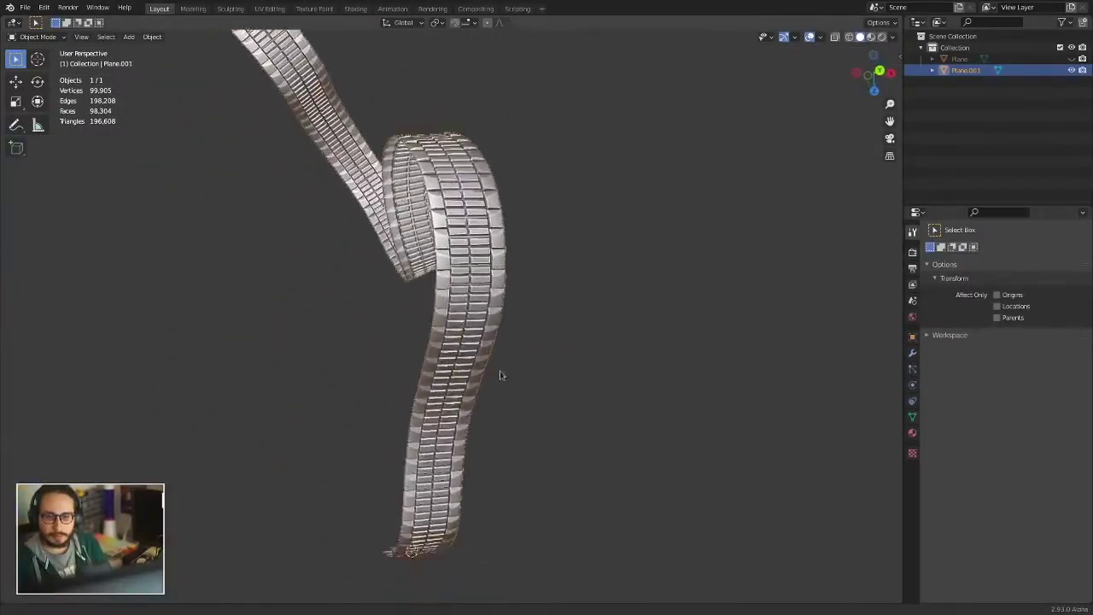
{"action": "scroll", "coordinate": [518, 342], "scroll_direction": "up", "scroll_amount": 4}
{"action": "middle_click_drag", "start_coordinate": [617, 256], "coordinate": [368, 438]}
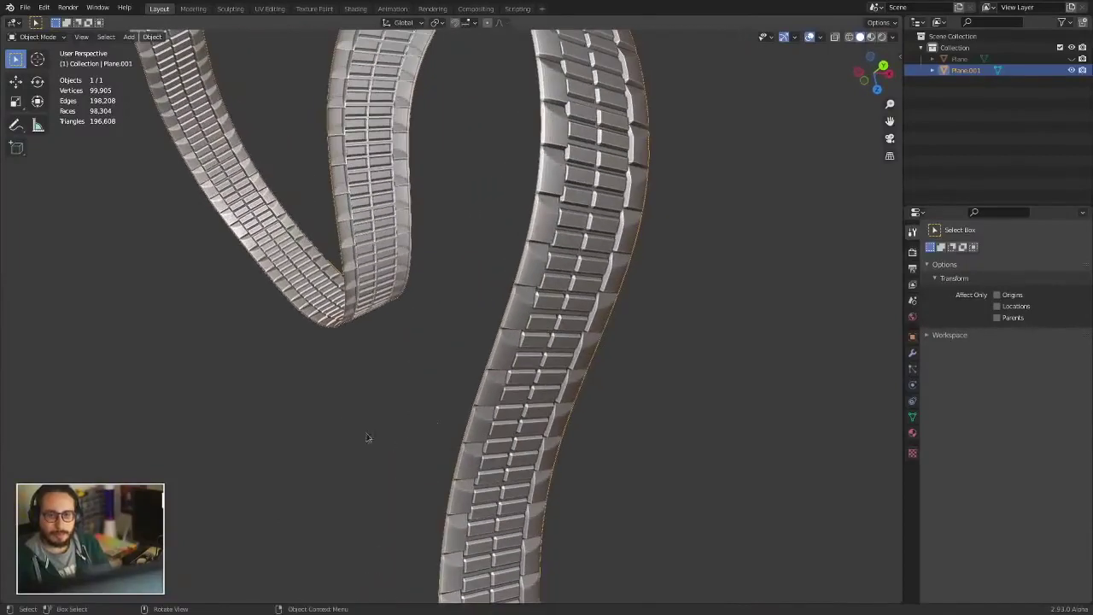
- Start a new Sculpting file, discarding the unsaved ribbon, and select the Grab brush
{"action": "left_click", "coordinate": [25, 7]}
{"action": "mouse_move", "coordinate": [40, 20]}
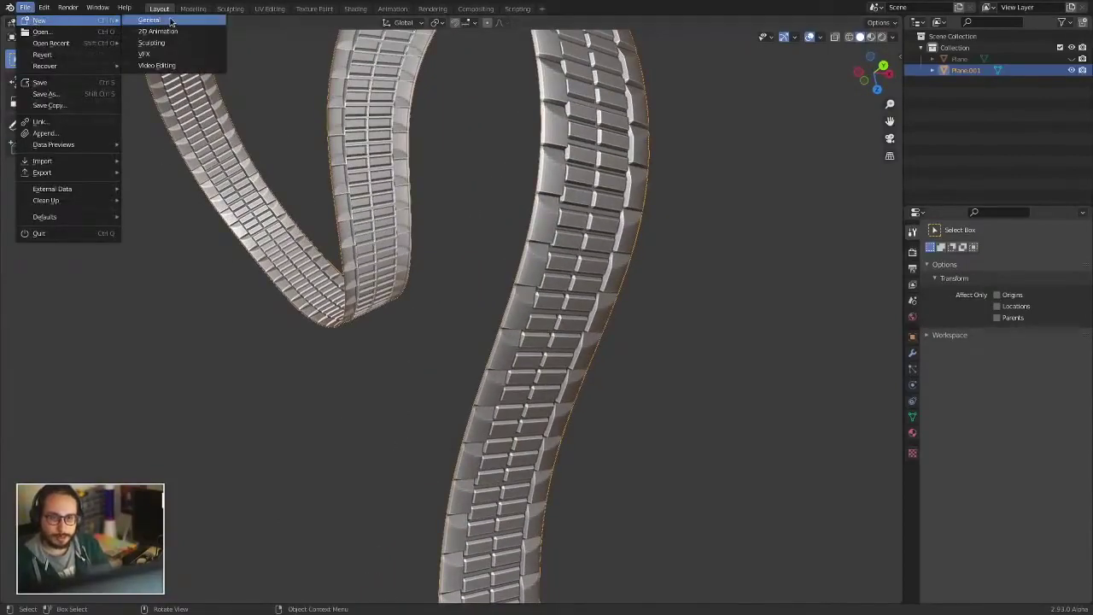
{"action": "left_click", "coordinate": [169, 19]}
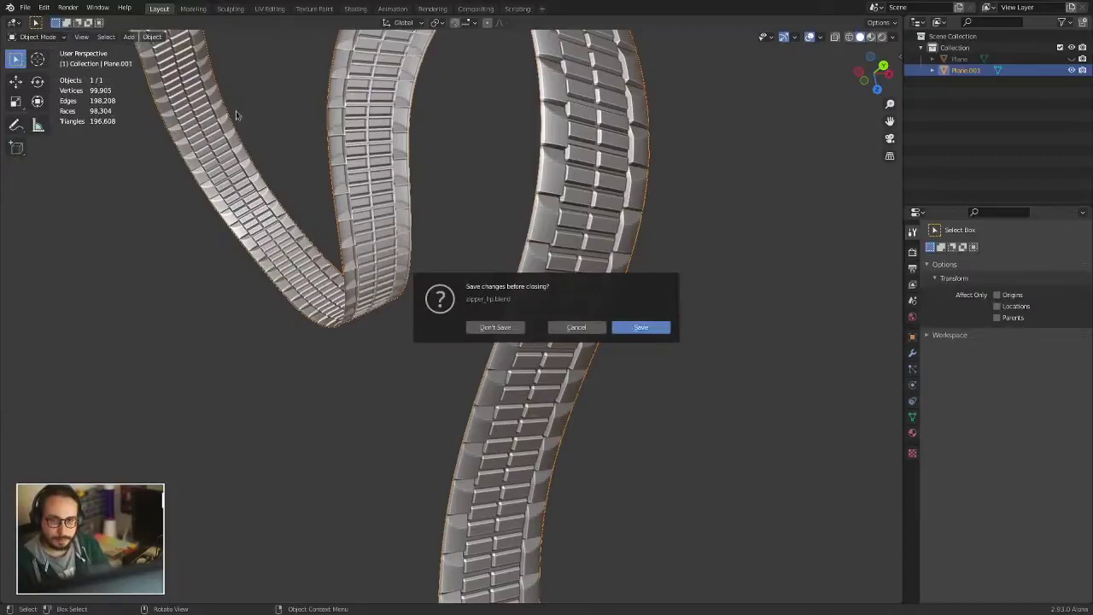
{"action": "left_click", "coordinate": [483, 329]}
{"action": "left_click", "coordinate": [38, 197]}
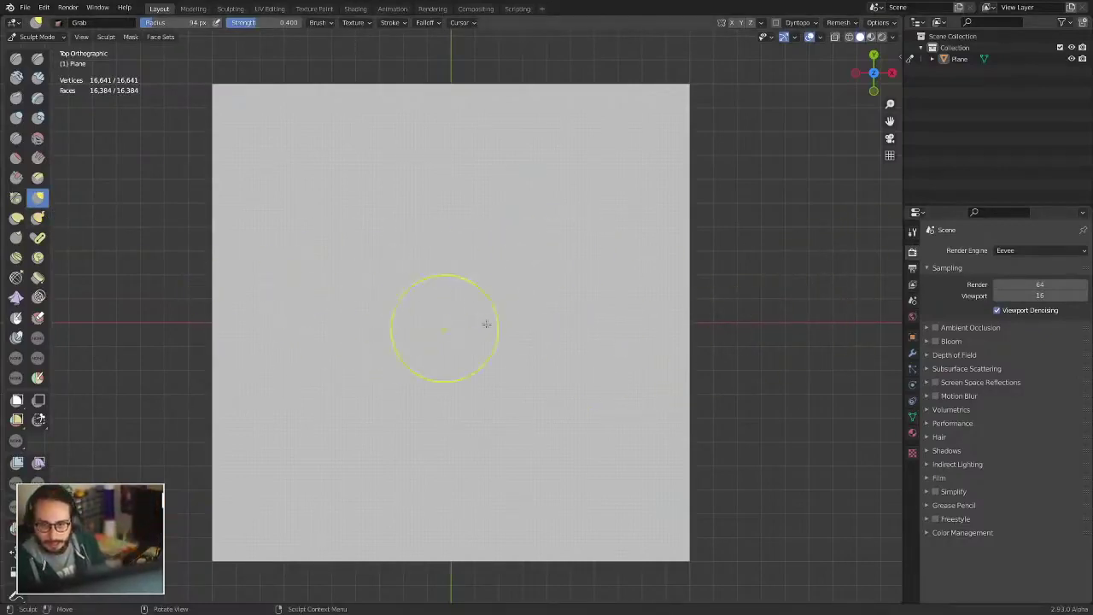
- Select the Snake Hook brush and give it a new texture with 3D mapping
{"action": "left_click", "coordinate": [37, 219]}
{"action": "left_click", "coordinate": [910, 236]}
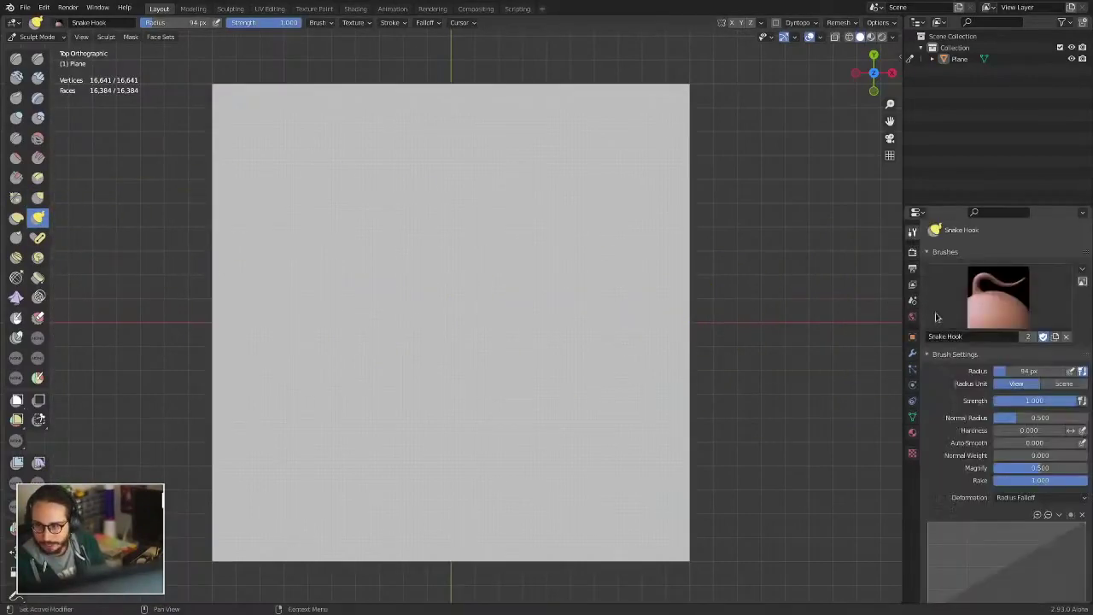
{"action": "scroll", "coordinate": [980, 359], "scroll_direction": "down", "scroll_amount": 5}
{"action": "scroll", "coordinate": [980, 359], "scroll_direction": "down", "scroll_amount": 5}
{"action": "scroll", "coordinate": [980, 359], "scroll_direction": "down", "scroll_amount": 5}
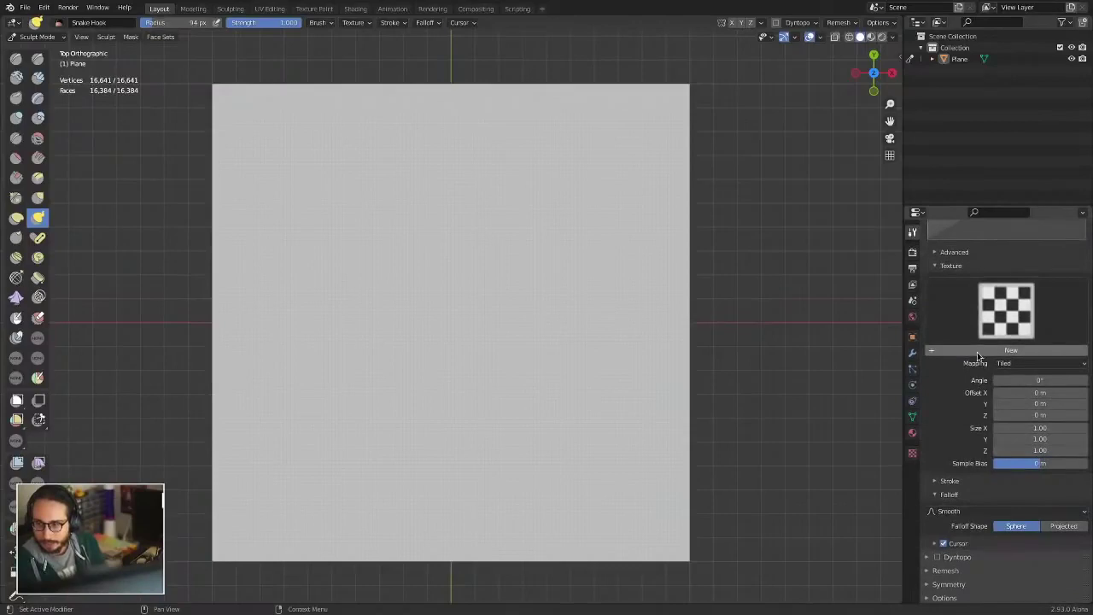
{"action": "left_click", "coordinate": [979, 352]}
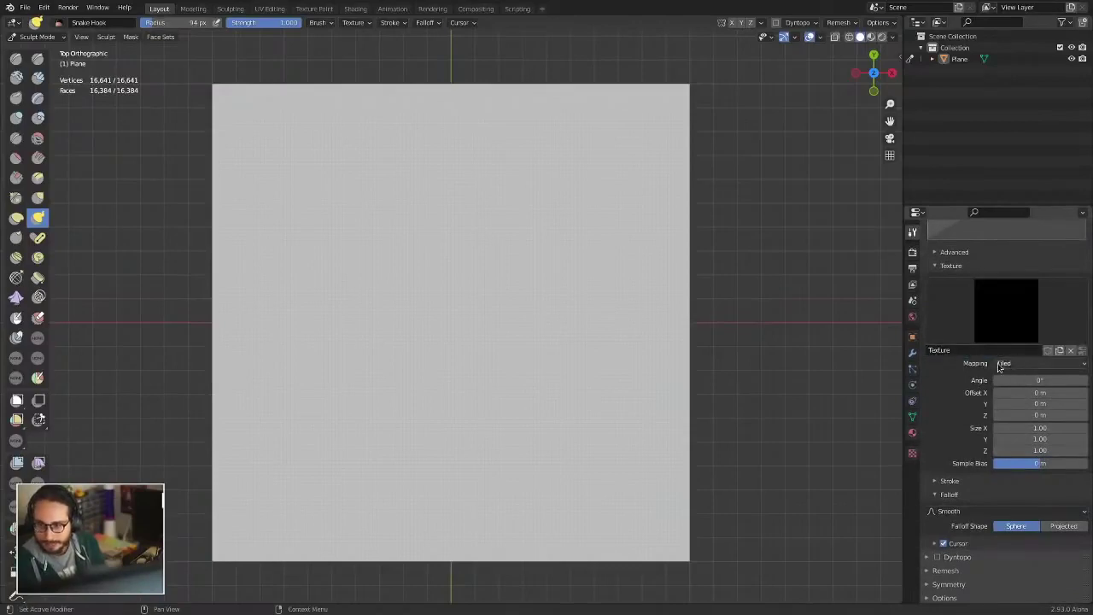
{"action": "left_click", "coordinate": [1020, 366]}
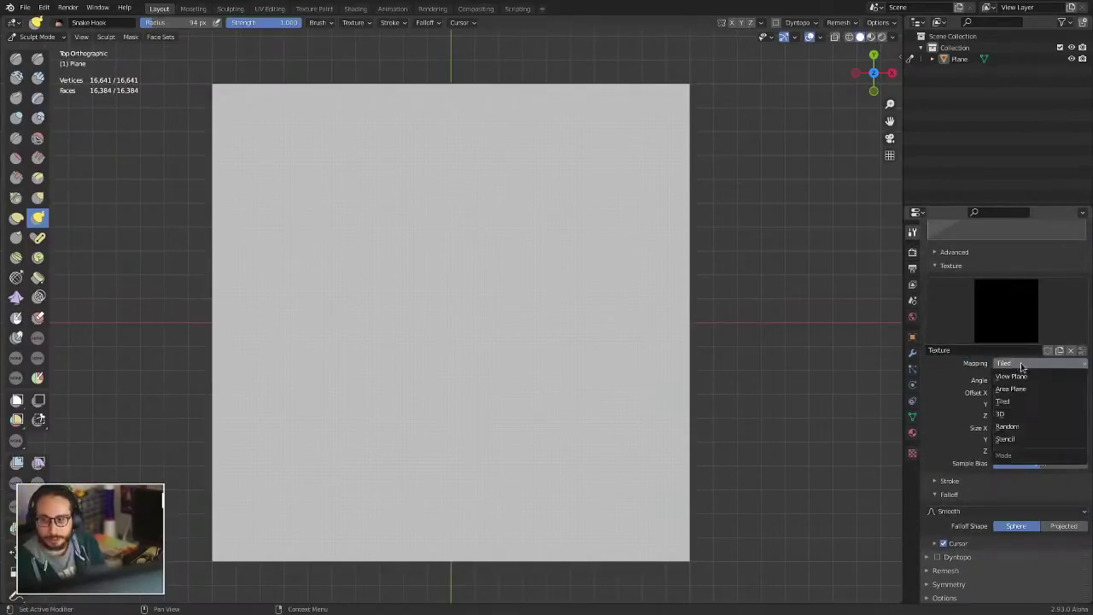
{"action": "left_click", "coordinate": [1019, 415]}
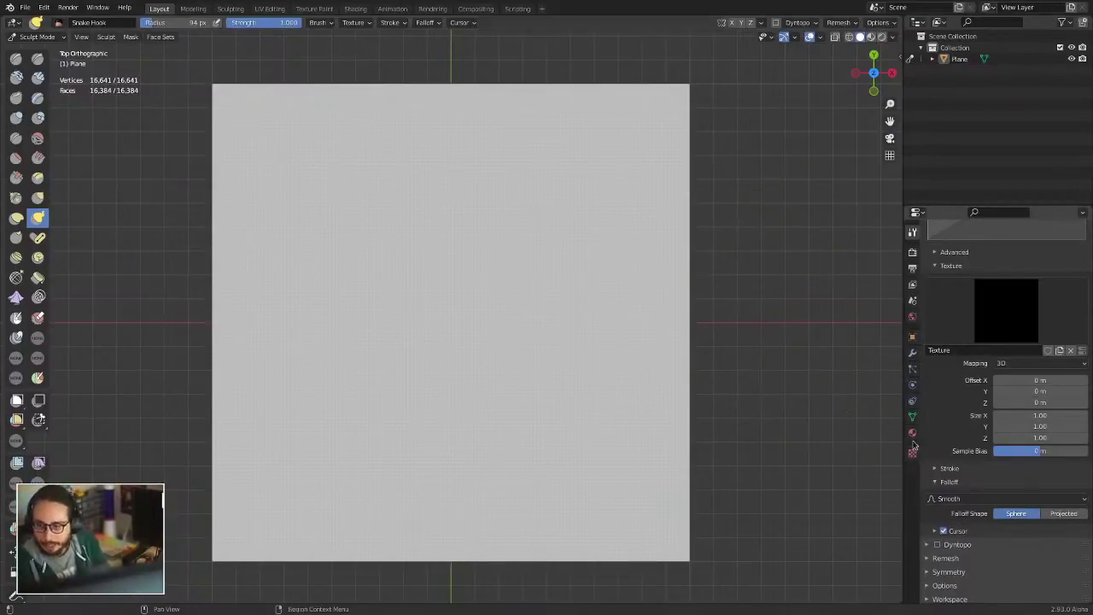
- Change the brush texture type from Image or Movie to Clouds
{"action": "middle_click_drag", "start_coordinate": [572, 334], "coordinate": [628, 313], "text": "ctrl"}
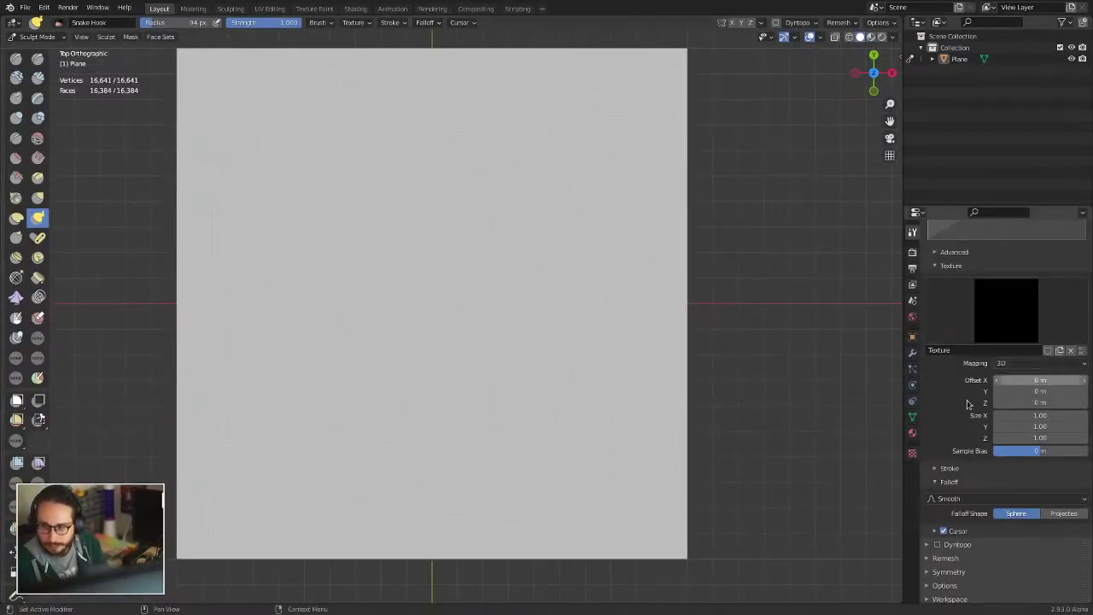
{"action": "left_click", "coordinate": [911, 454]}
{"action": "scroll", "coordinate": [983, 289], "scroll_direction": "up", "scroll_amount": 5}
{"action": "scroll", "coordinate": [991, 282], "scroll_direction": "up", "scroll_amount": 4}
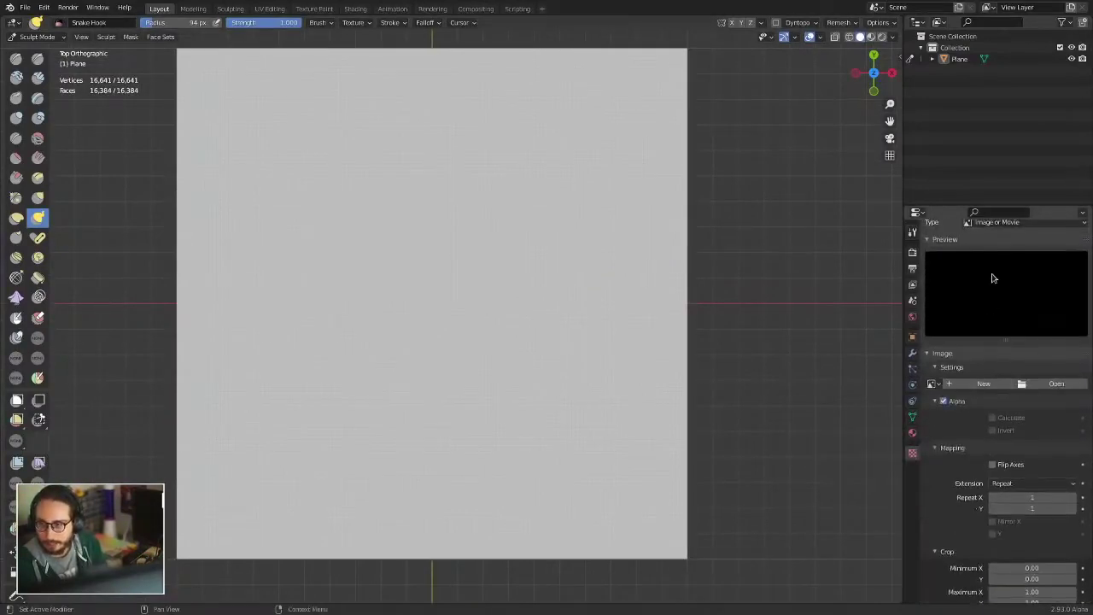
{"action": "left_click", "coordinate": [1000, 247]}
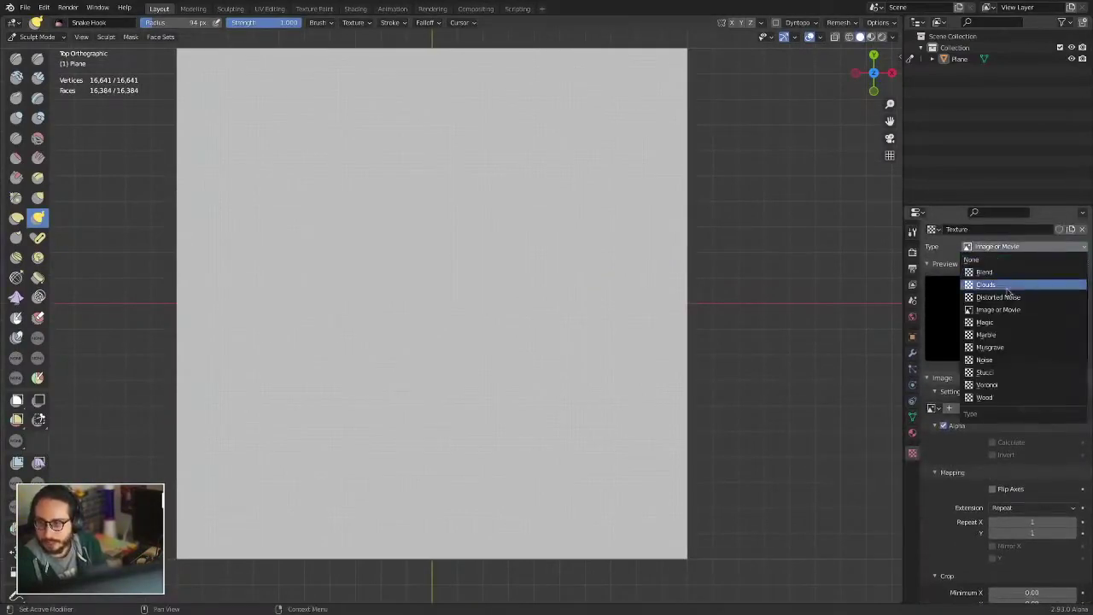
{"action": "left_click", "coordinate": [1003, 285]}
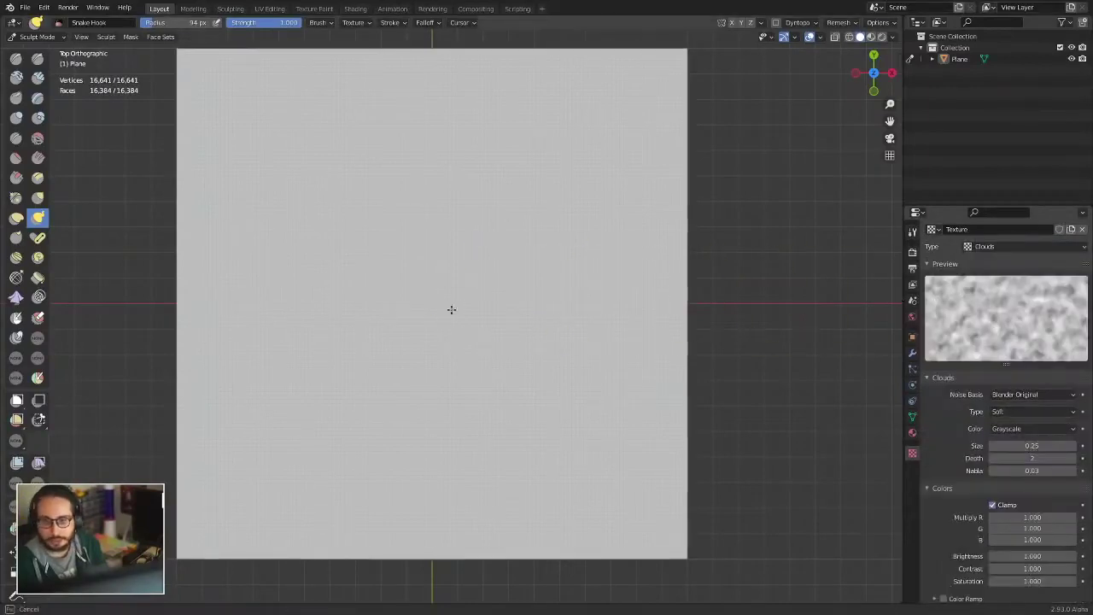
- Expand a mask across the plane with clouds texture distortion and a soft gradient
{"action": "key", "text": "shift+a"}
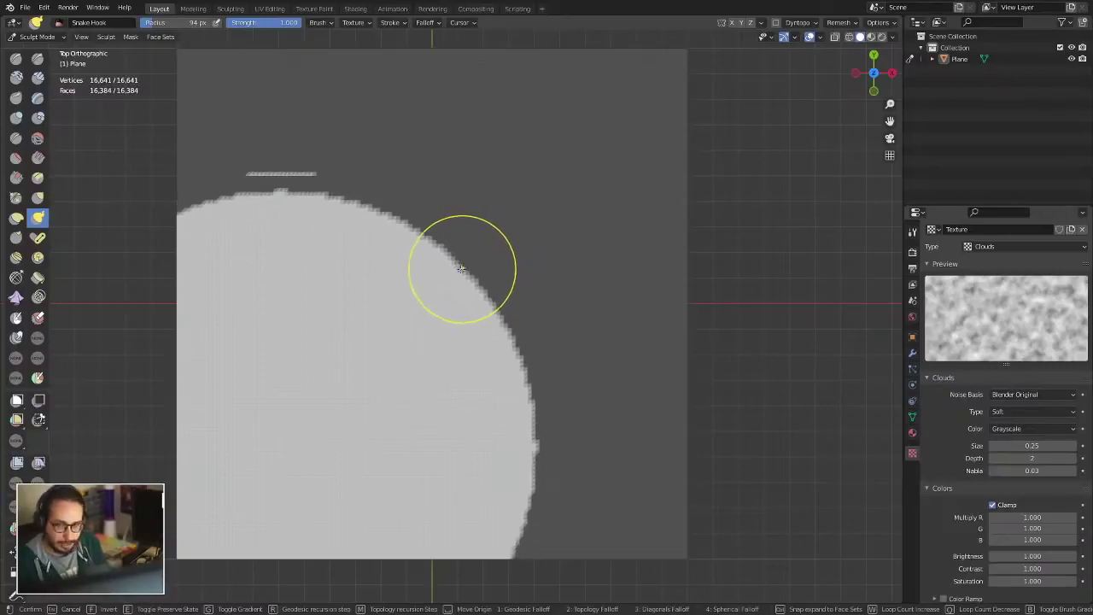
{"action": "key", "text": "y"}
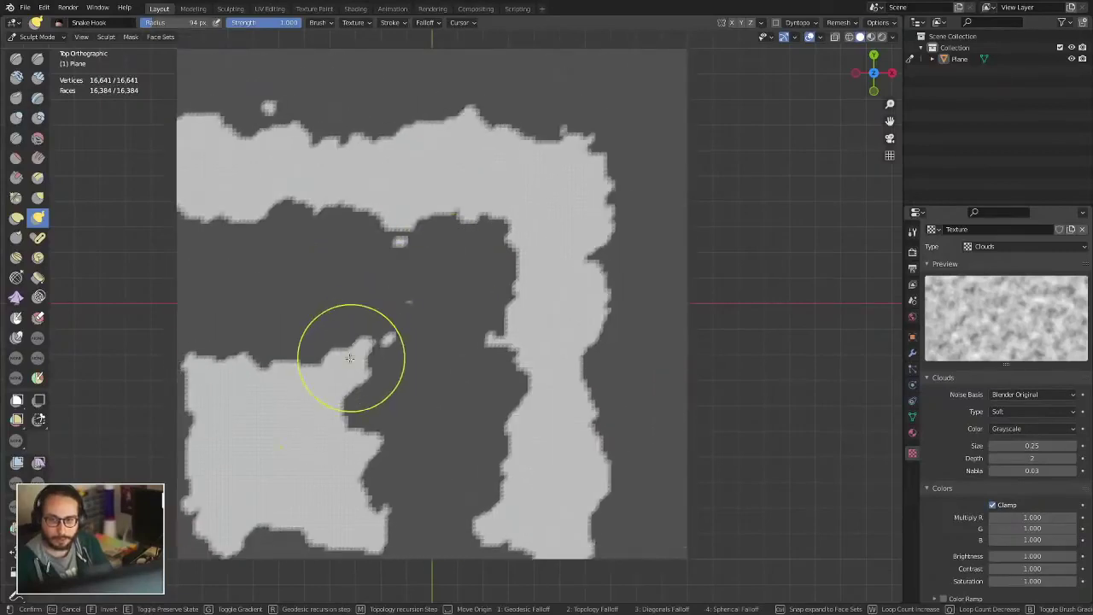
{"action": "key", "text": "g"}
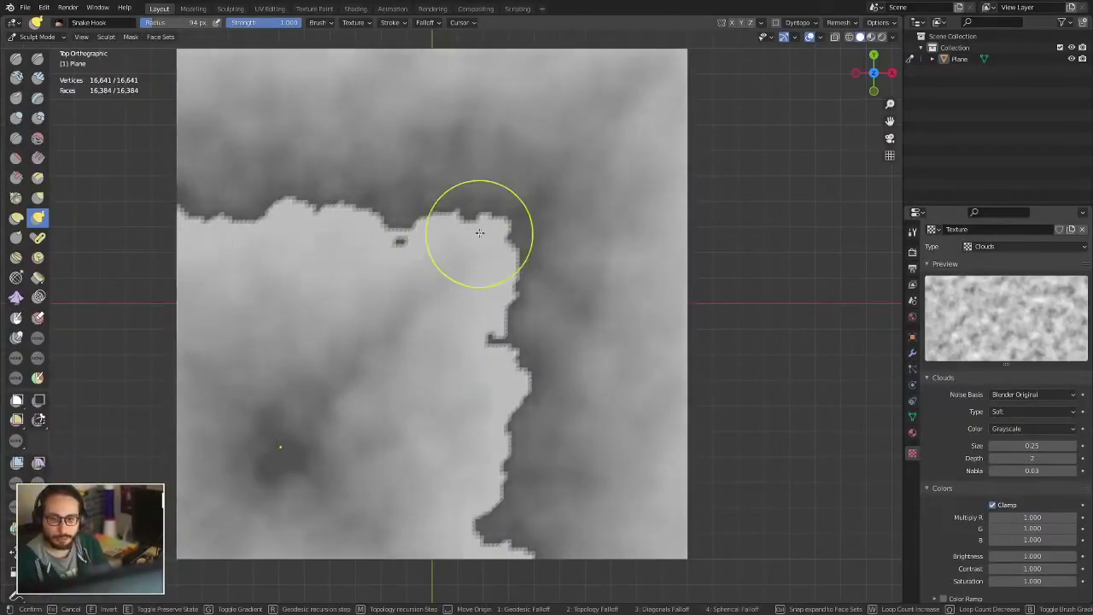
{"action": "left_click", "coordinate": [430, 278]}
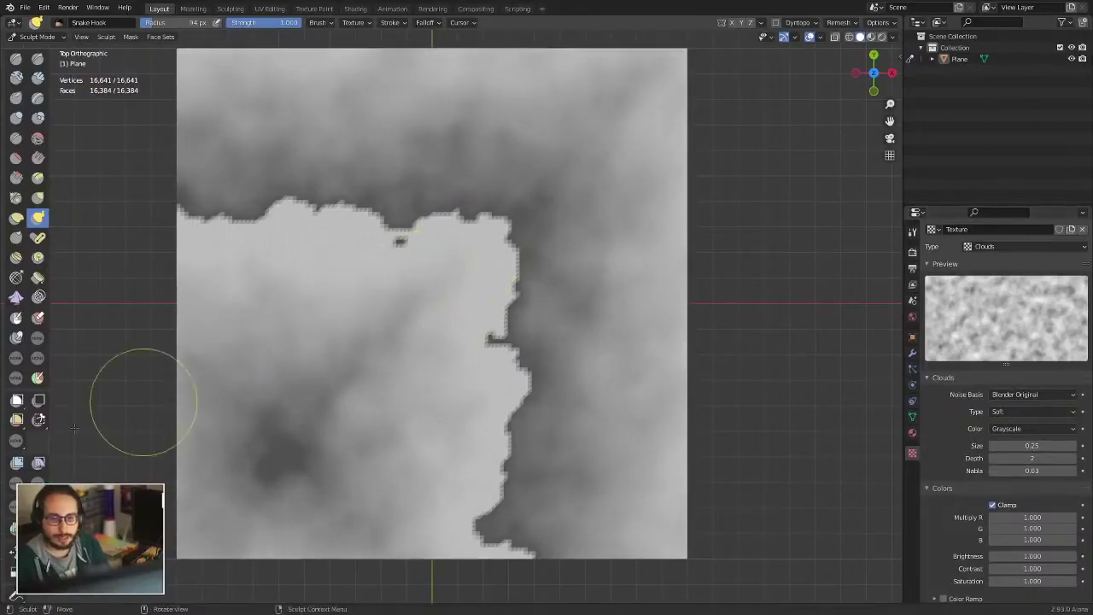
- Try the Inflate mesh filter, undo the relief, and clear the mask
{"action": "left_click", "coordinate": [17, 462]}
{"action": "mouse_move", "coordinate": [454, 342]}
{"action": "middle_mouse_down"}
{"action": "mouse_move", "coordinate": [498, 387]}
{"action": "mouse_move", "coordinate": [622, 334]}
{"action": "middle_mouse_up"}
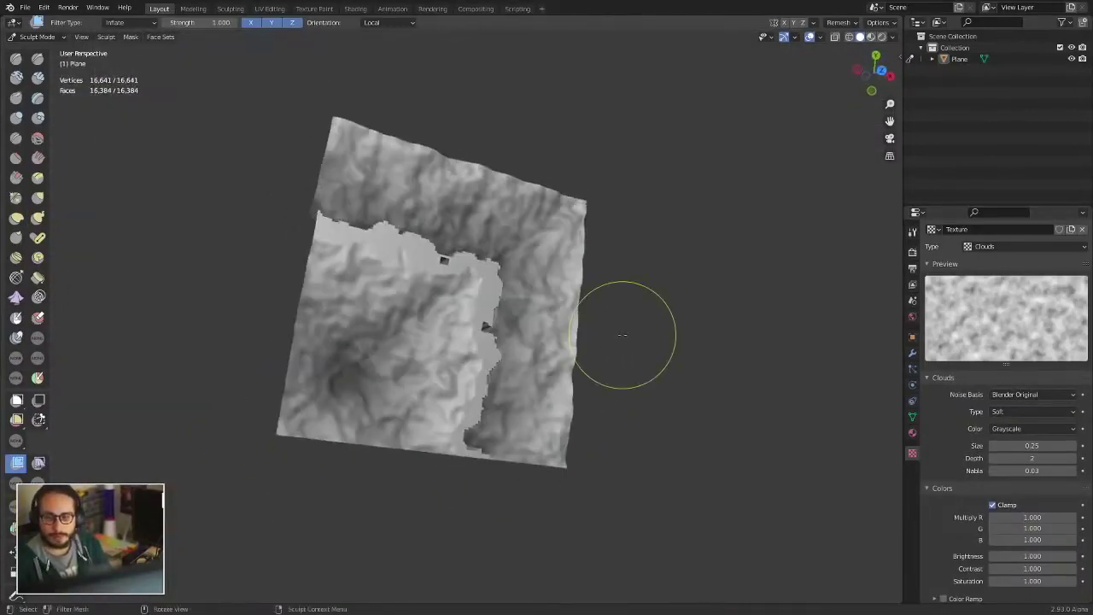
{"action": "key", "text": "ctrl+z"}
{"action": "middle_click_drag", "start_coordinate": [457, 314], "coordinate": [427, 402], "text": "alt"}
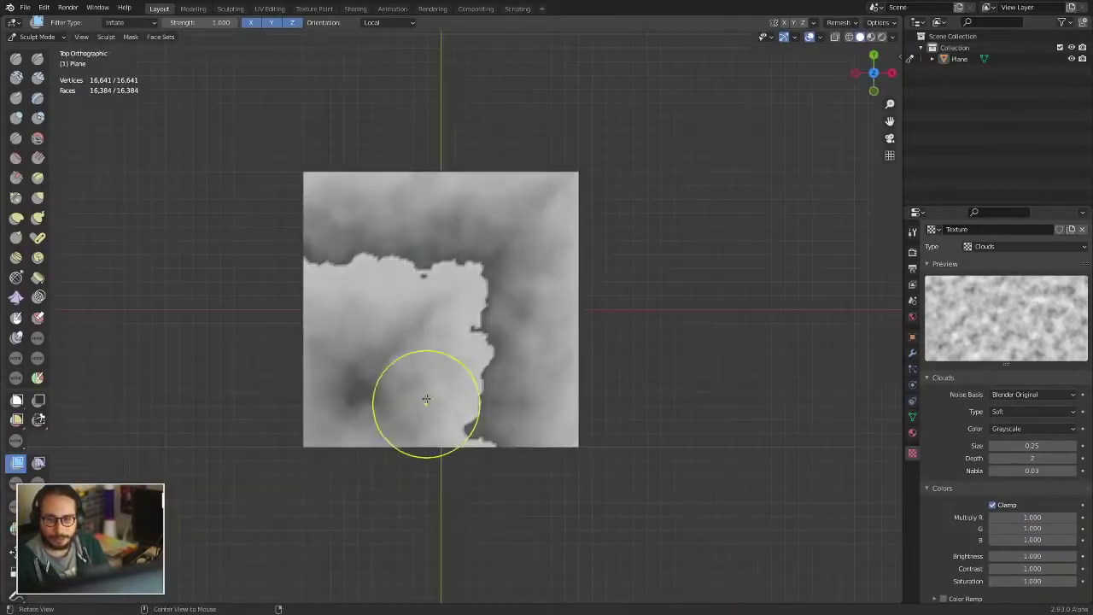
{"action": "scroll", "coordinate": [348, 329], "scroll_direction": "up", "scroll_amount": 3}
{"action": "key", "text": "alt+m"}
- Expand a mask into repeating concentric loop bands, tuning the loop count, and confirm
{"action": "key", "text": "shift+s"}
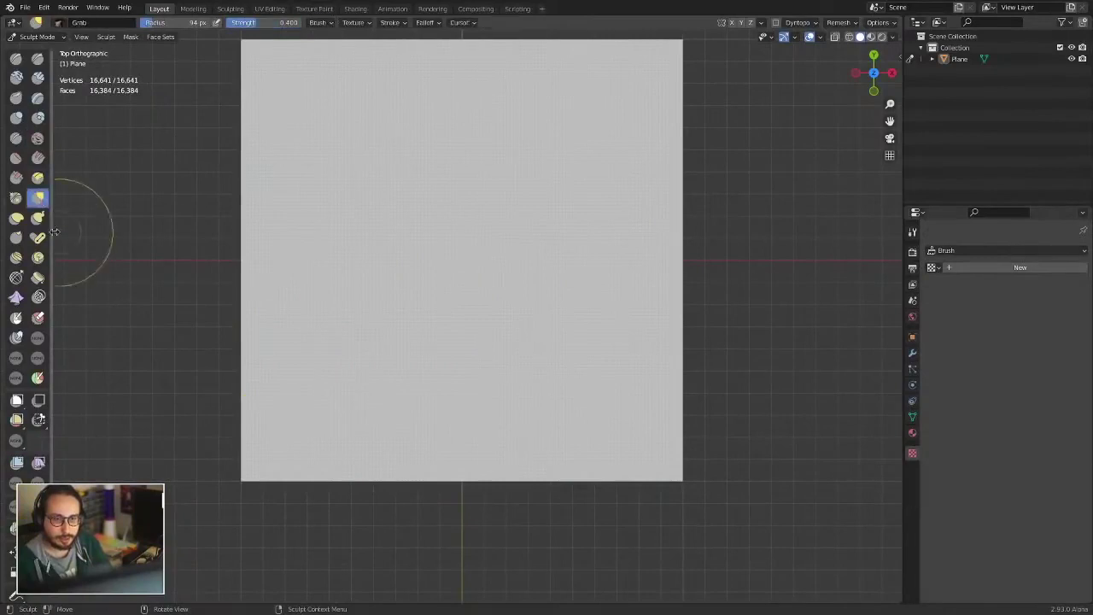
{"action": "key", "text": "shift+a"}
{"action": "key", "text": "w"}
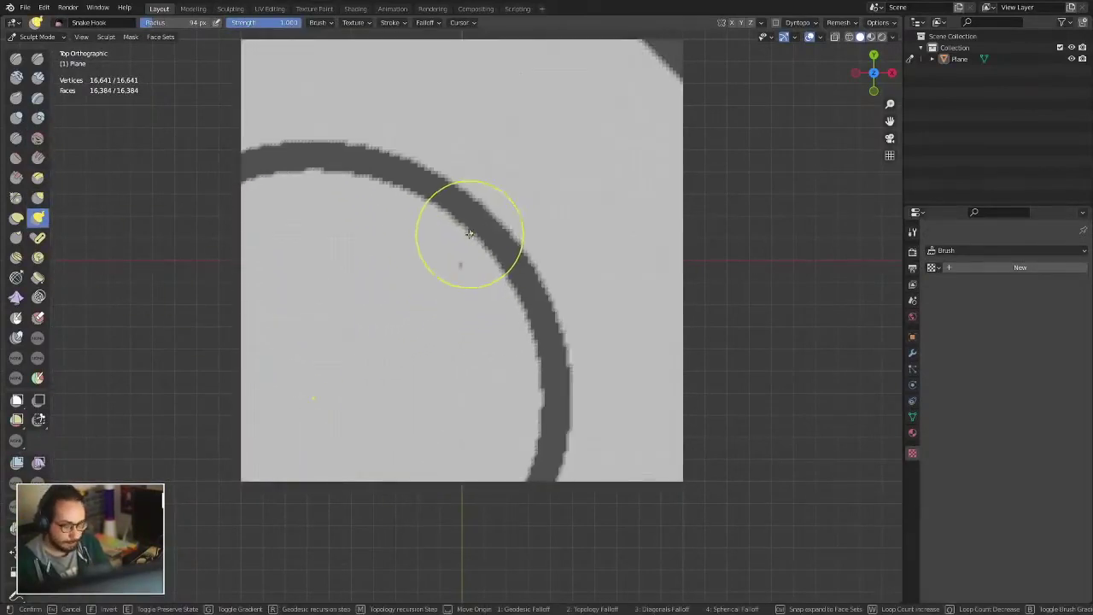
{"action": "key", "text": "w"}
{"action": "key", "text": "q"}
{"action": "key", "text": "q"}
{"action": "key", "text": "q"}
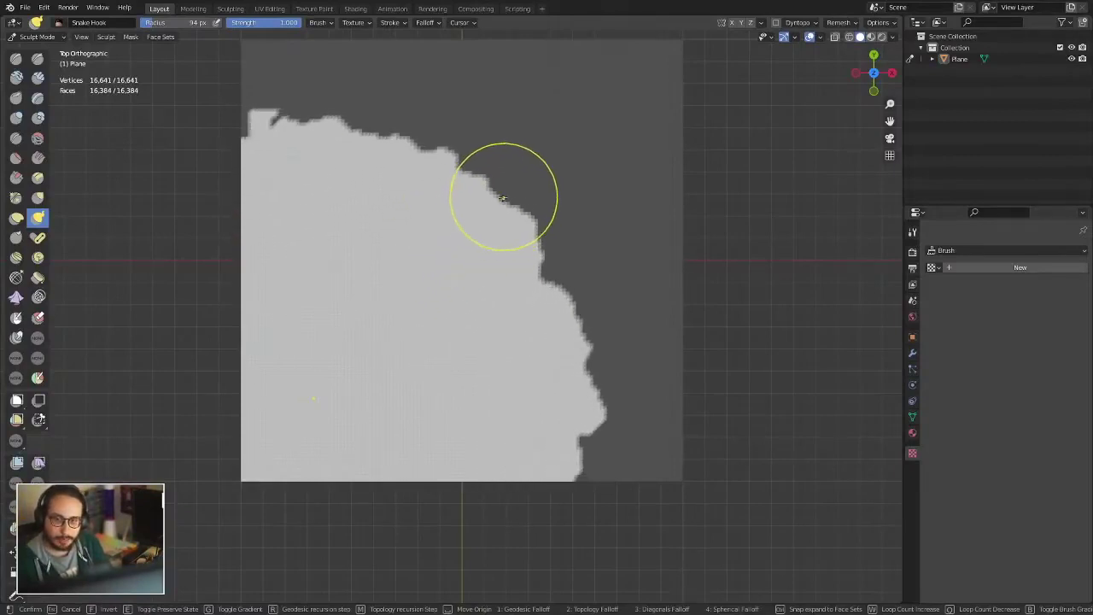
{"action": "key", "text": "w"}
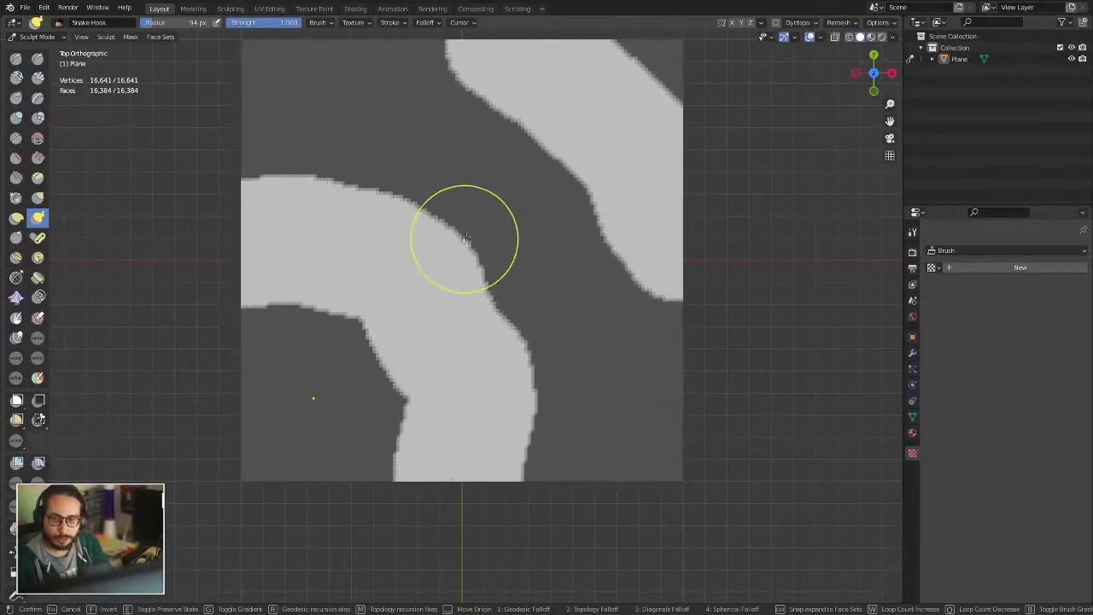
{"action": "key", "text": "w"}
{"action": "key", "text": "w"}
{"action": "key", "text": "w"}
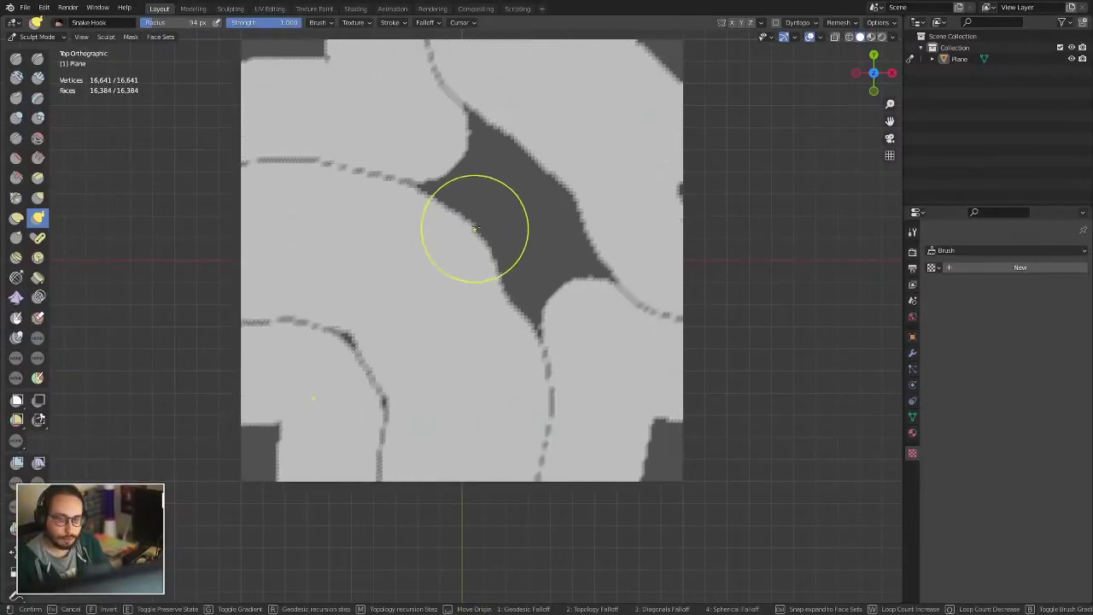
{"action": "key", "text": "q"}
{"action": "key", "text": "q"}
{"action": "key", "text": "q"}
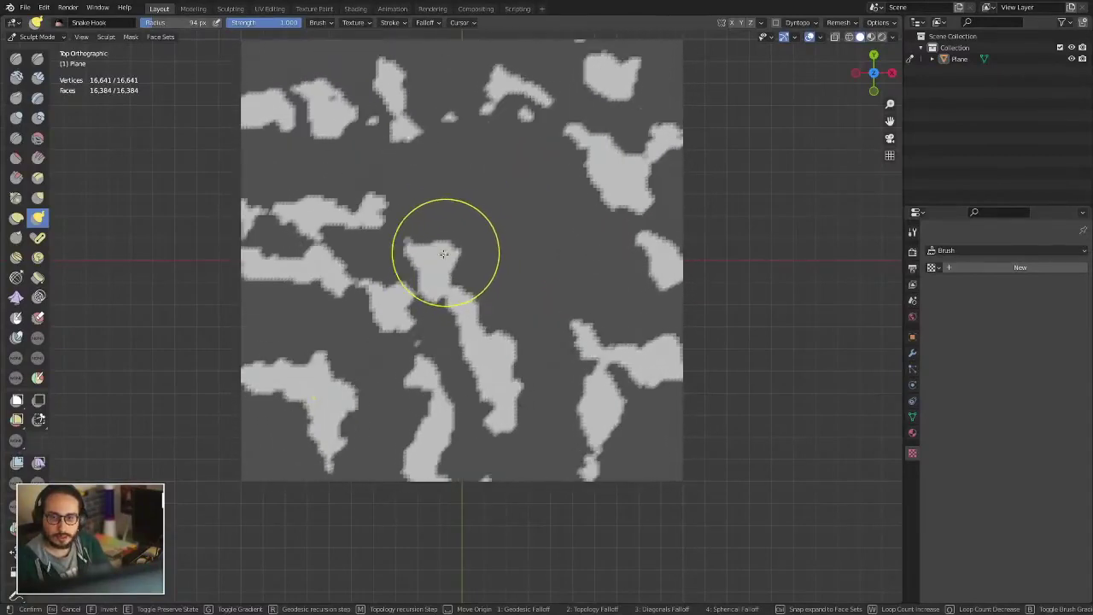
{"action": "left_click", "coordinate": [444, 254]}
- Zoom out to see the whole plane and switch to Object Mode
{"action": "scroll", "coordinate": [513, 248], "scroll_direction": "up", "scroll_amount": 2}
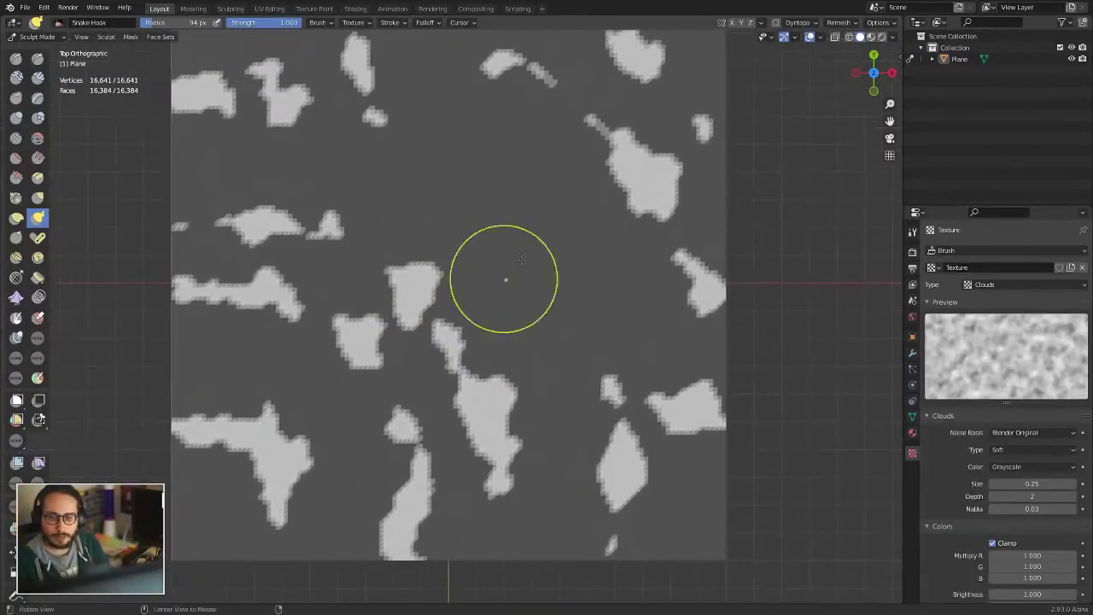
{"action": "scroll", "coordinate": [522, 259], "scroll_direction": "down", "scroll_amount": 4}
{"action": "middle_click_drag", "start_coordinate": [522, 259], "coordinate": [522, 291]}
{"action": "scroll", "coordinate": [522, 290], "scroll_direction": "up", "scroll_amount": 2}
{"action": "key", "text": "ctrl+Tab"}
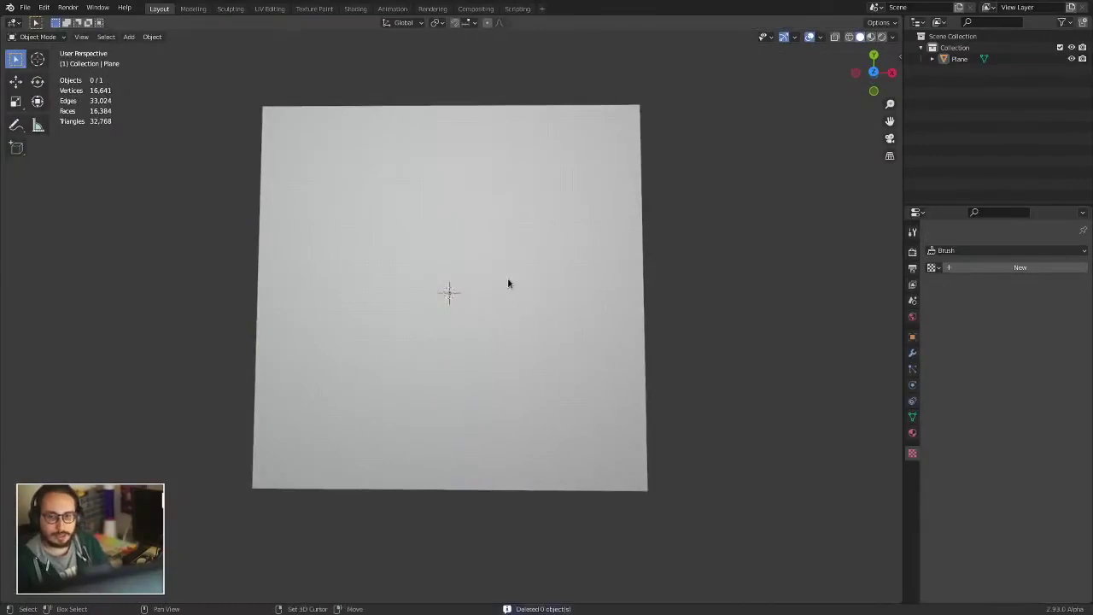
- Delete the plane and add a UV sphere, viewed from the front
{"action": "left_click", "coordinate": [508, 283]}
{"action": "key", "text": "x"}
{"action": "left_click", "coordinate": [511, 278]}
{"action": "key", "text": "shift+a"}
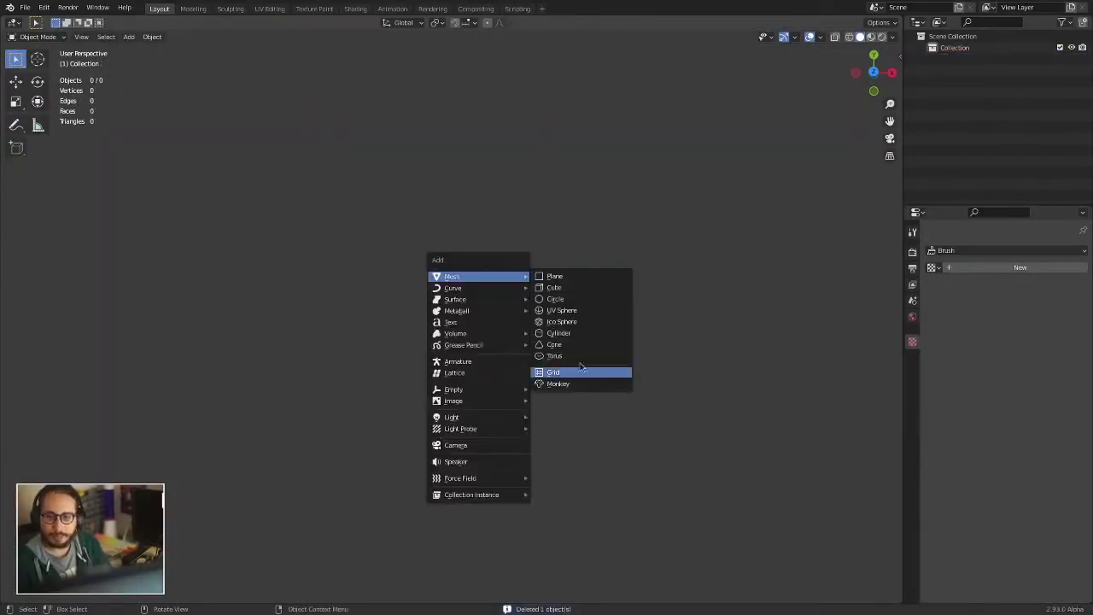
{"action": "left_click", "coordinate": [572, 313]}
{"action": "key", "text": "KP_1"}
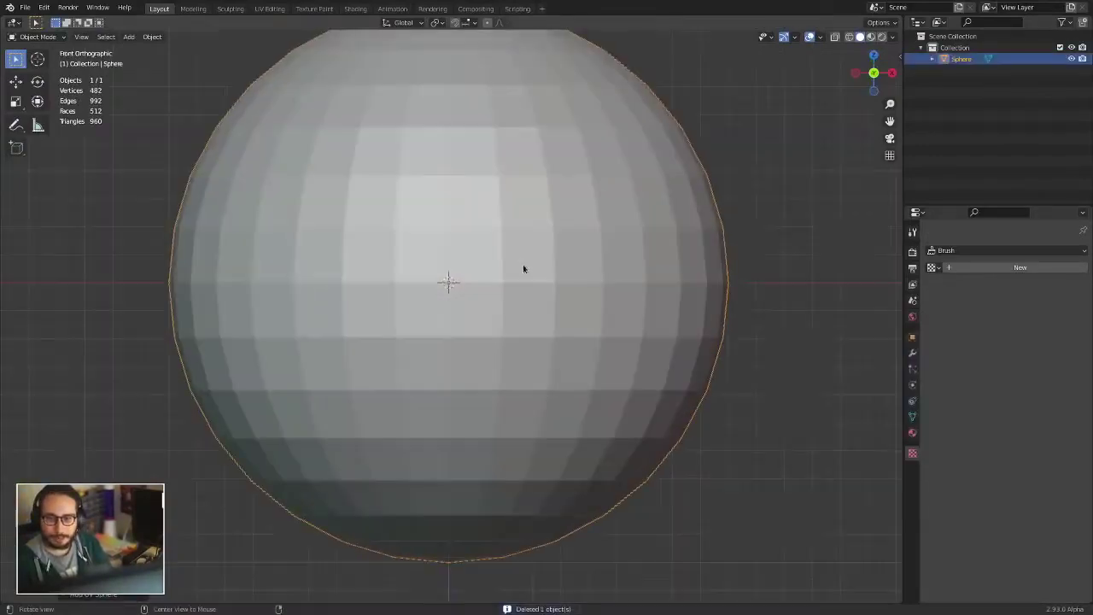
- Enter Sculpt Mode and voxel-remesh the sphere at a 0.0140 voxel size
{"action": "key", "text": "ctrl+Tab"}
{"action": "scroll", "coordinate": [491, 308], "scroll_direction": "down", "scroll_amount": 3}
{"action": "middle_click_drag", "start_coordinate": [491, 307], "coordinate": [379, 326]}
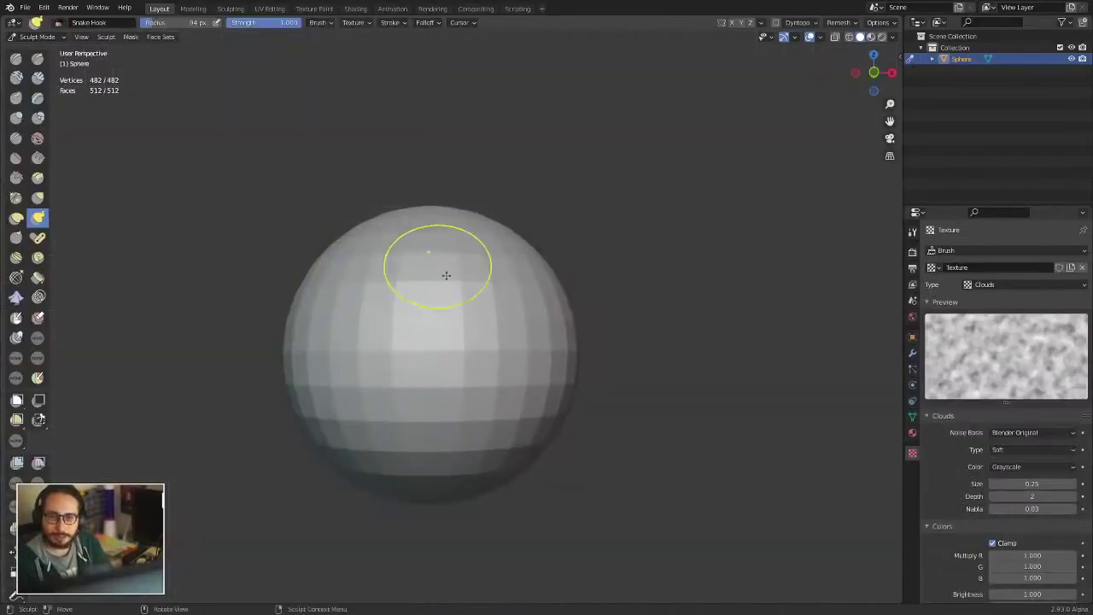
{"action": "key", "text": "KP_1"}
{"action": "scroll", "coordinate": [446, 281], "scroll_direction": "up", "scroll_amount": 3}
{"action": "key", "text": "shift+r"}
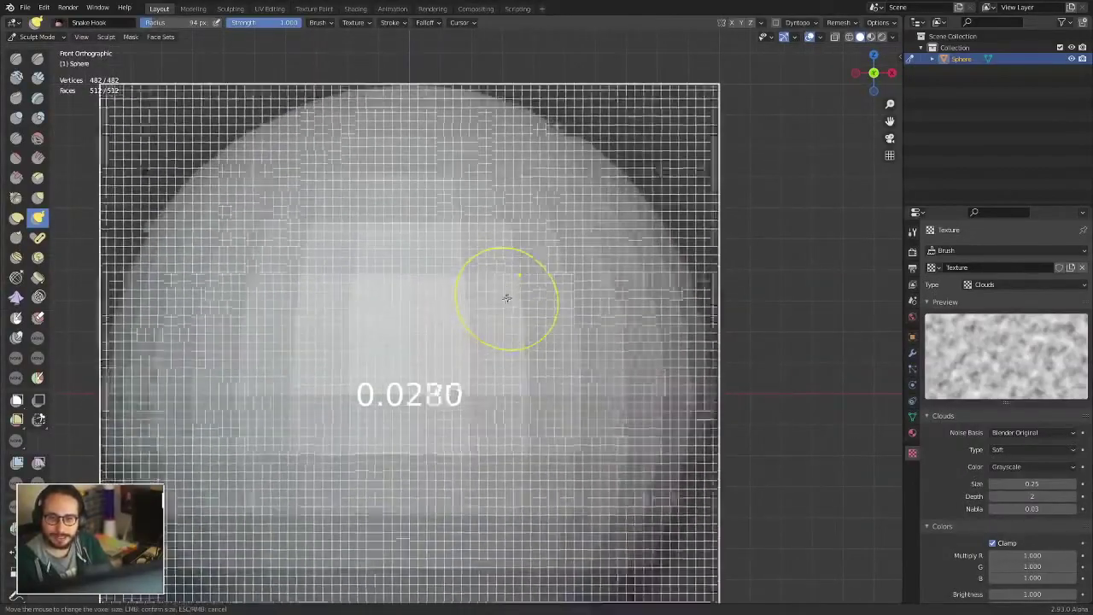
{"action": "left_click", "coordinate": [513, 300]}
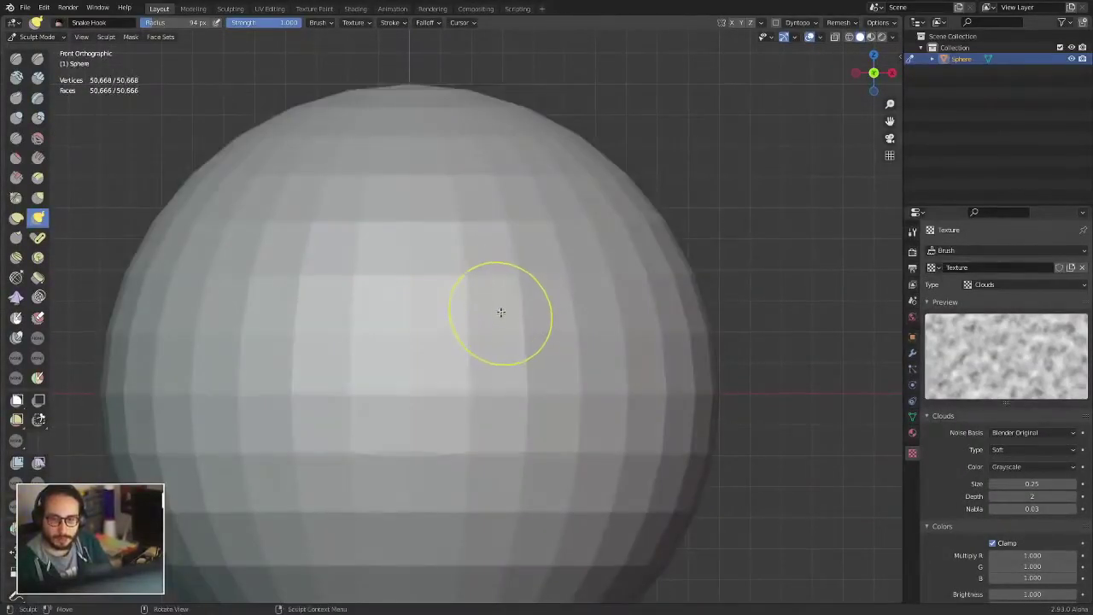
{"action": "scroll", "coordinate": [501, 312], "scroll_direction": "down", "scroll_amount": 2}
{"action": "key", "text": "shift+r"}
{"action": "left_click", "coordinate": [635, 290]}
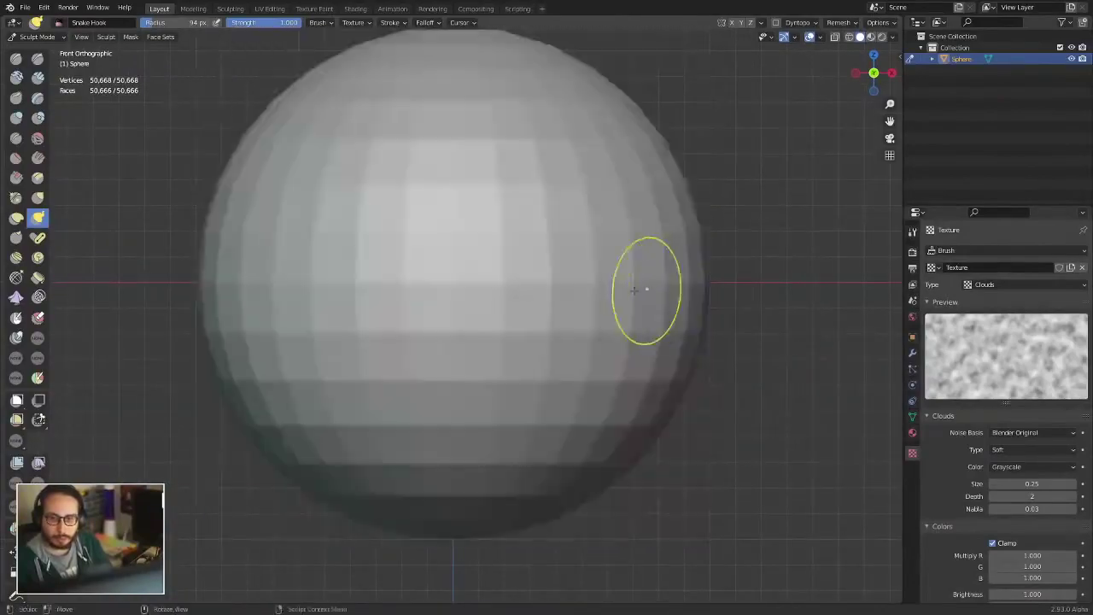
{"action": "middle_click_drag", "start_coordinate": [434, 328], "coordinate": [405, 348], "text": "shift"}
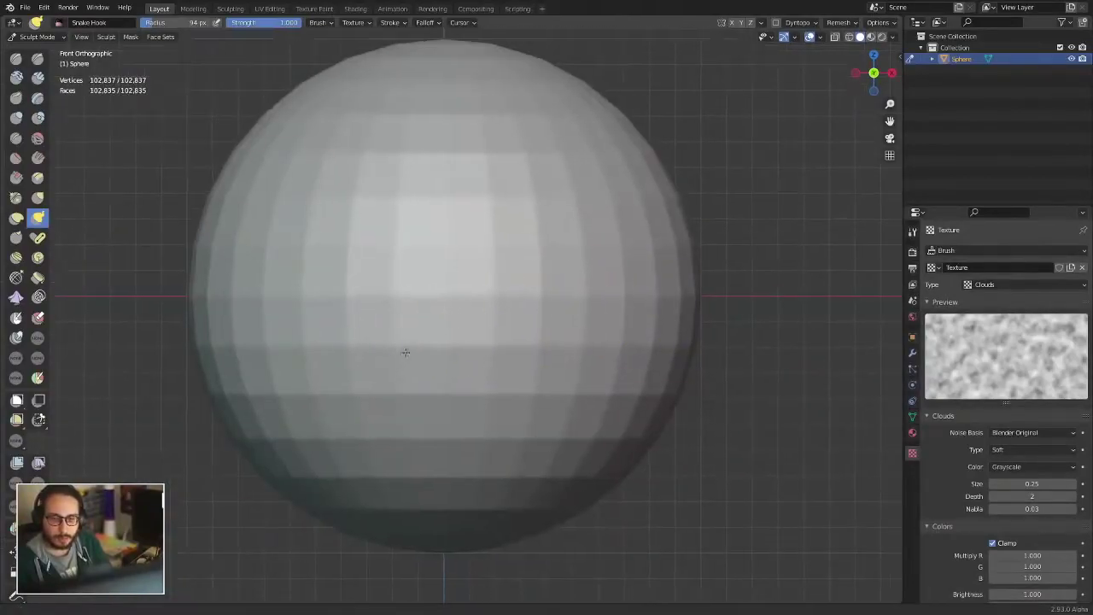
- Set the Mesh Filter type to Sphere
{"action": "left_click", "coordinate": [18, 462]}
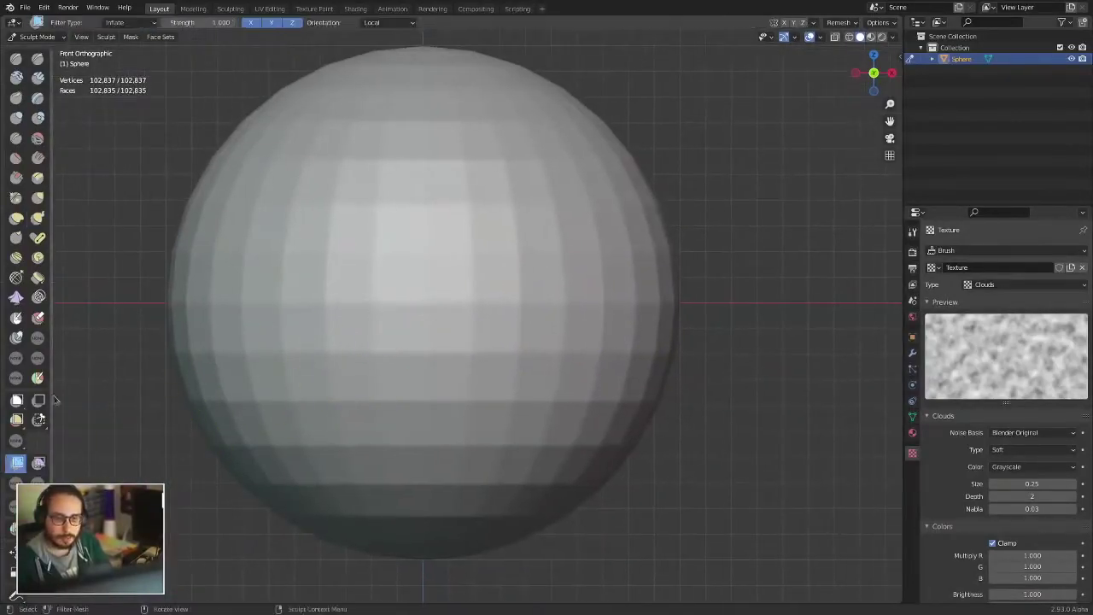
{"action": "left_click", "coordinate": [145, 24]}
{"action": "left_click", "coordinate": [140, 74]}
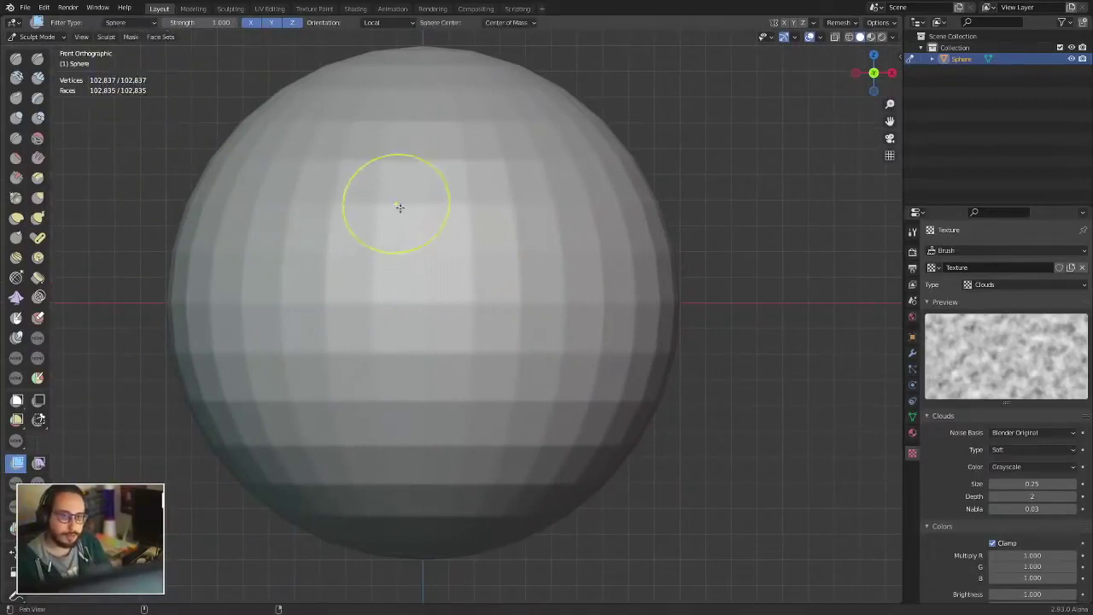
{"action": "scroll", "coordinate": [329, 246], "scroll_direction": "down", "scroll_amount": 2}
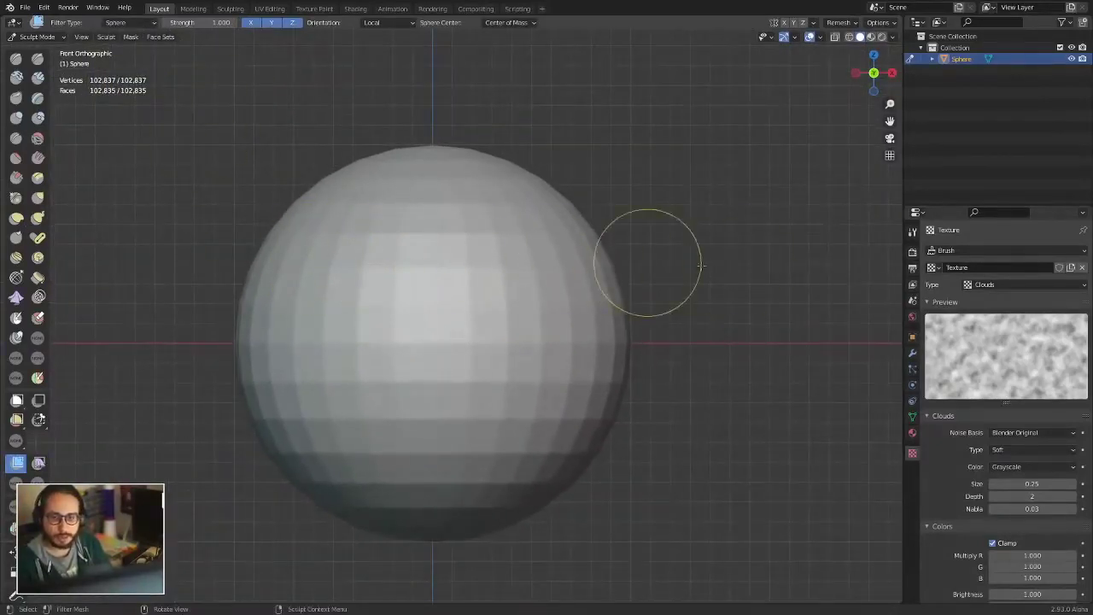